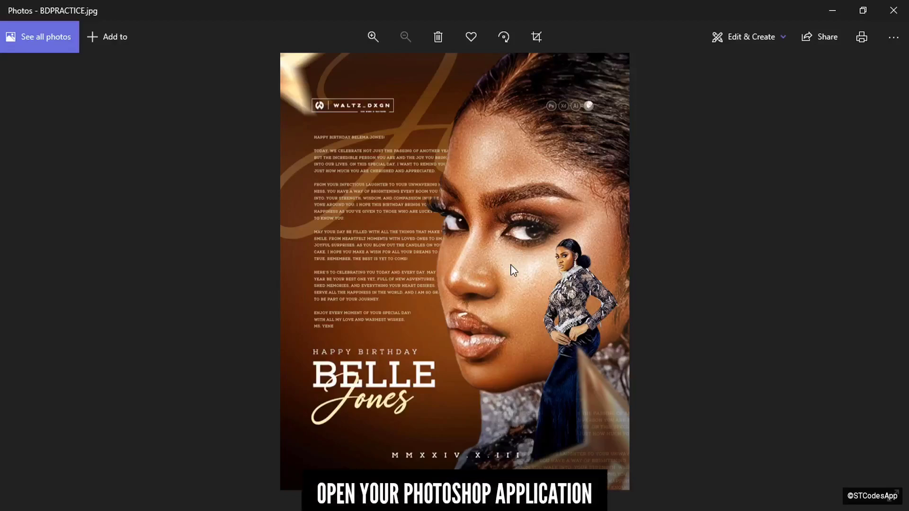
- Switch from the Windows Photos preview of BDPRACTICE.jpg to Photoshop's home screen
key(alt+Tab)
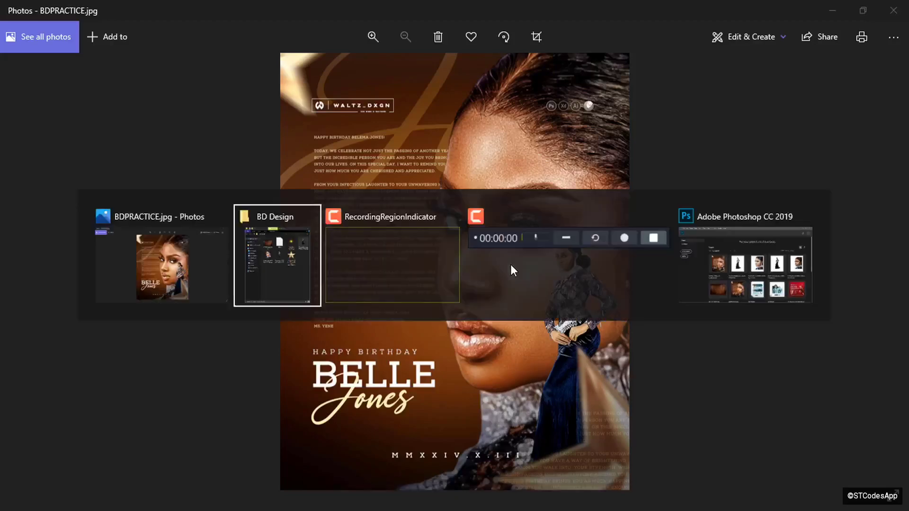
key(alt+Tab)
key(alt+Tab)
key(alt+Tab)
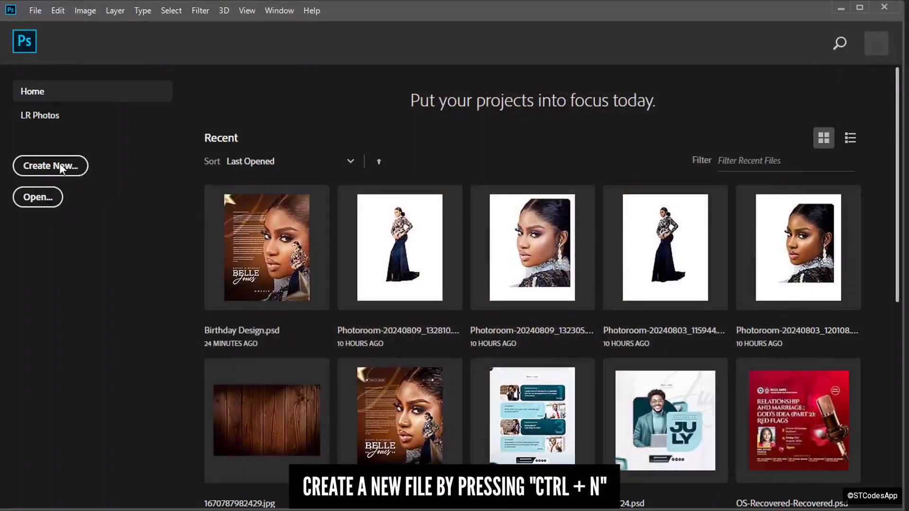
- Create a white 1080 × 1350 px, 300 ppi document named BDESIGN
key(ctrl+n)
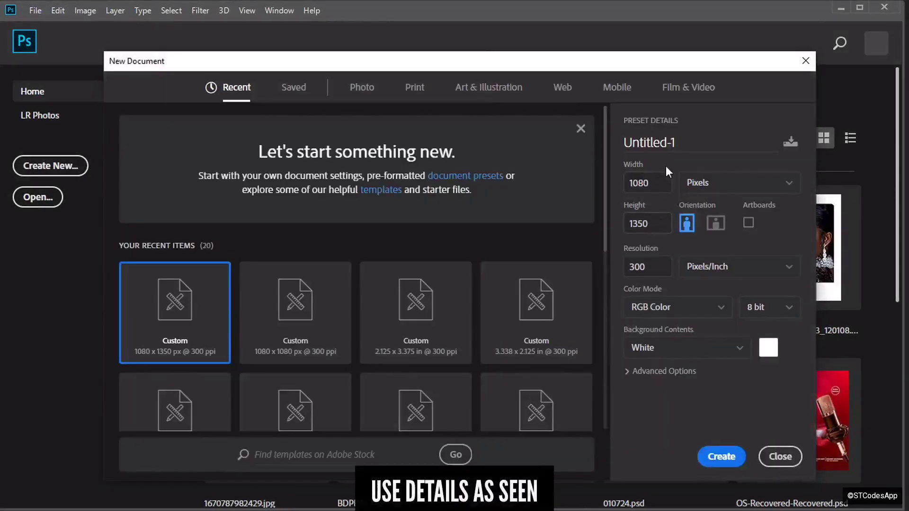
click(618, 141)
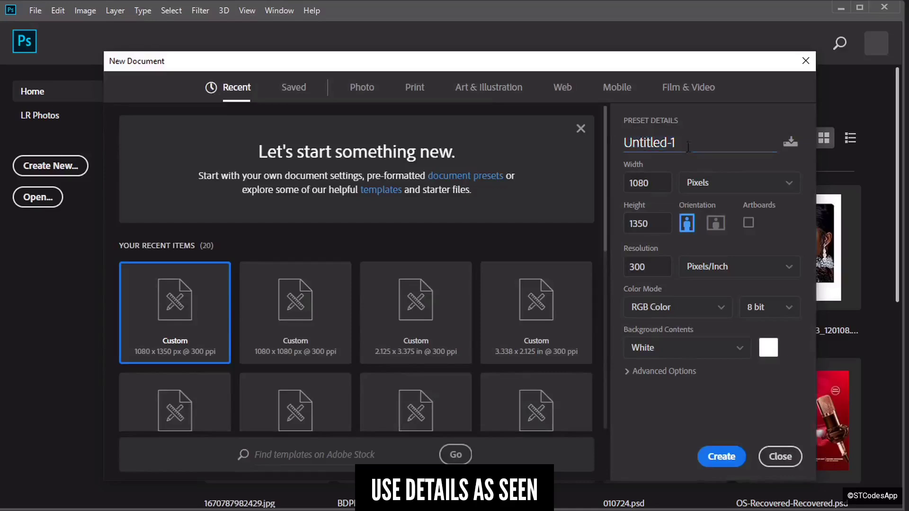
mouse_move(619, 142)
mouse_down()
mouse_move(678, 142)
mouse_move(612, 141)
mouse_up()
click(709, 134)
key(BackSpace)
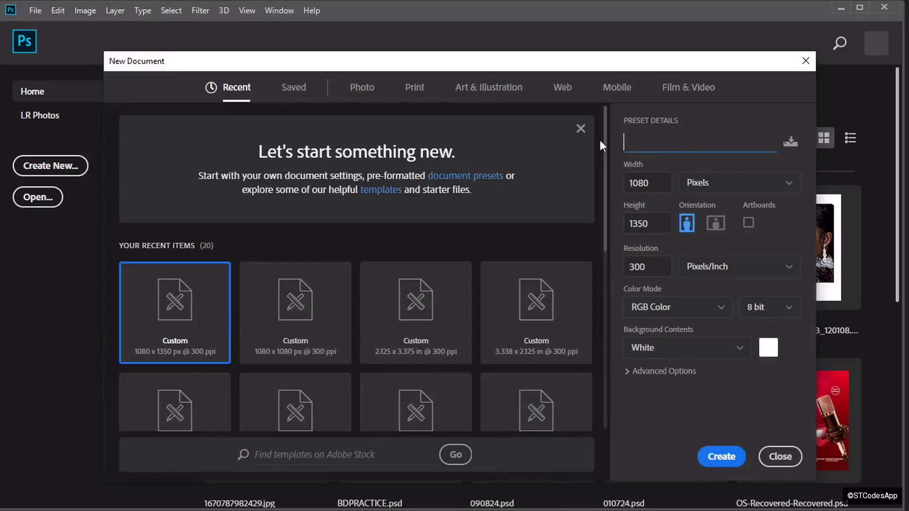
text(BDESIGN)
click(715, 456)
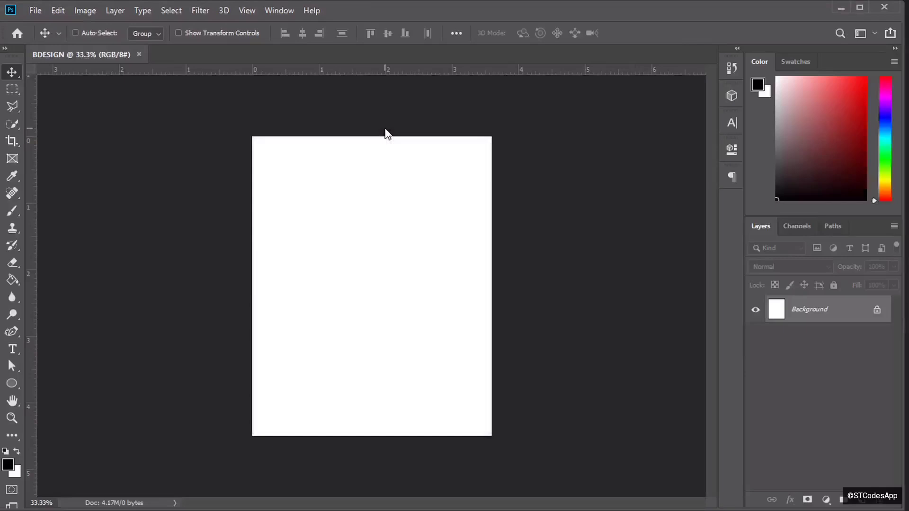
key(ctrl+plus)
key(ctrl+plus)
key(ctrl+minus)
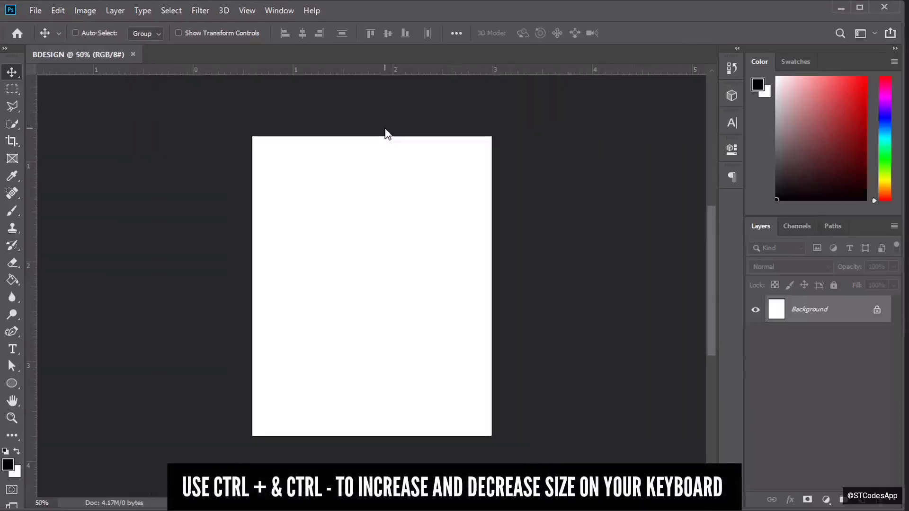
key(ctrl+plus)
key(ctrl+minus)
key(ctrl+plus)
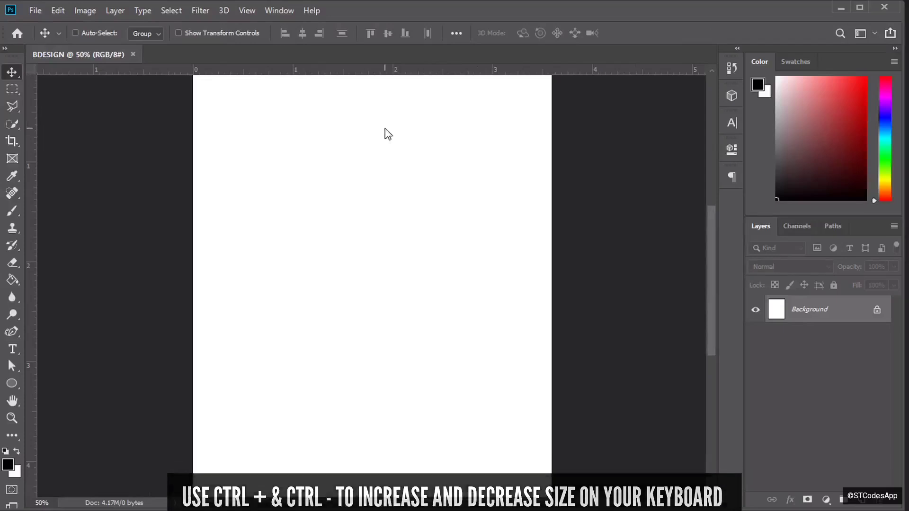
key(ctrl+minus)
key(ctrl+plus)
key(ctrl+minus)
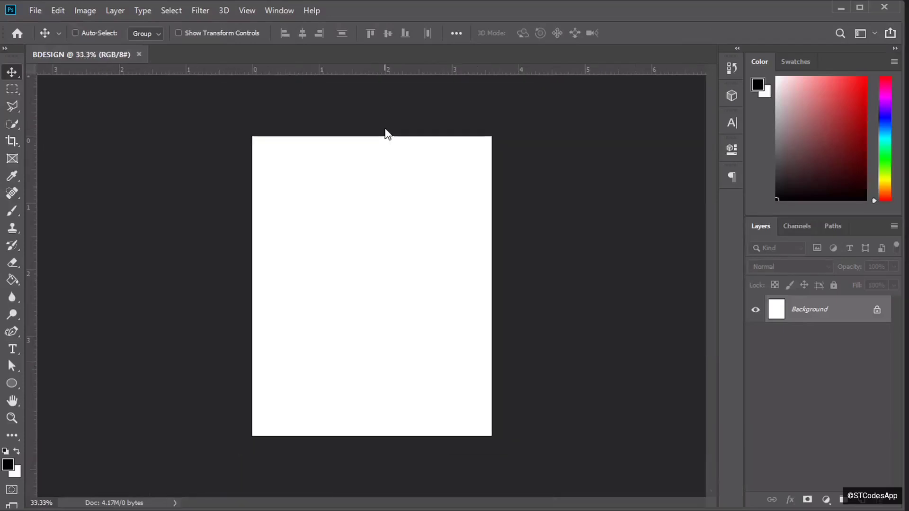
key(alt+Tab)
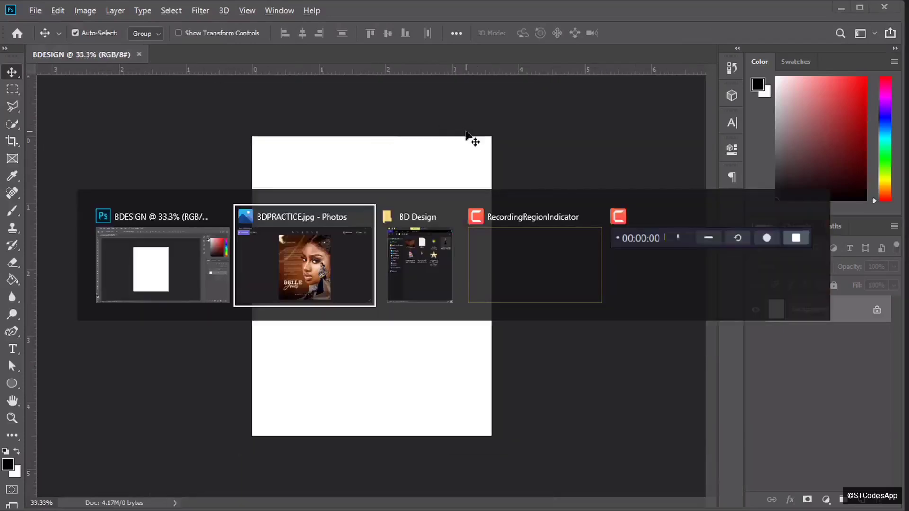
key(alt+Tab)
click(611, 135)
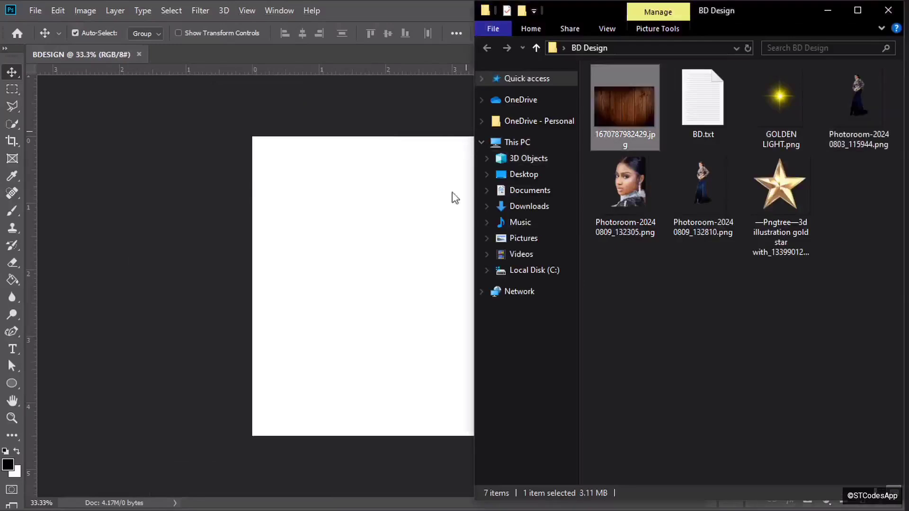
click(355, 256)
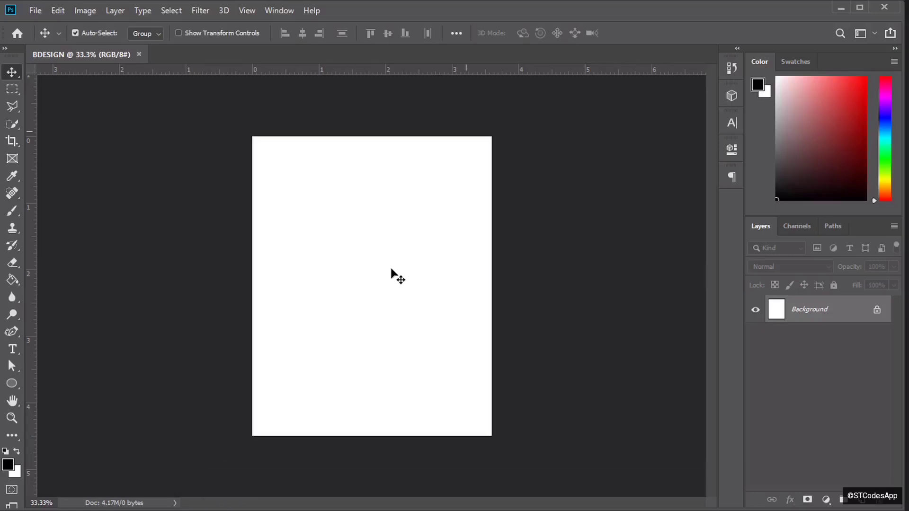
- Place the wood texture image and enlarge it to cover the canvas
drag(391, 269, 392, 270)
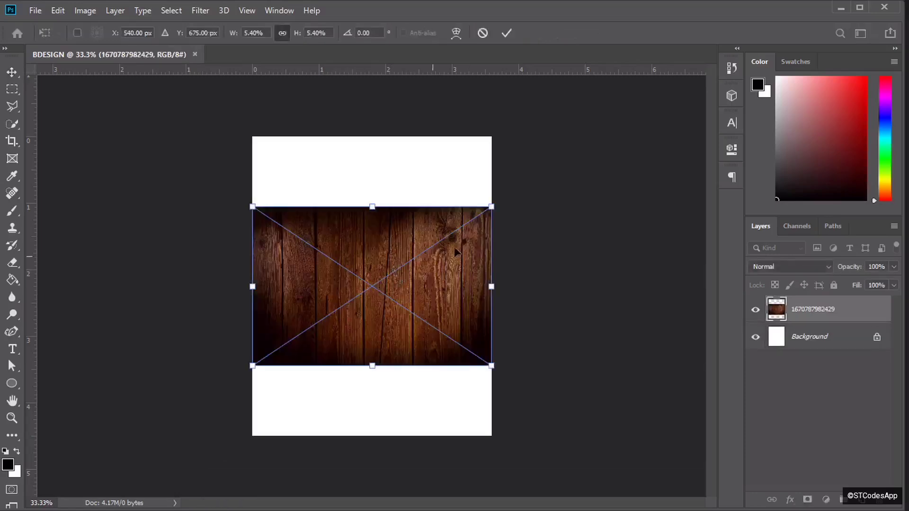
drag(492, 206, 606, 129)
drag(256, 360, 145, 460)
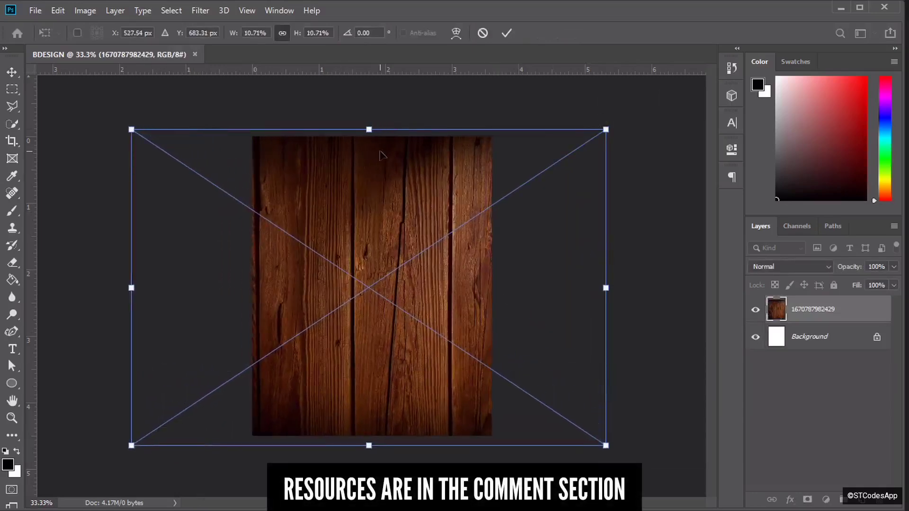
click(506, 33)
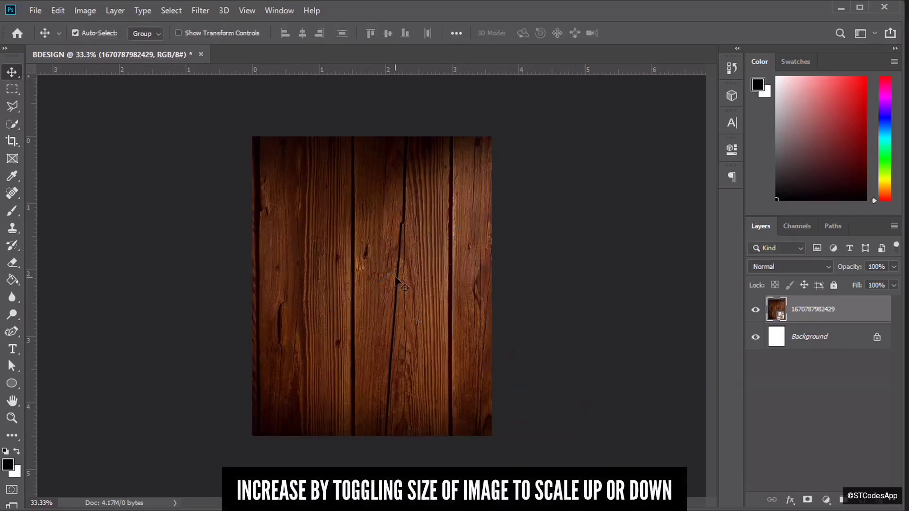
- Blur the wood layer with a 180-pixel Gaussian Blur
click(200, 11)
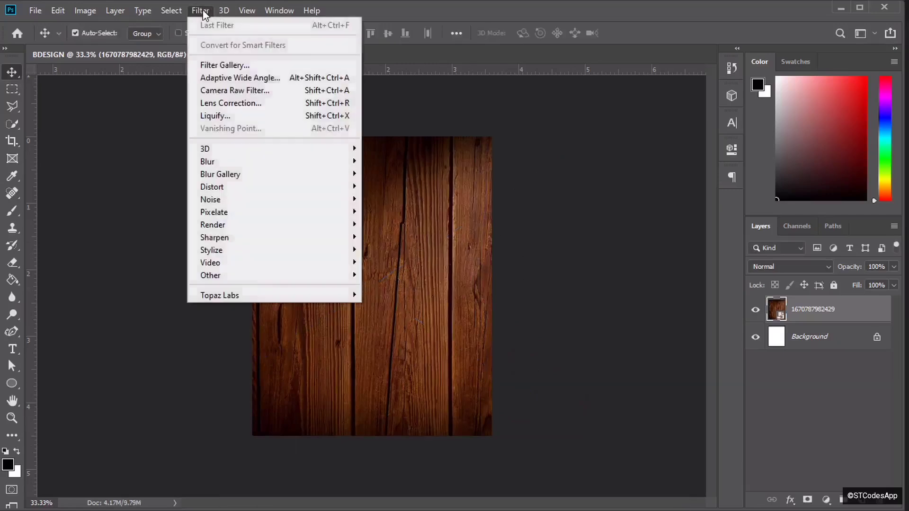
mouse_move(253, 168)
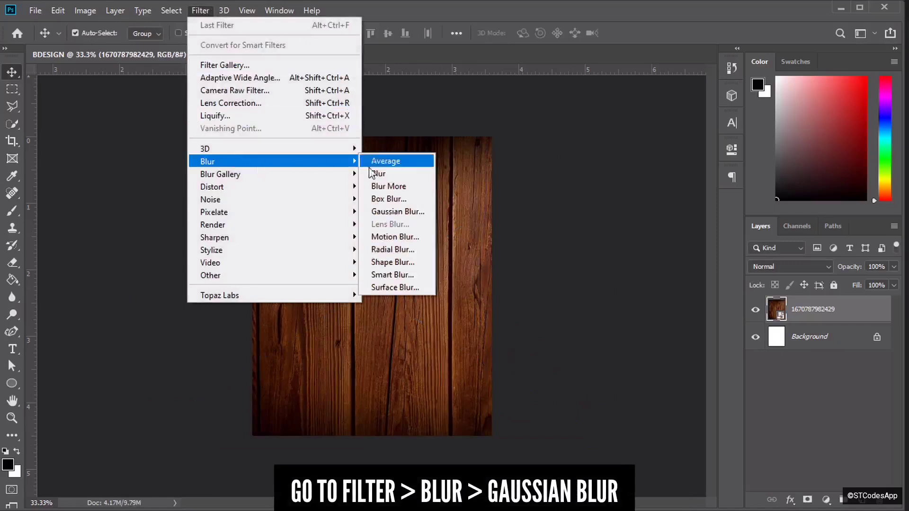
click(386, 212)
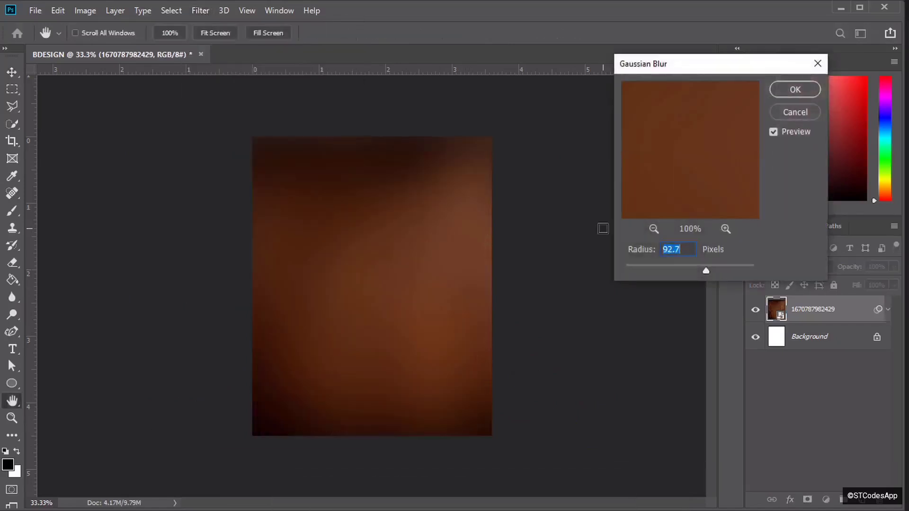
key(BackSpace)
text(180)
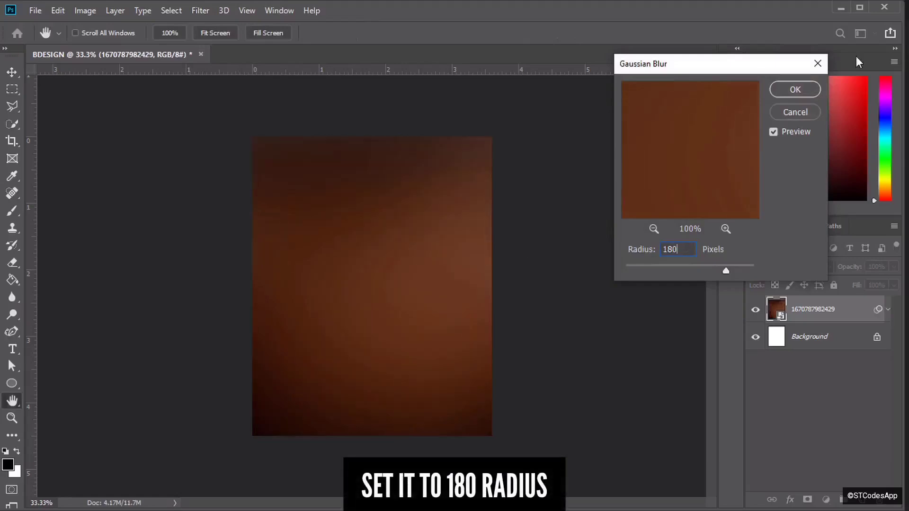
click(795, 90)
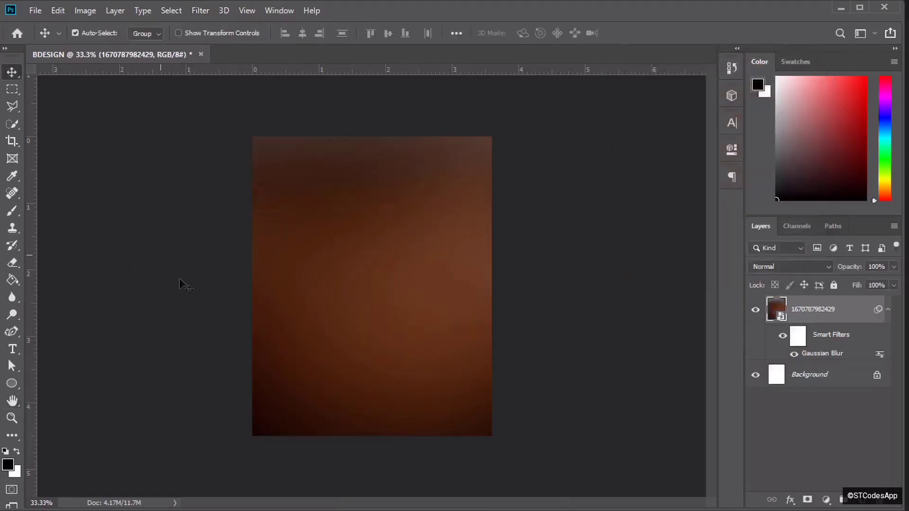
- Enlarge the blurred wood background a little further with Free Transform
key(ctrl+t)
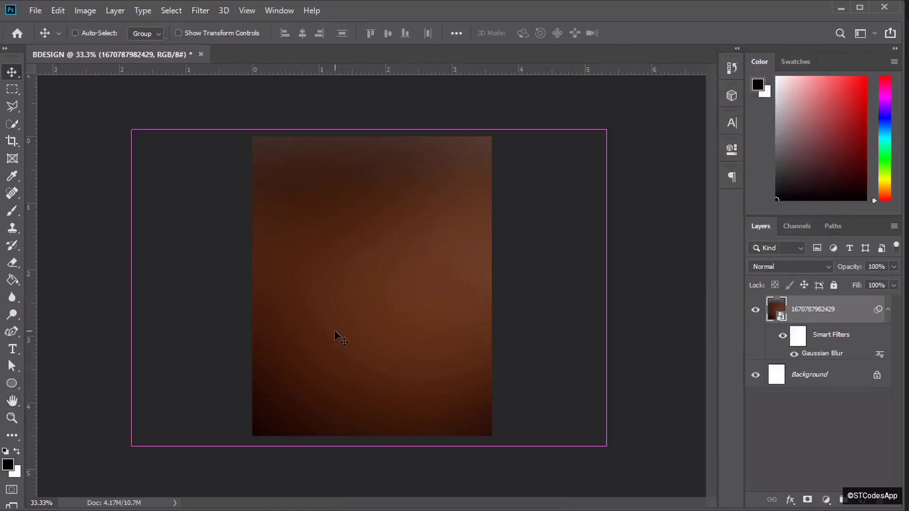
click(468, 214)
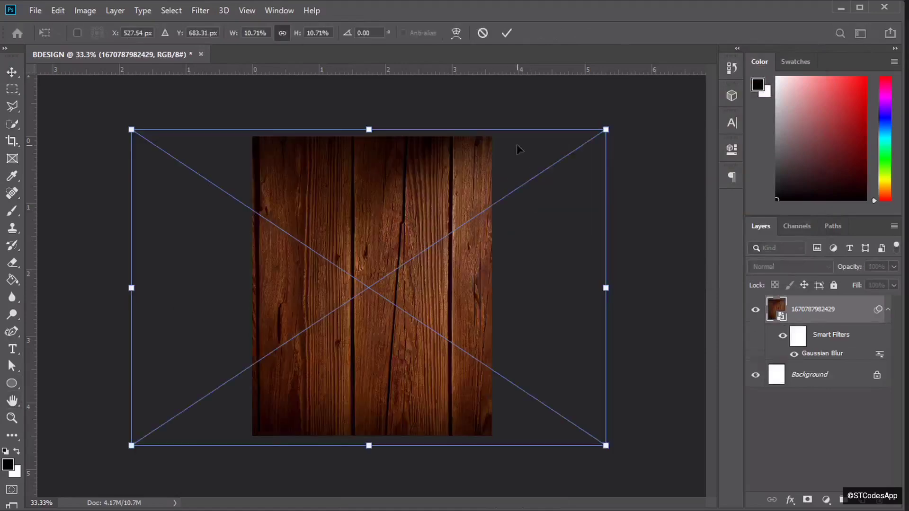
drag(606, 127, 645, 107)
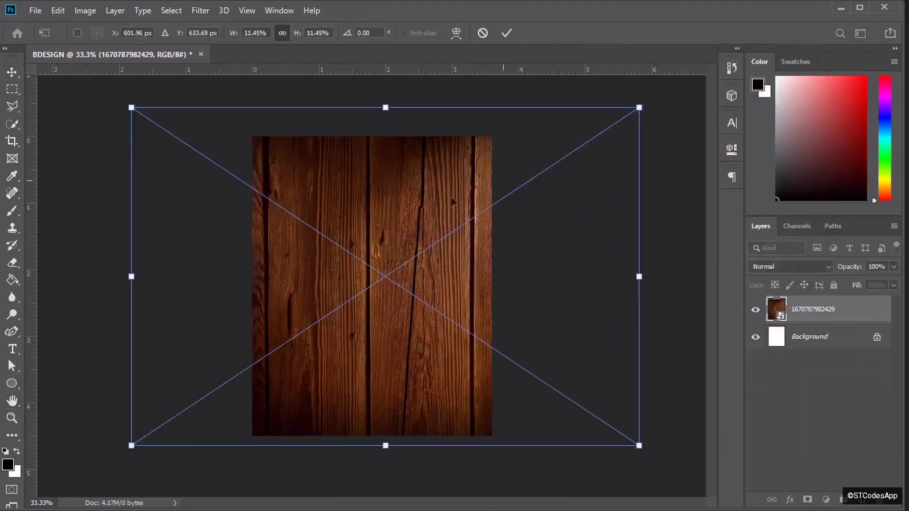
click(507, 33)
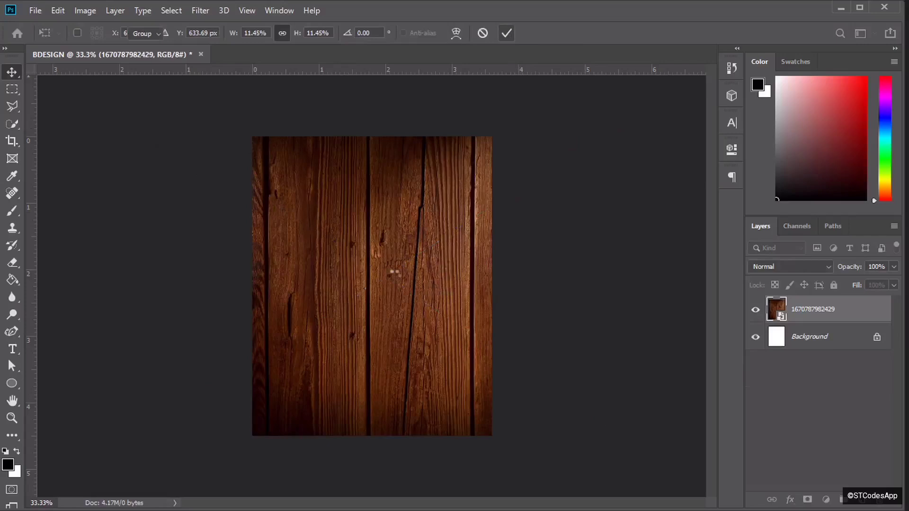
- Draw a circle near the canvas centre and fill it with #B57956
key(u)
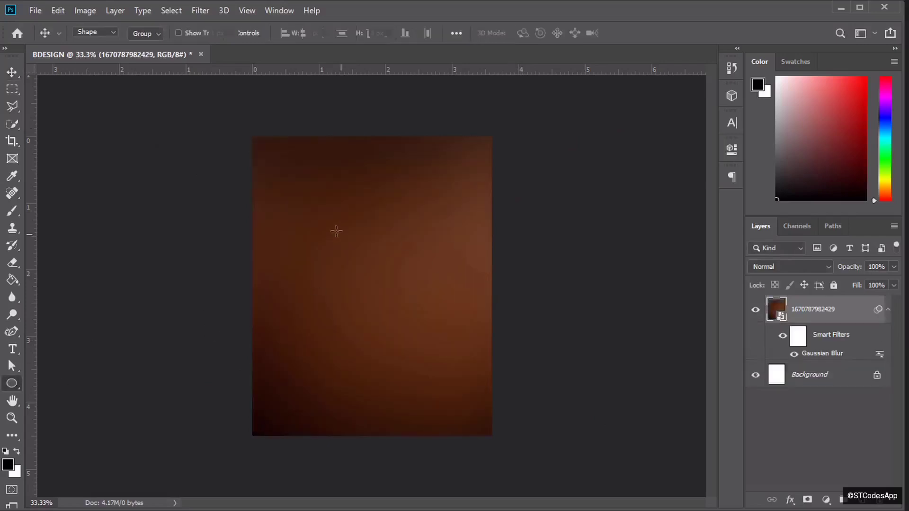
drag(302, 216, 476, 339)
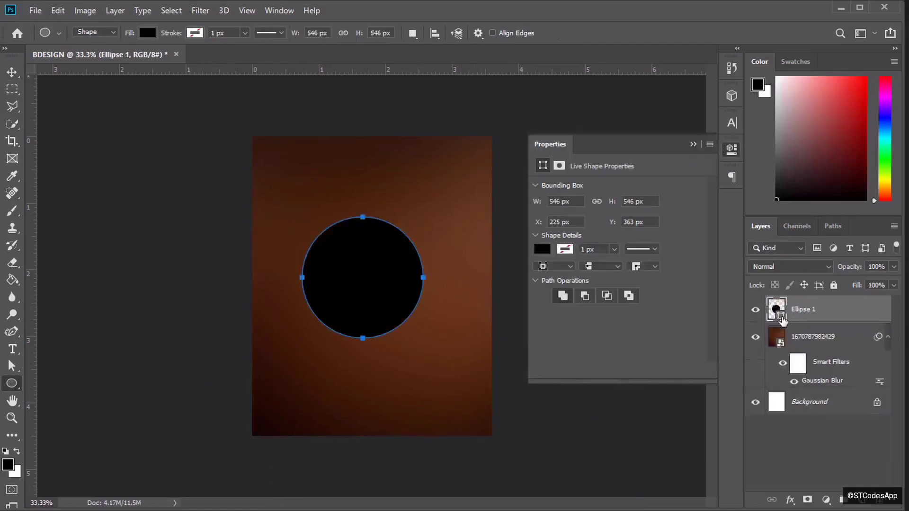
double_click(777, 310)
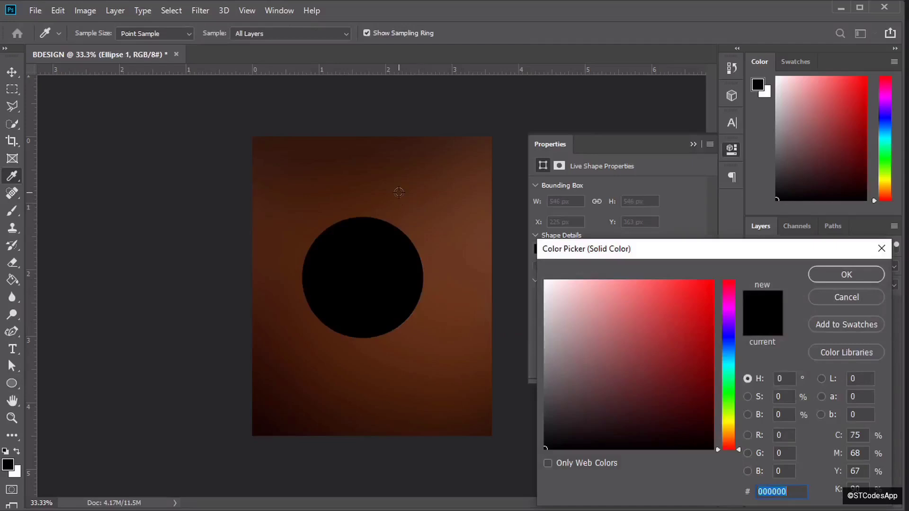
click(399, 192)
click(642, 337)
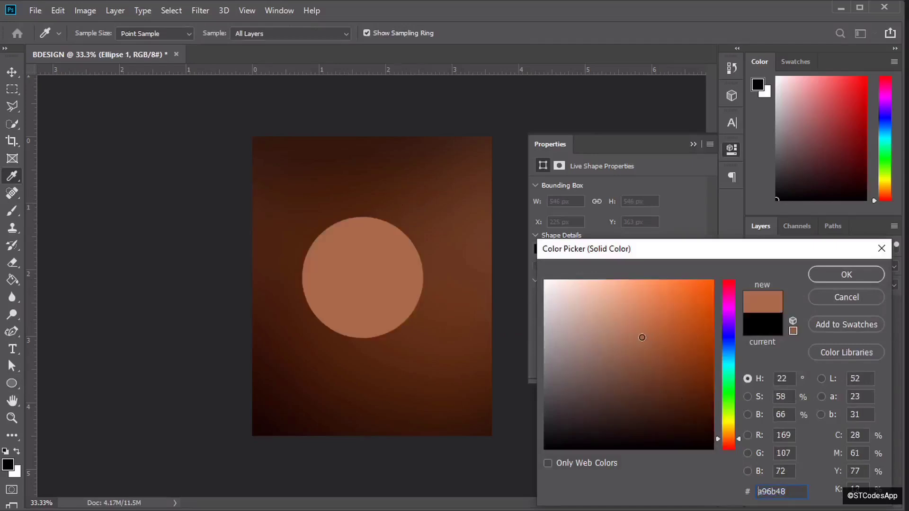
click(633, 329)
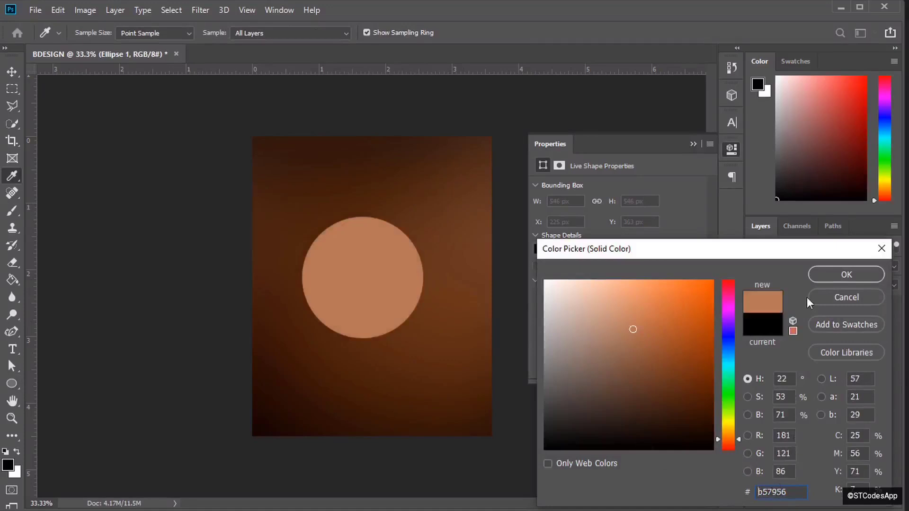
click(845, 275)
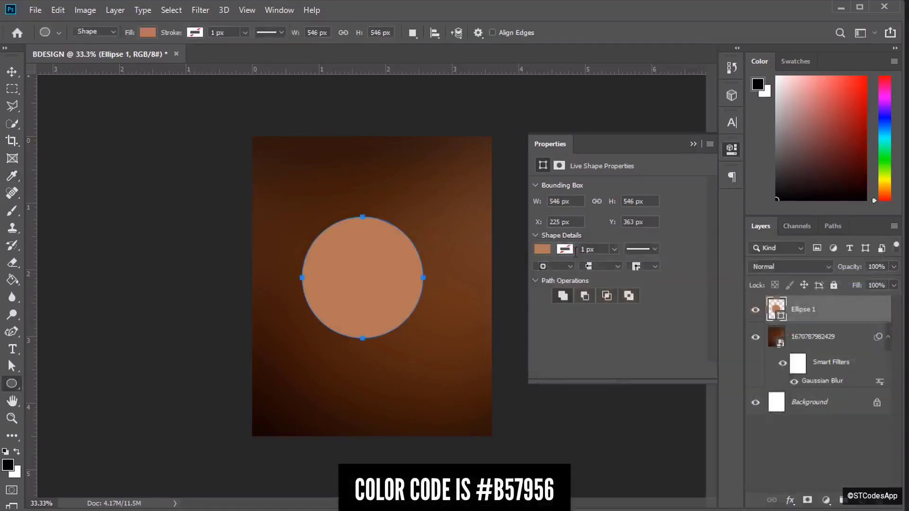
- Set the Ellipse 1 layer's blend mode to Screen
click(781, 268)
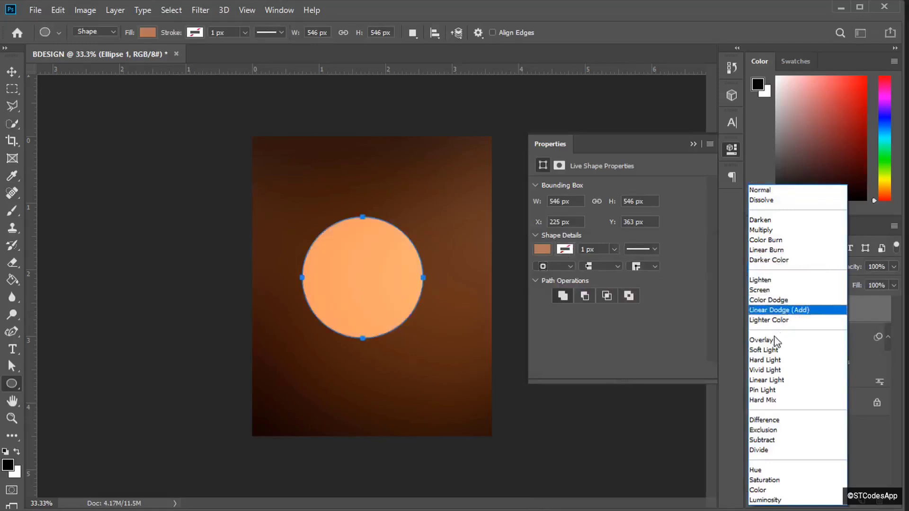
click(769, 290)
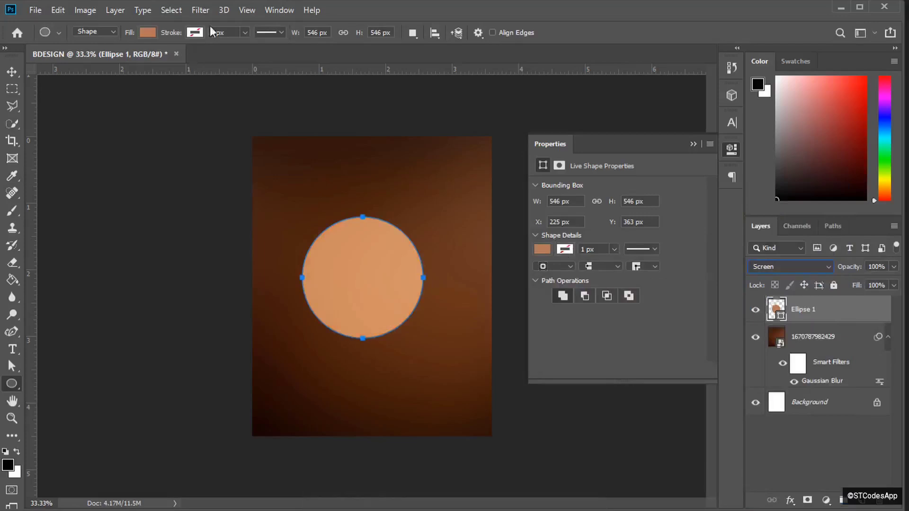
click(199, 10)
- Rasterize Ellipse 1 and soften it with a 300-pixel Gaussian Blur
mouse_move(271, 163)
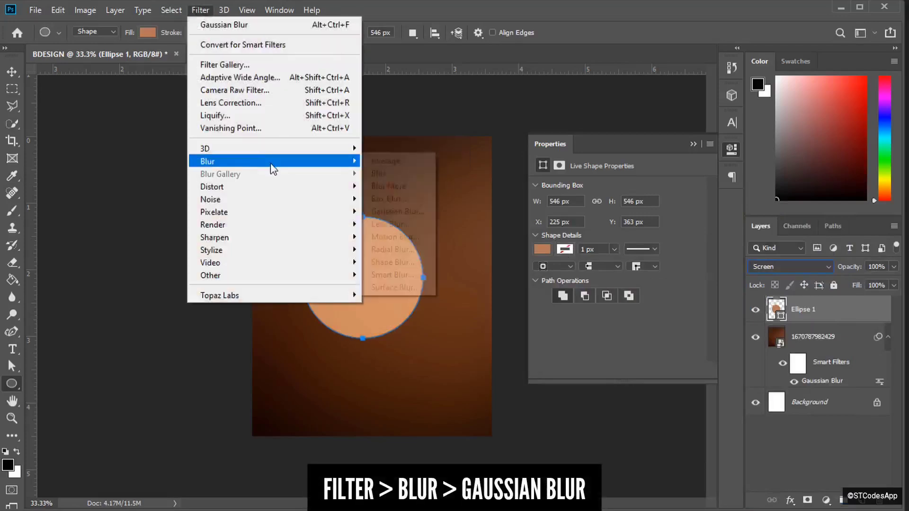
click(398, 211)
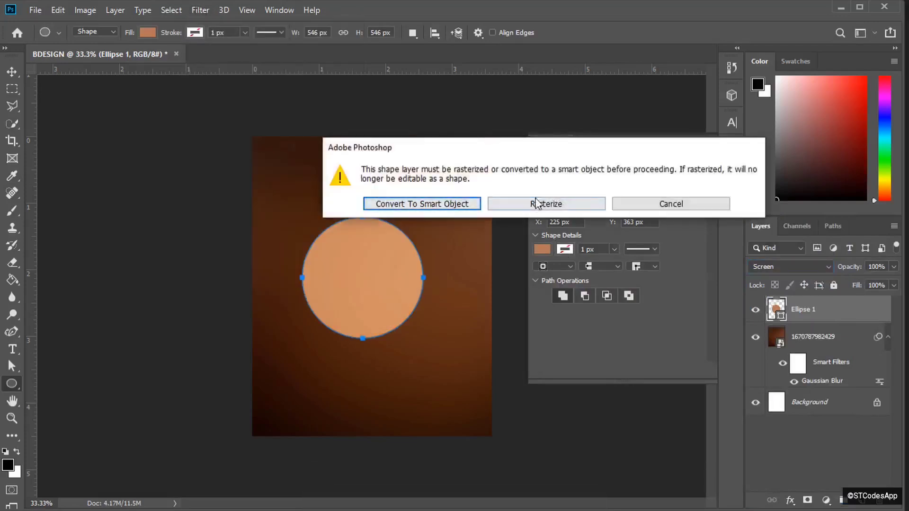
click(536, 204)
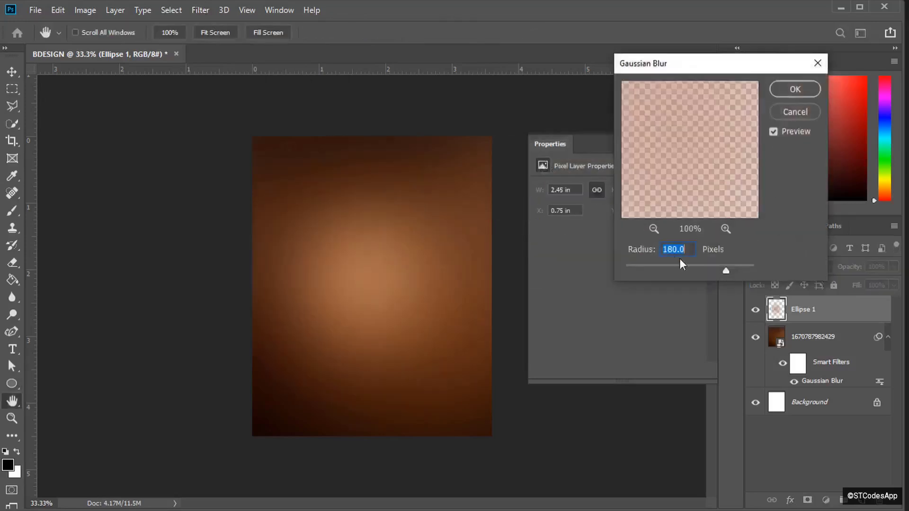
mouse_move(732, 269)
mouse_down()
mouse_move(715, 266)
mouse_move(735, 266)
mouse_up()
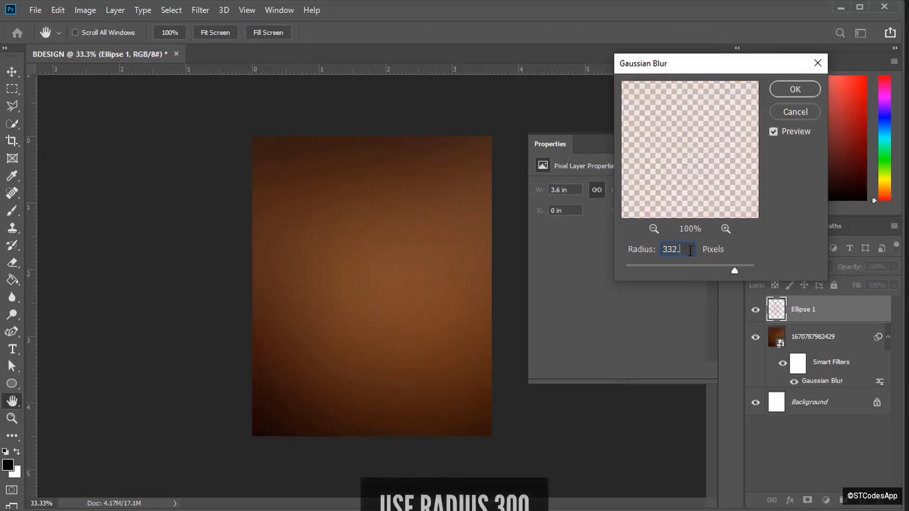
key(BackSpace)
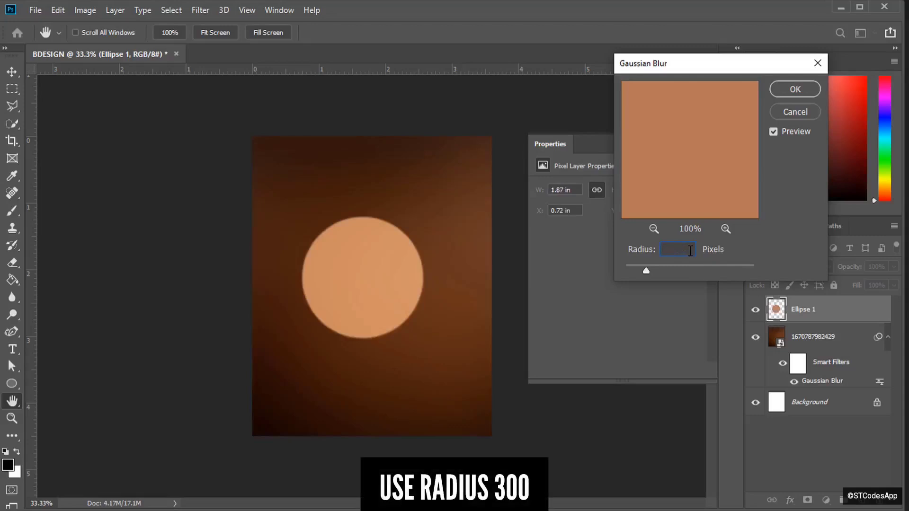
text(300)
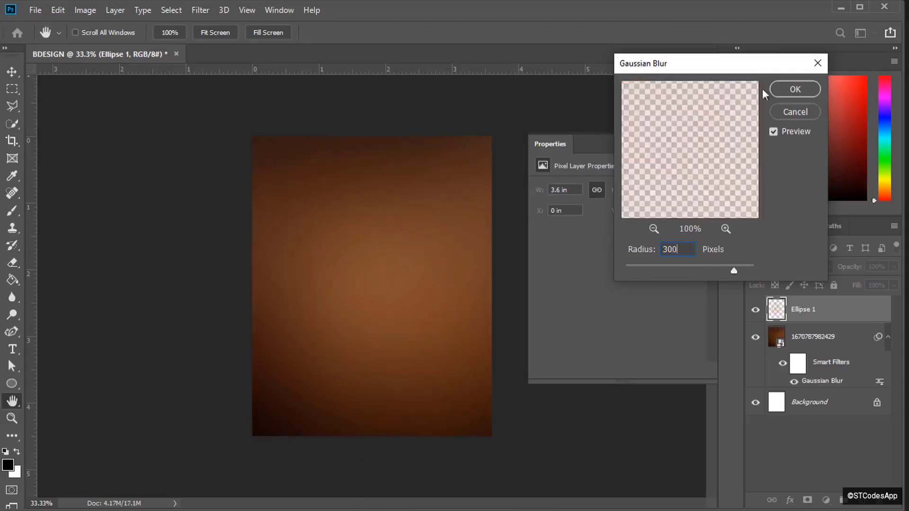
click(795, 90)
click(699, 143)
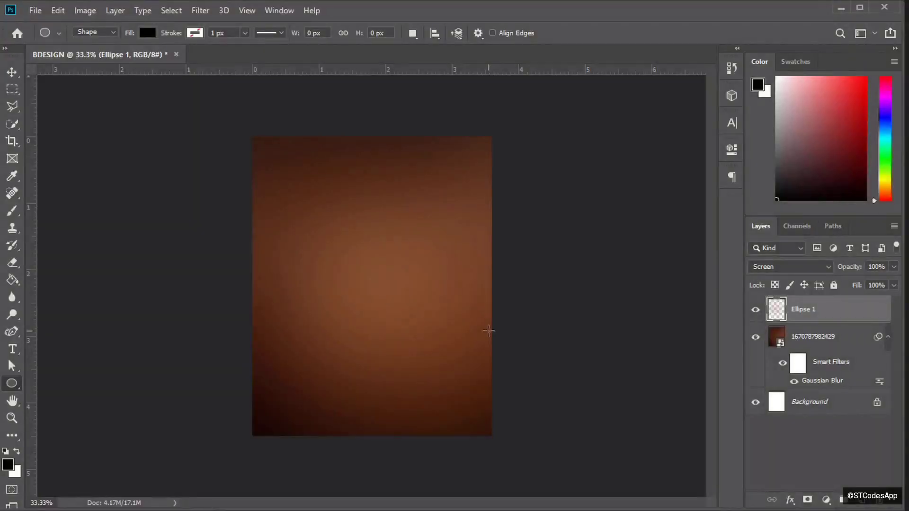
key(v)
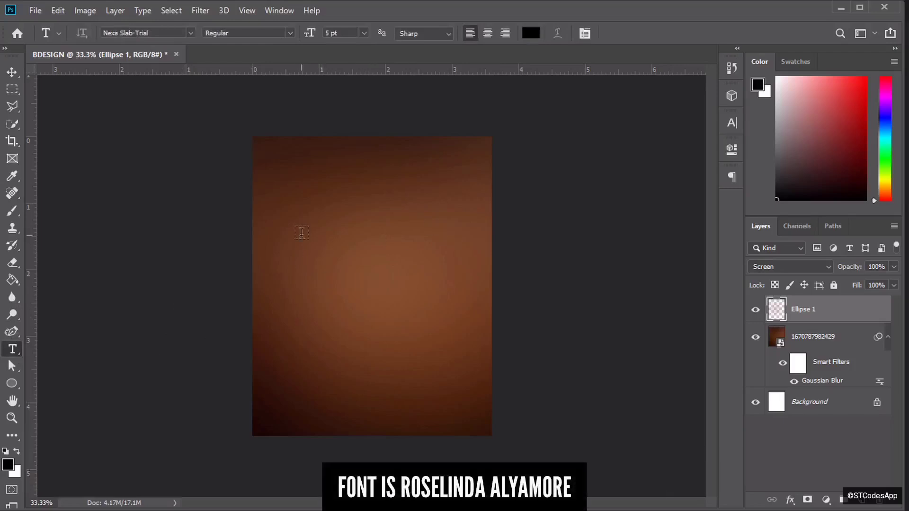
click(302, 232)
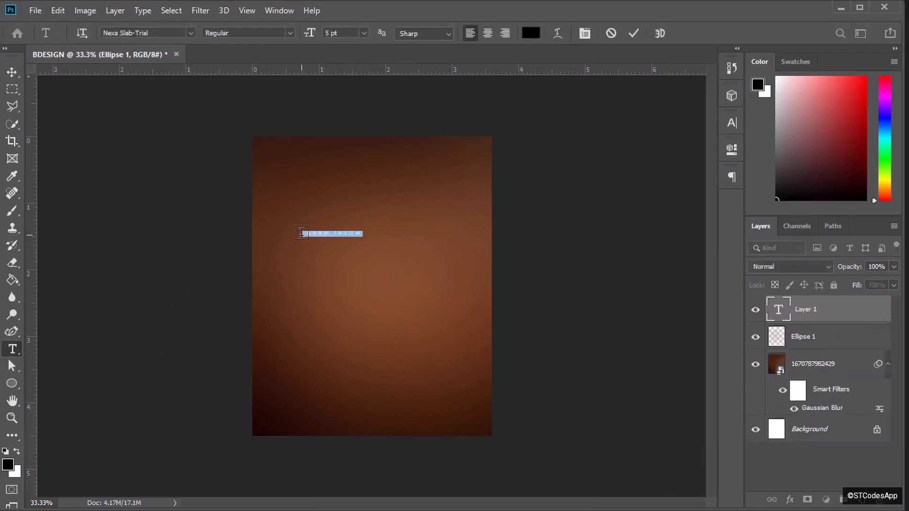
click(302, 232)
click(635, 33)
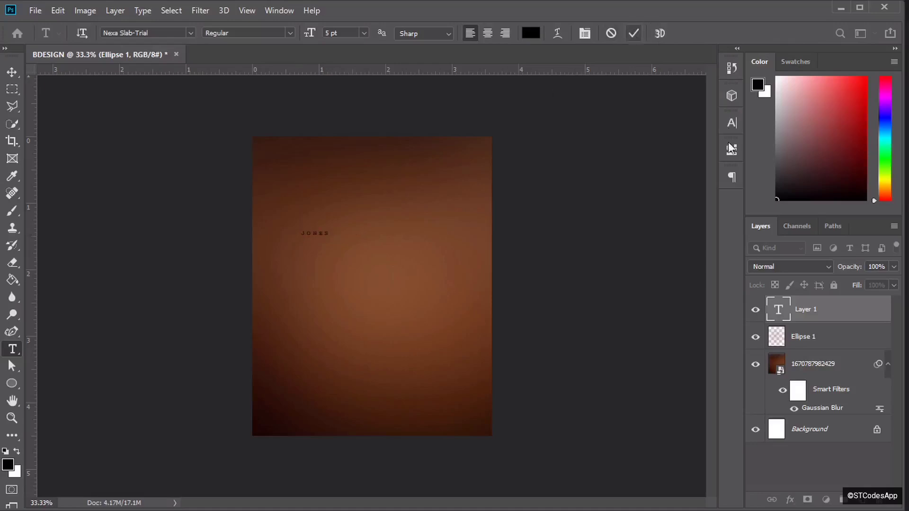
- Set the Jones text to Rosellinda Alyamore at 200 pt, without faux bold
click(732, 124)
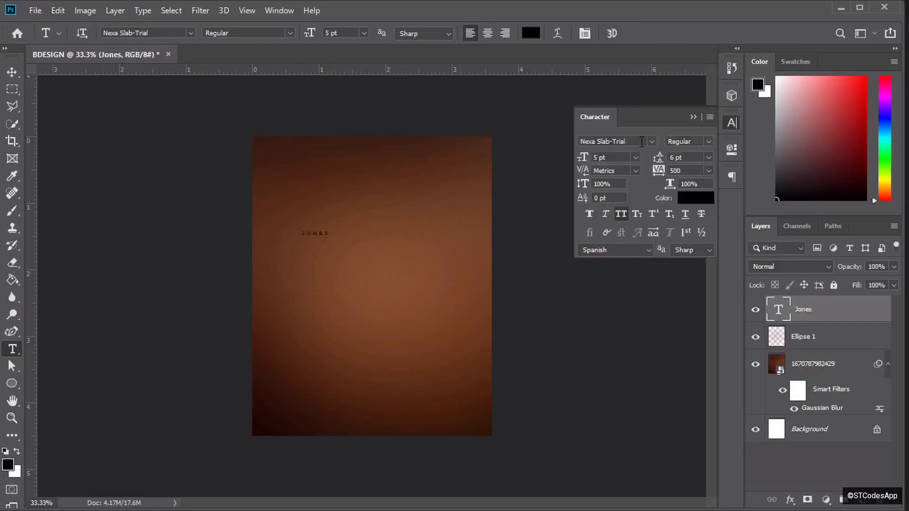
click(652, 142)
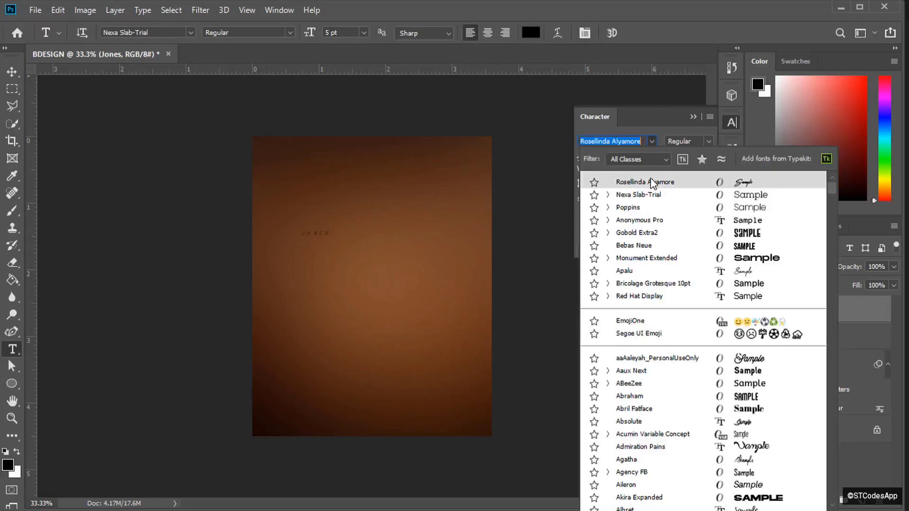
click(652, 183)
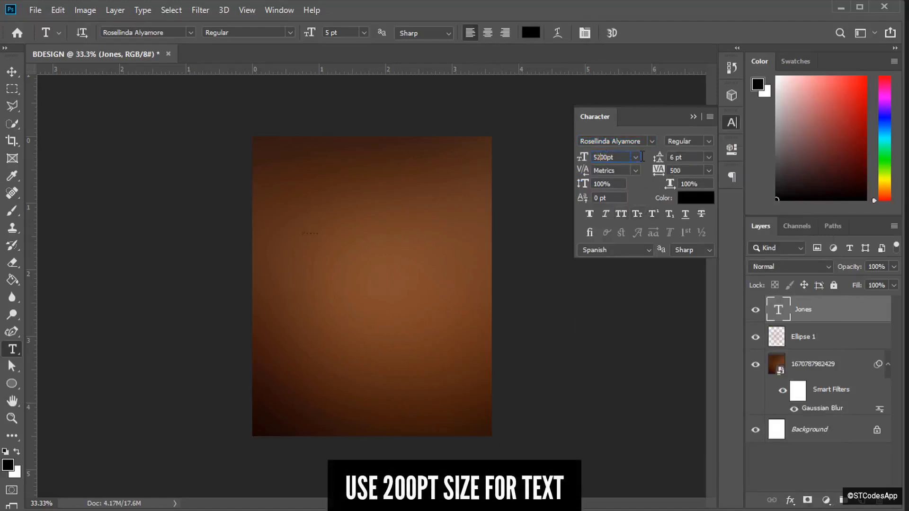
text(200)
key(Return)
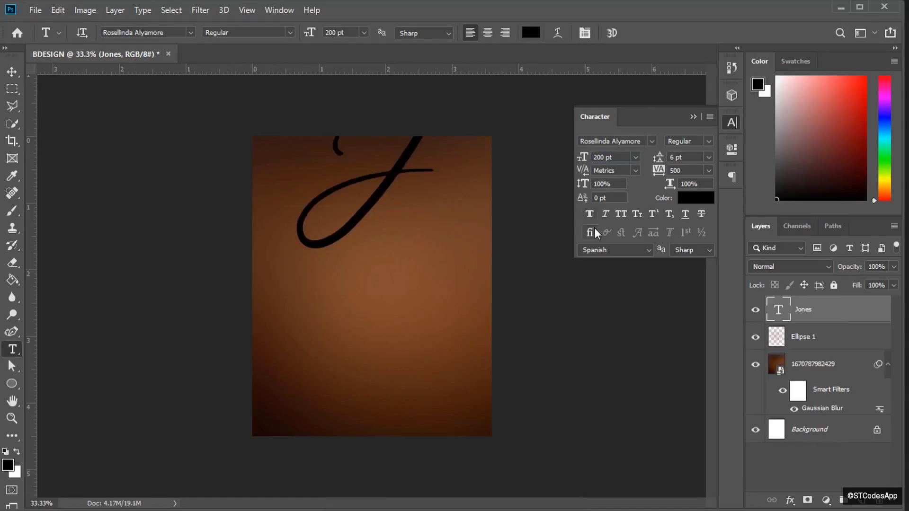
click(589, 215)
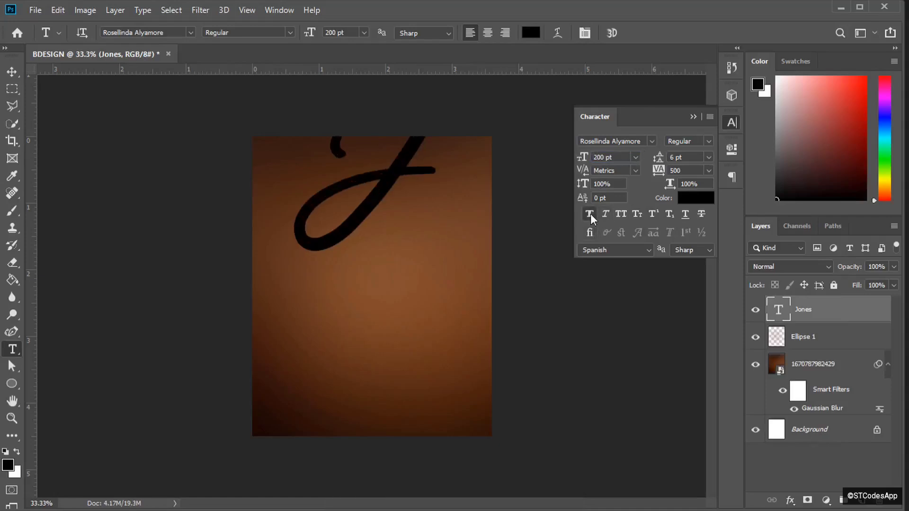
click(590, 214)
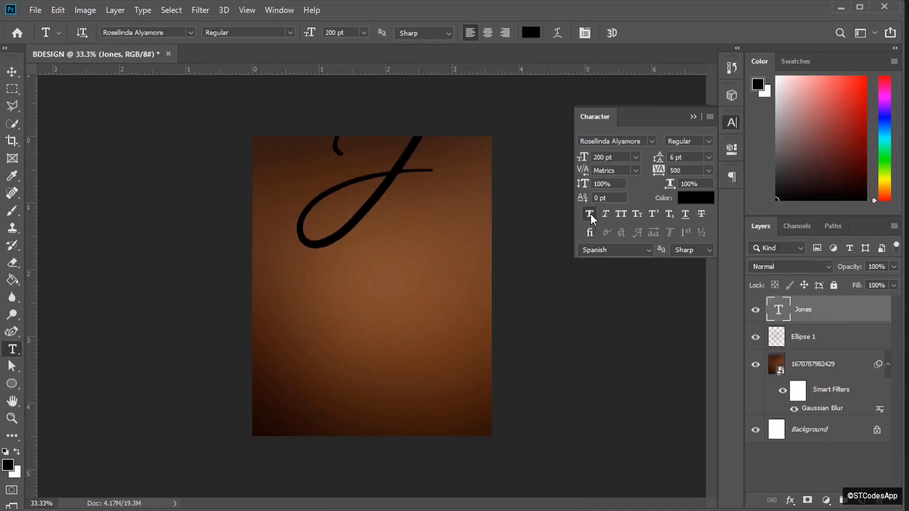
- Set the Jones tracking to 0 and its colour to #fffafa
click(709, 170)
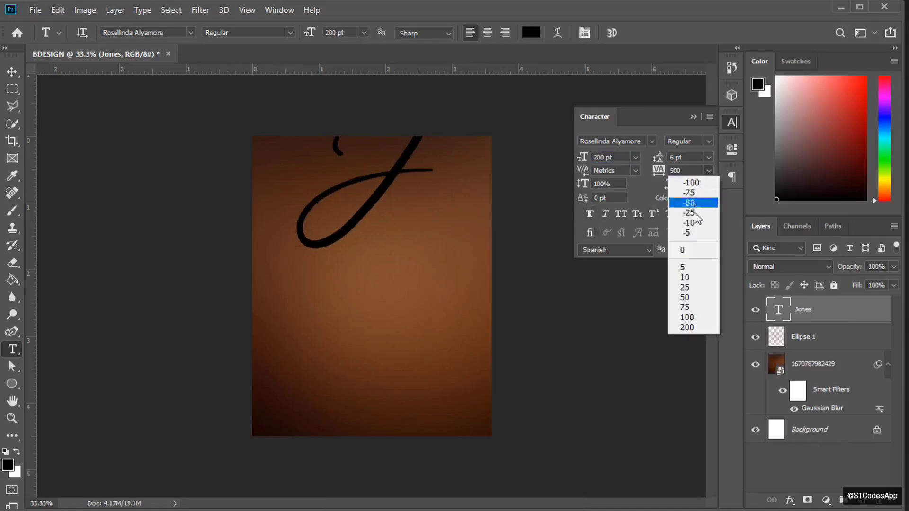
click(690, 252)
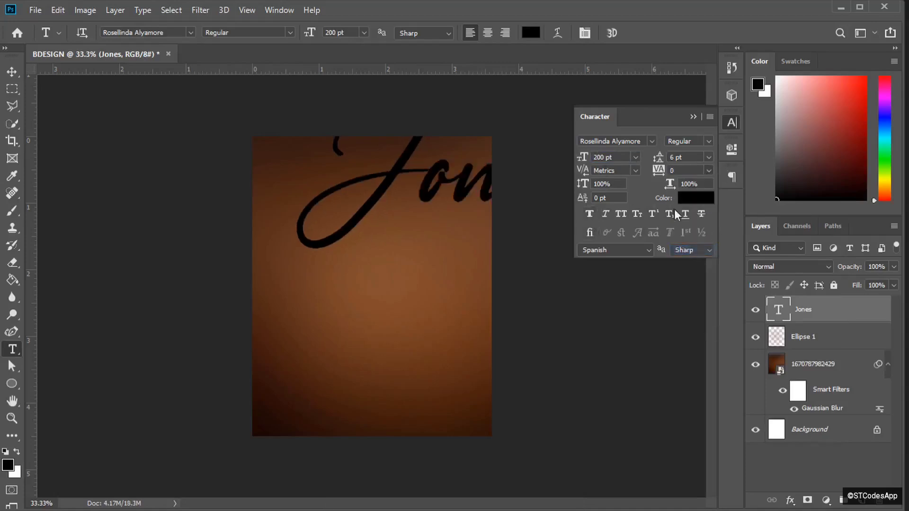
click(702, 199)
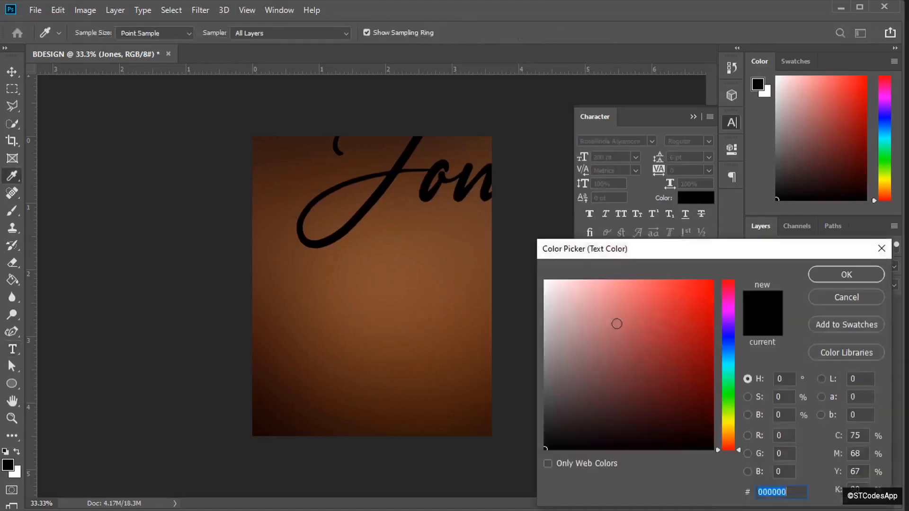
text(fffafa)
click(846, 274)
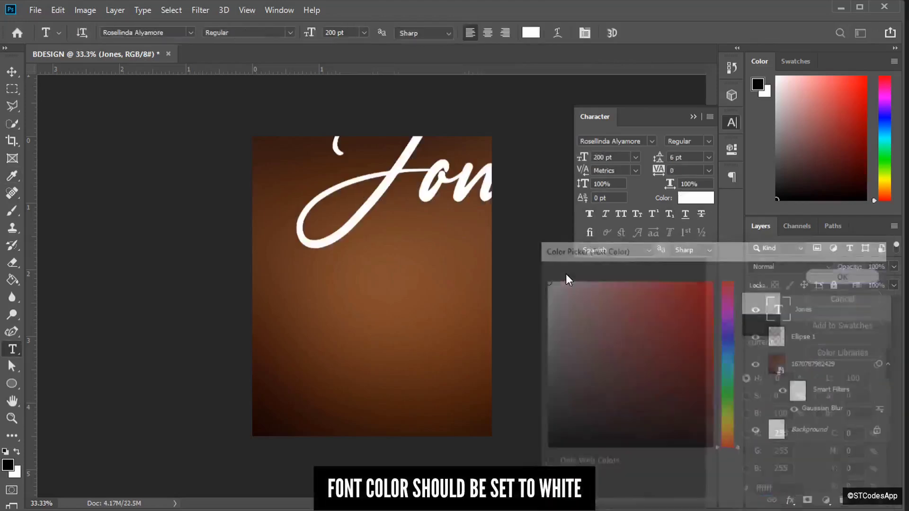
- Move the Jones text down and left across the top of the poster
key(v)
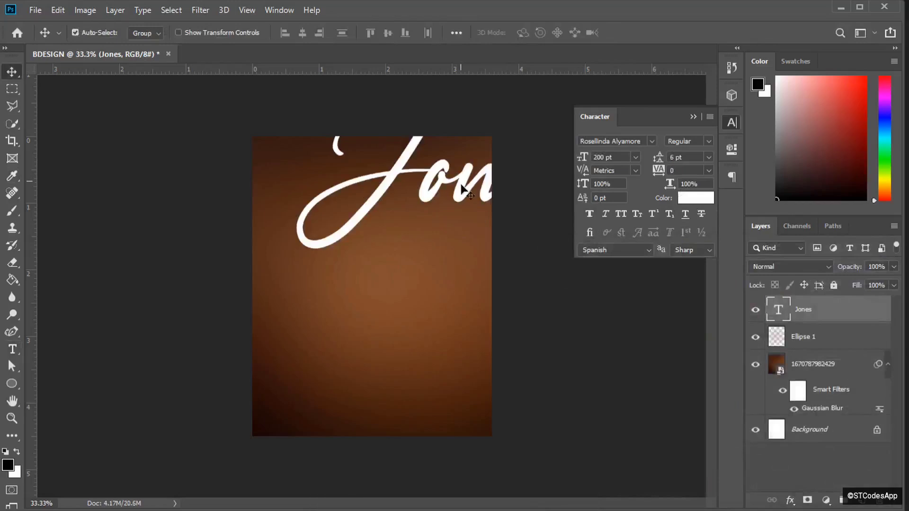
drag(444, 201, 394, 219)
key(ctrl+plus)
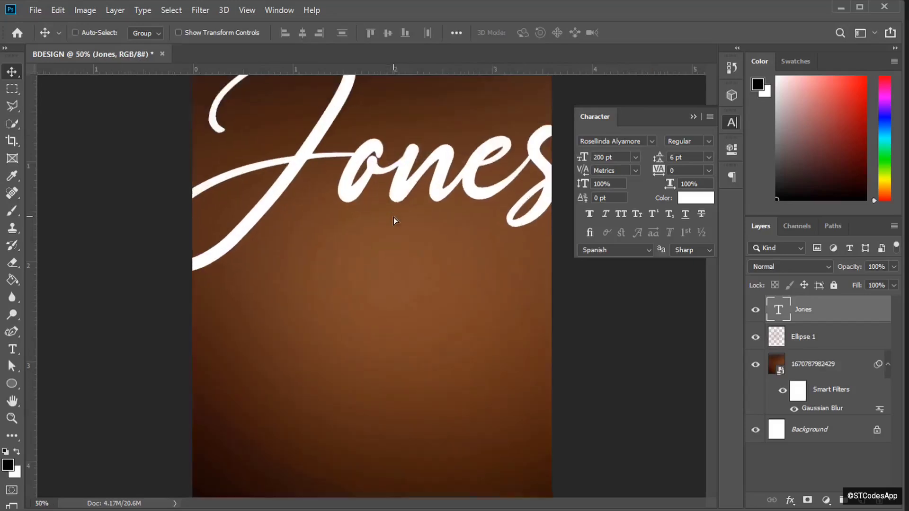
key(ctrl+minus)
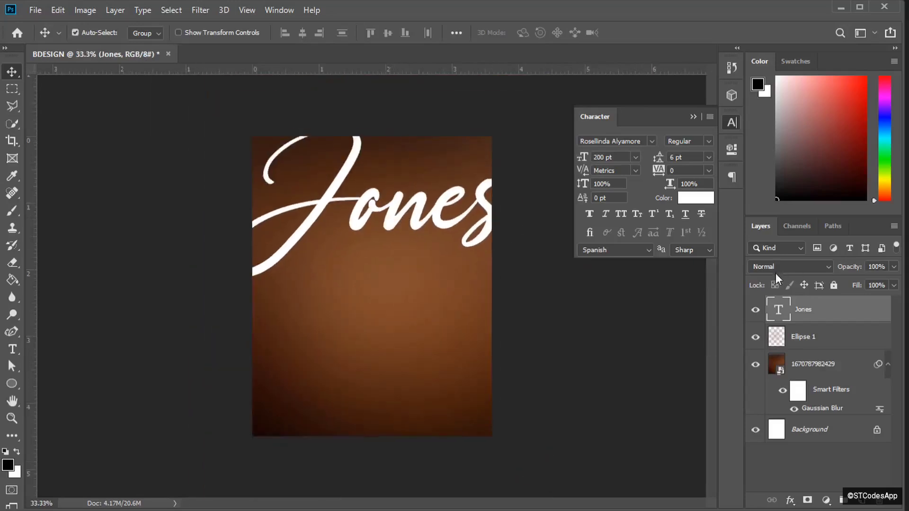
- Blend the Jones layer as Overlay at 50% opacity and nudge it into place
click(769, 266)
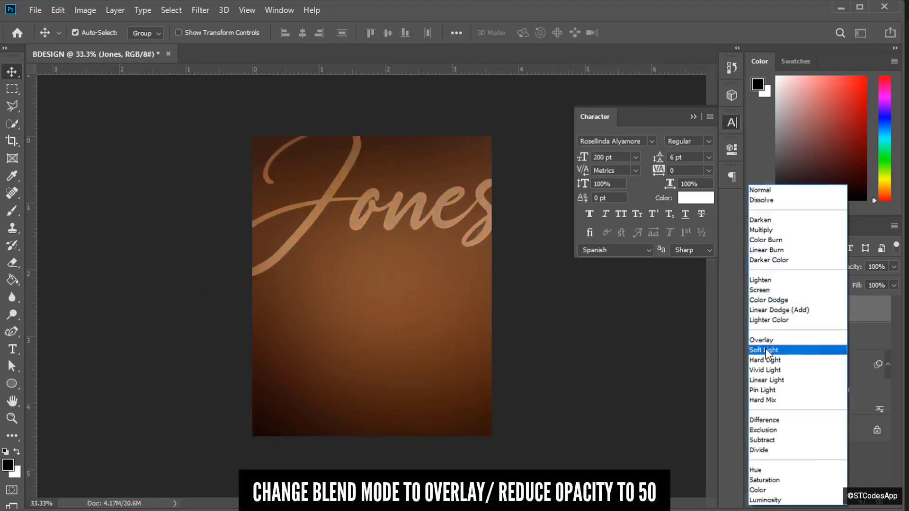
click(766, 349)
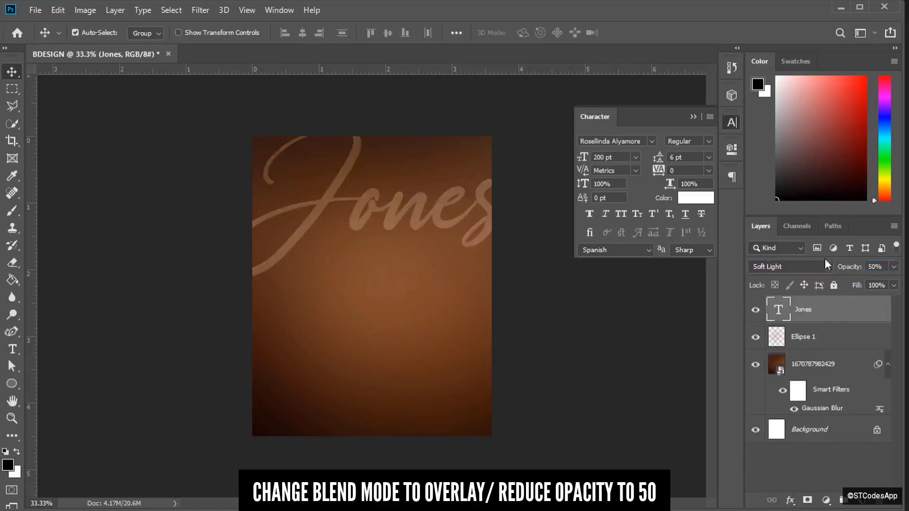
click(789, 270)
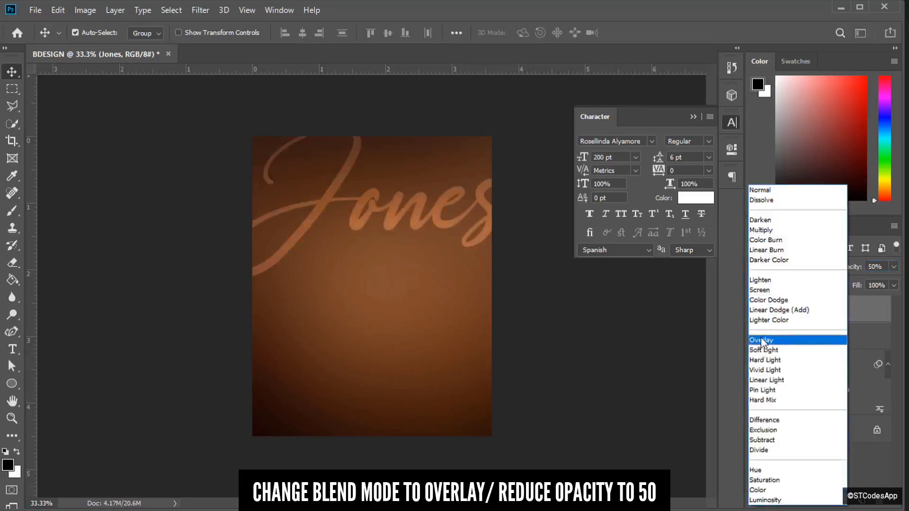
click(762, 340)
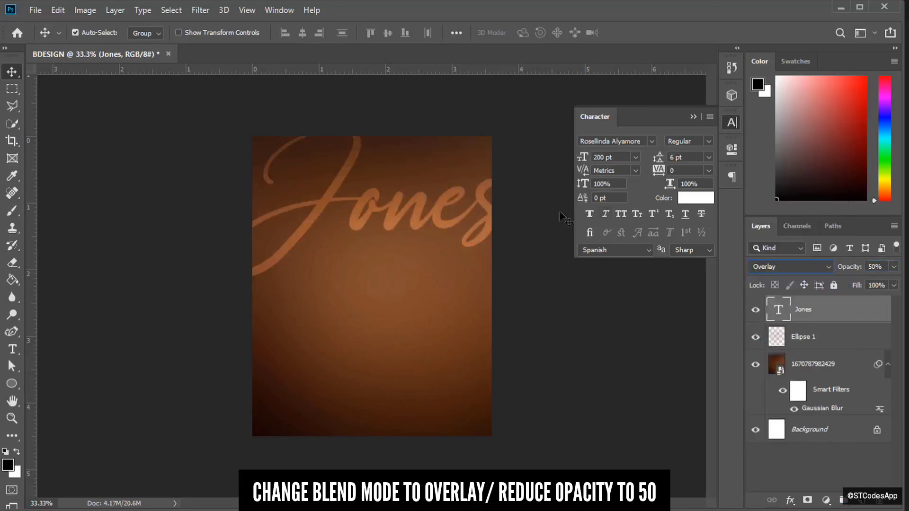
drag(489, 213, 487, 208)
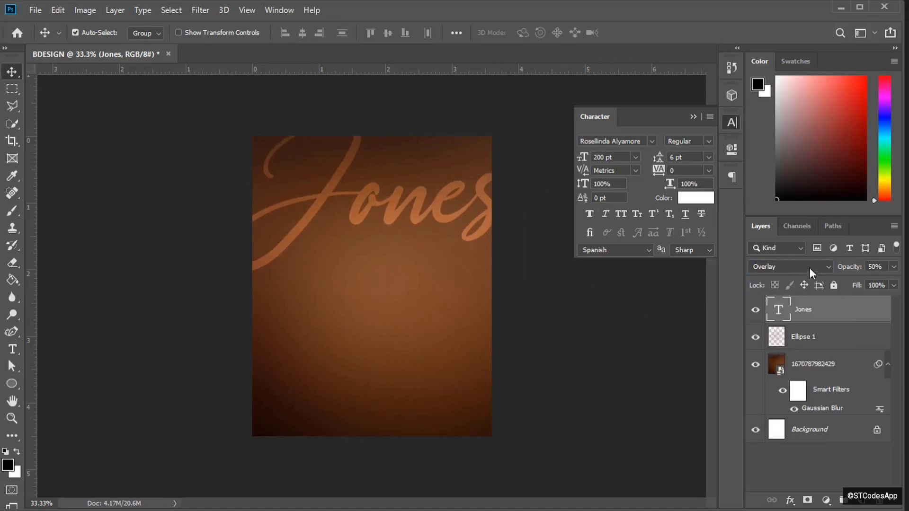
click(788, 268)
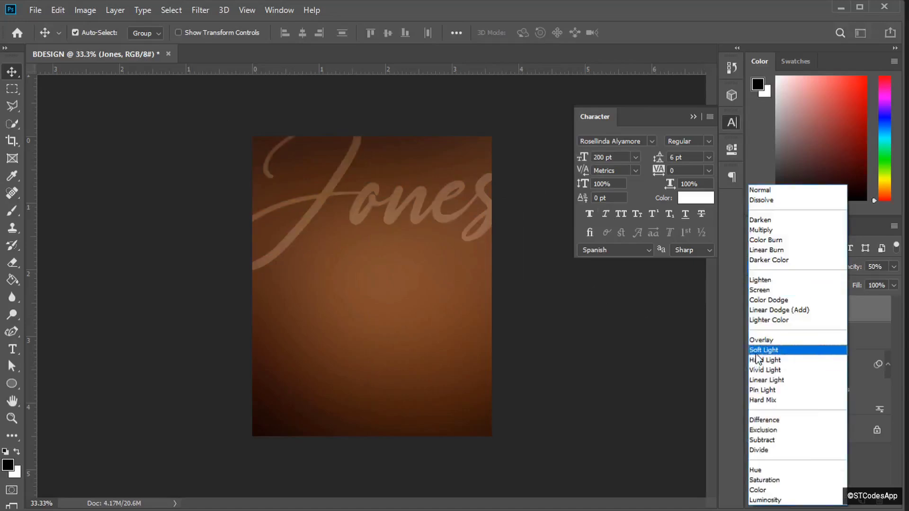
click(763, 340)
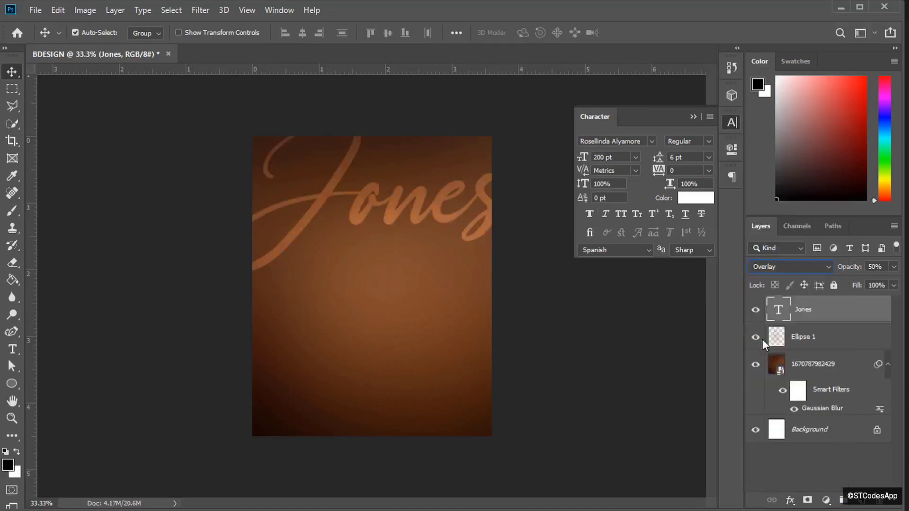
- Drag the Photoroom portrait from the BD Design folder onto the poster and enlarge it
key(alt+Tab)
key(alt+Tab)
key(alt+Tab)
key(alt+Tab)
key(alt+Tab)
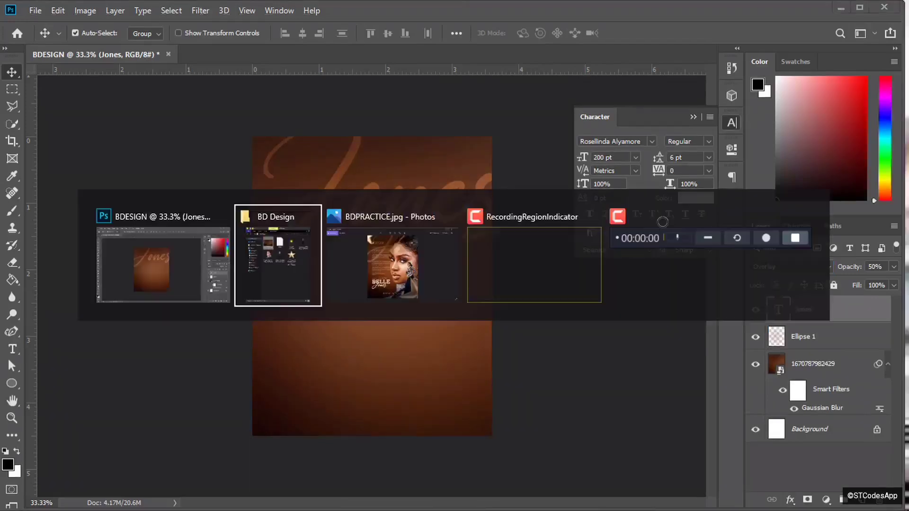
key(alt+Tab)
drag(636, 195, 514, 284)
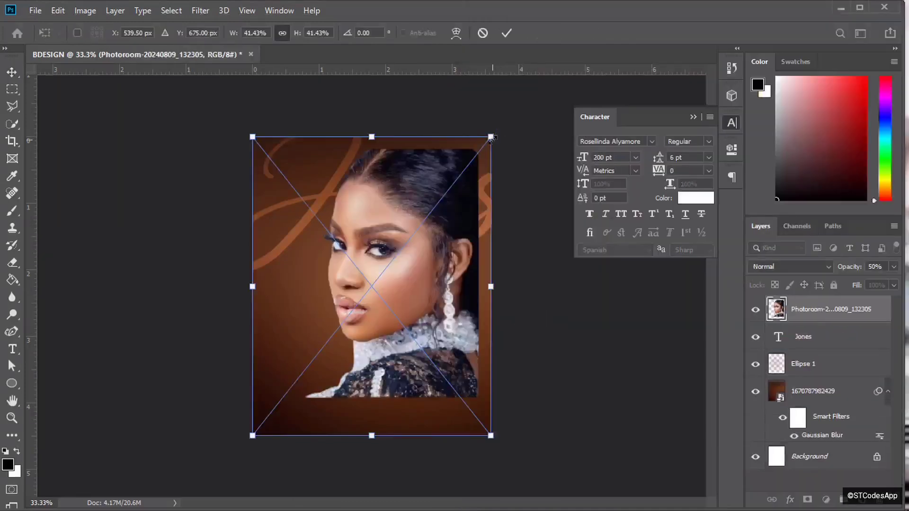
drag(490, 139, 509, 114)
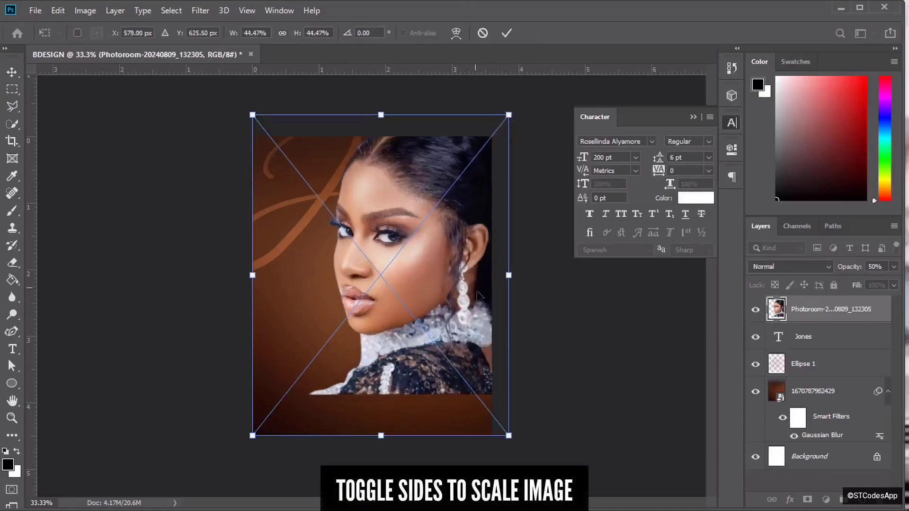
drag(509, 435, 570, 473)
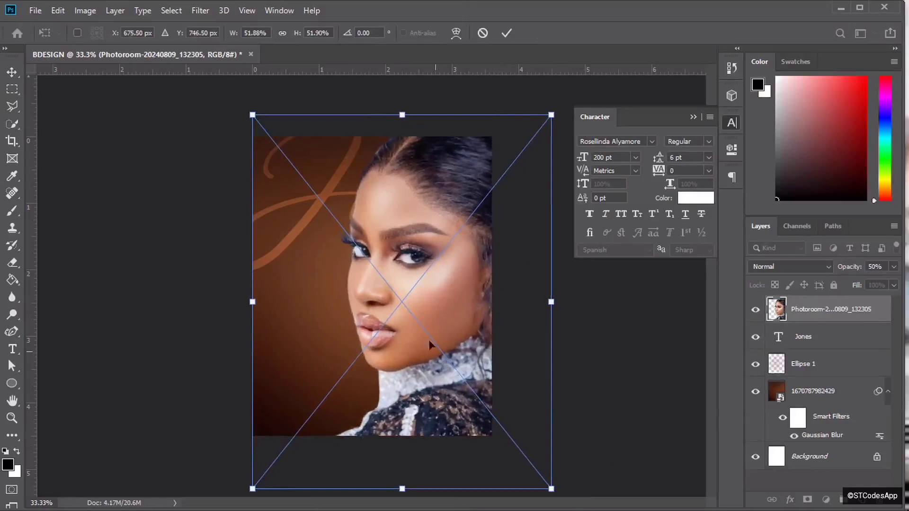
- Fine-tune the portrait to about 51% on the right side and commit it
drag(427, 285, 436, 285)
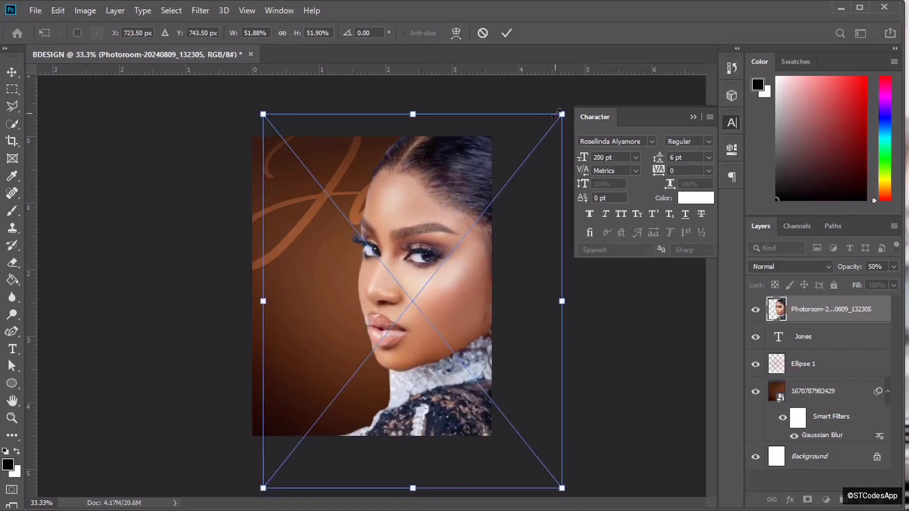
drag(561, 113, 555, 114)
key(ctrl+plus)
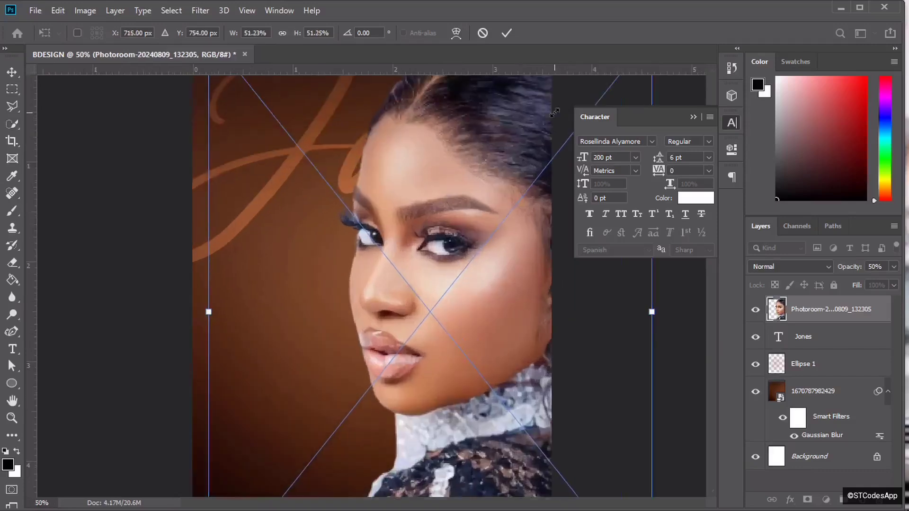
scroll(712, 287, up, 3)
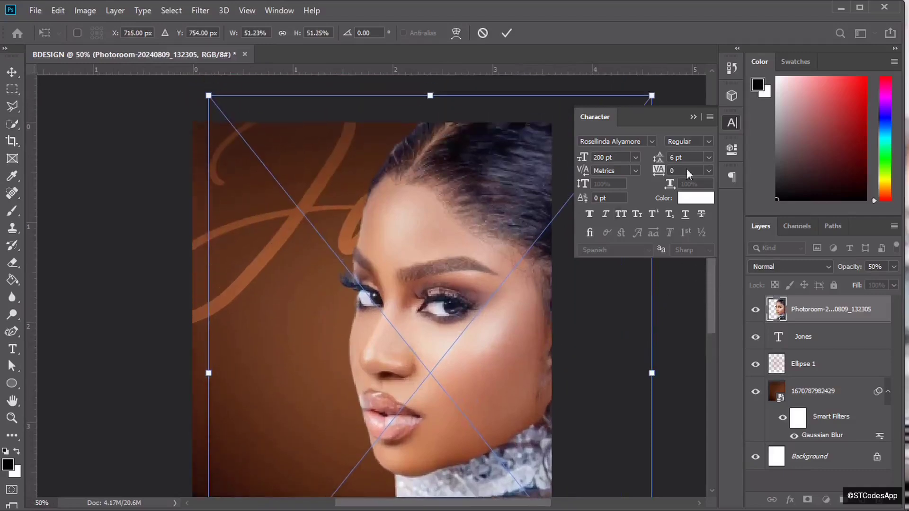
click(693, 116)
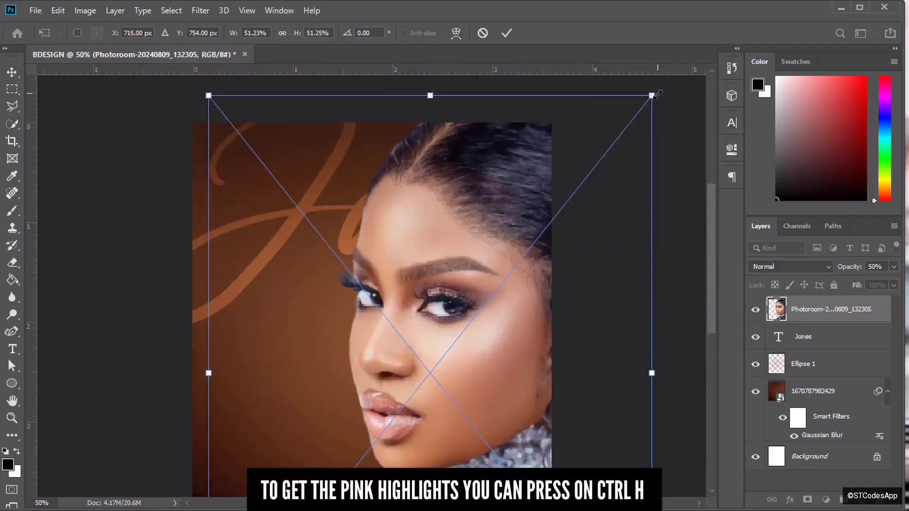
drag(653, 95, 651, 97)
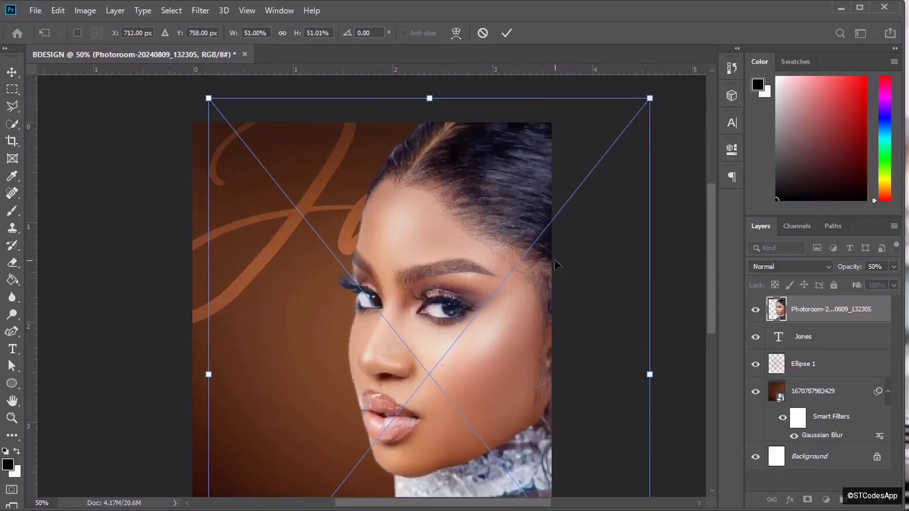
key(ctrl+minus)
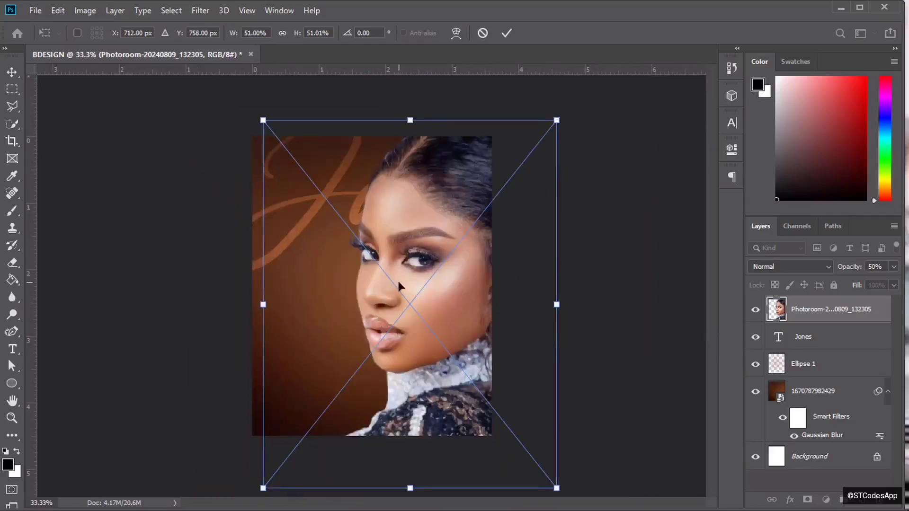
drag(399, 286, 398, 276)
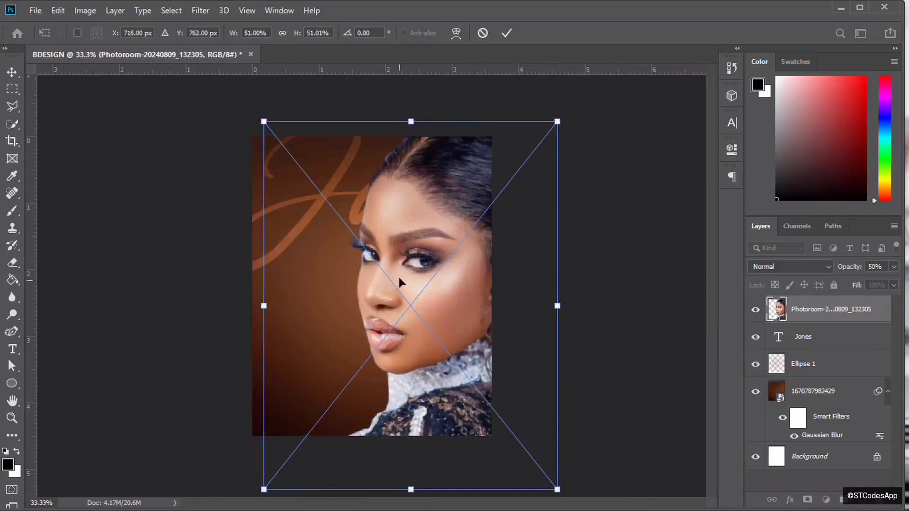
click(507, 33)
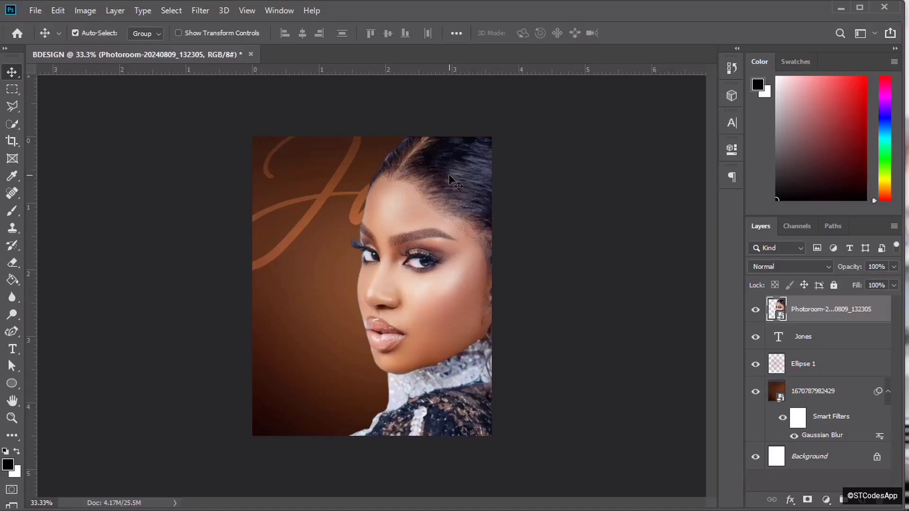
- Apply the Topaz Adjust 5 Crisp preset to the portrait layer
key(ctrl+plus)
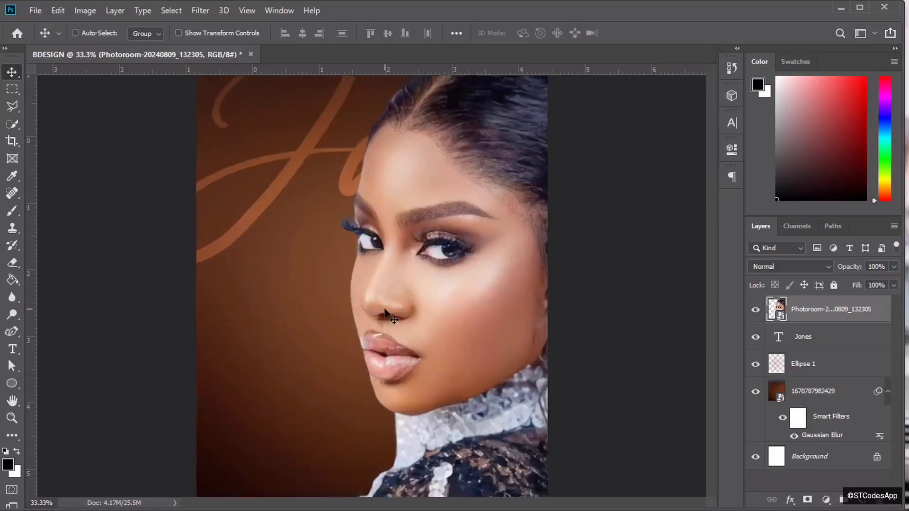
key(ctrl+minus)
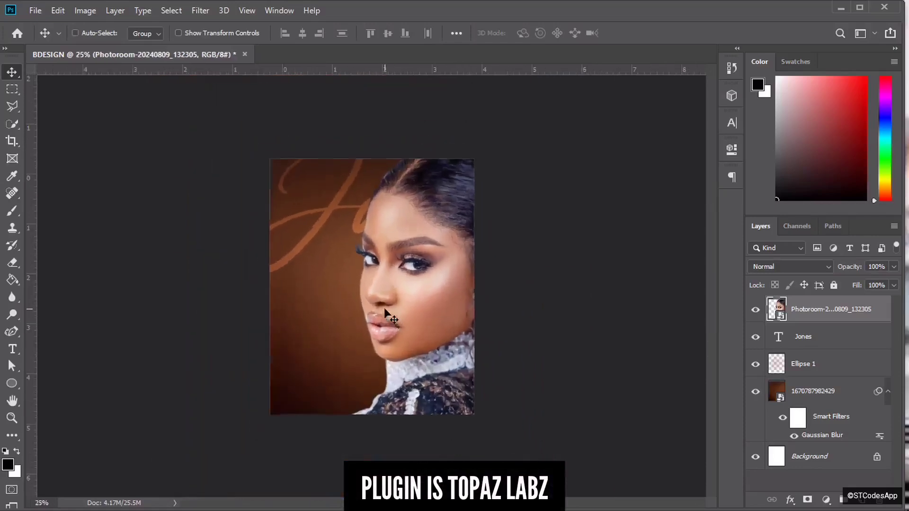
key(ctrl+plus)
click(201, 11)
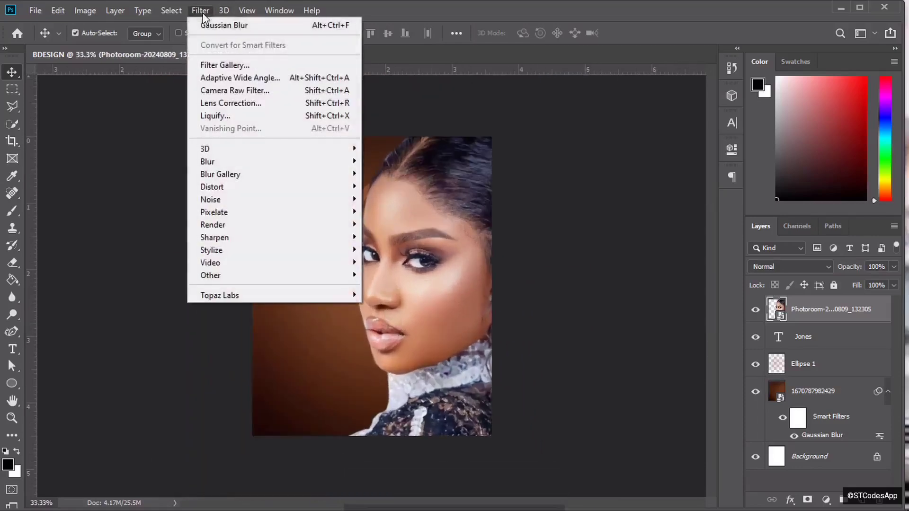
mouse_move(286, 293)
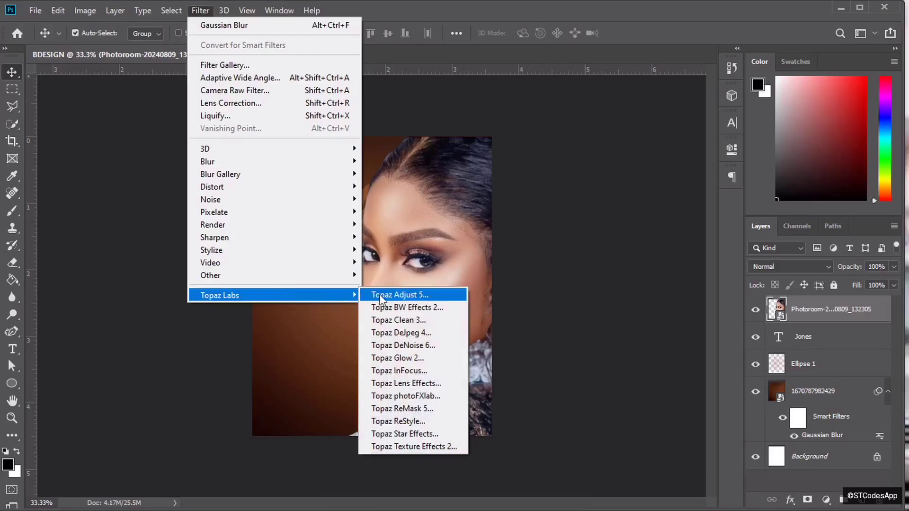
click(396, 296)
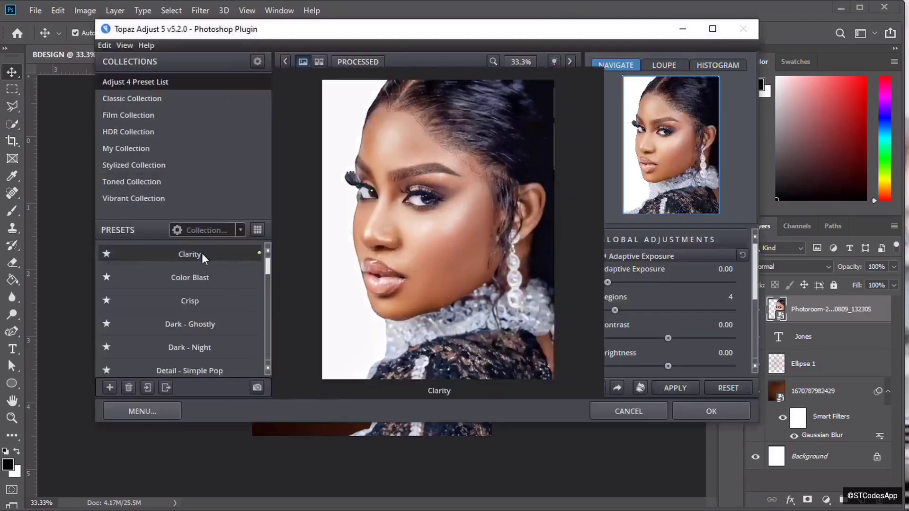
click(197, 301)
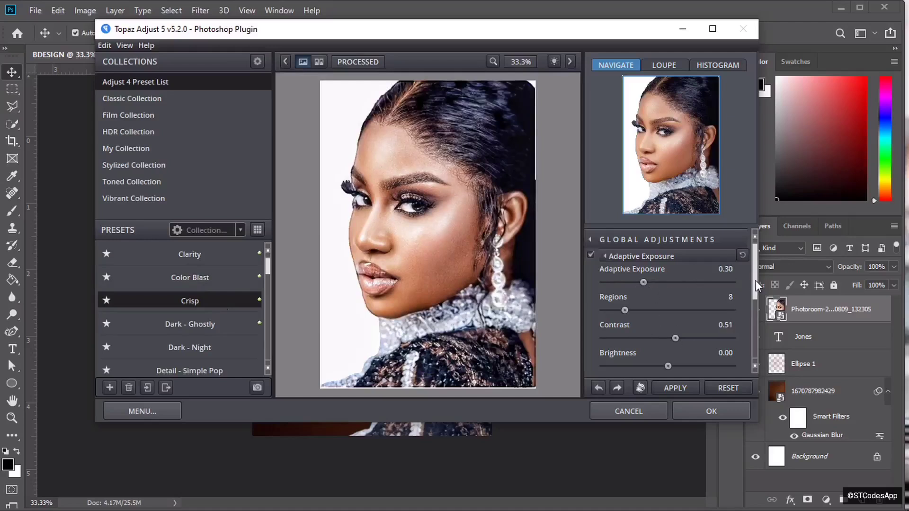
drag(756, 281, 757, 303)
click(703, 415)
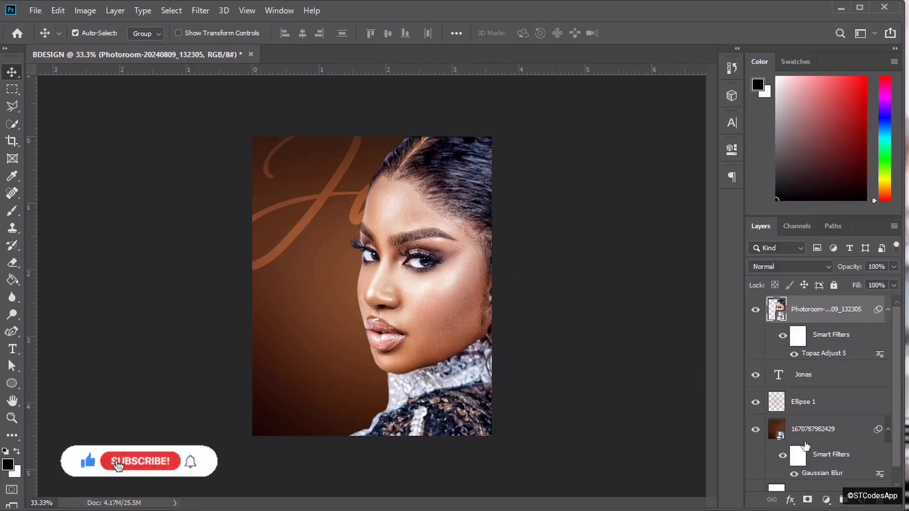
- Duplicate the blurred background, move the copy above the portrait, and set it to Soft Light
click(835, 433)
key(ctrl+j)
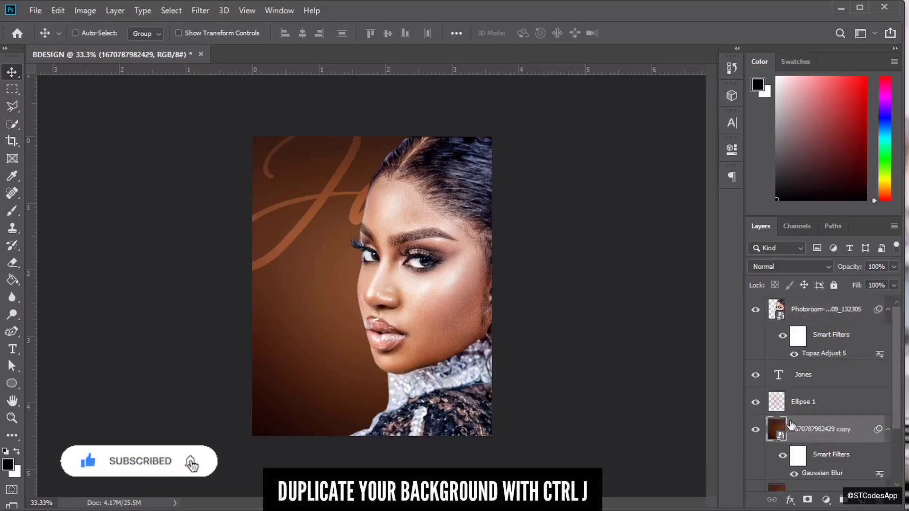
drag(798, 429, 824, 307)
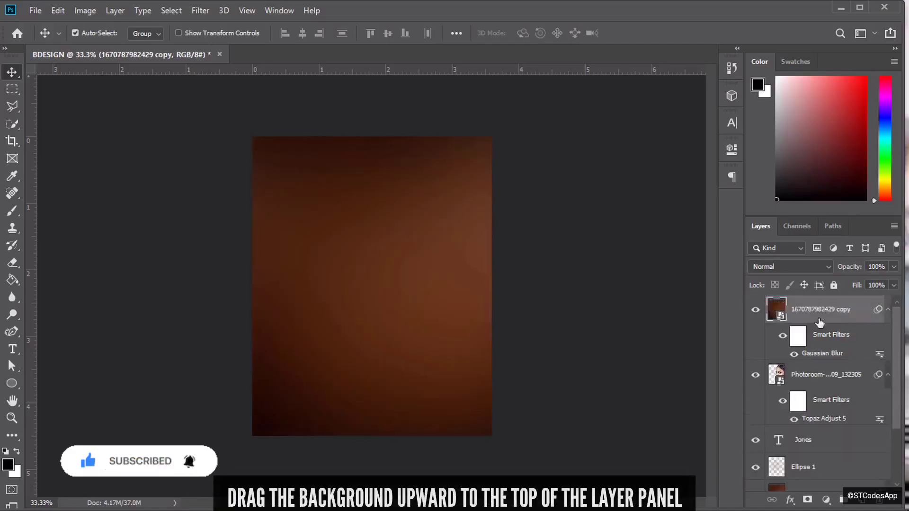
click(777, 265)
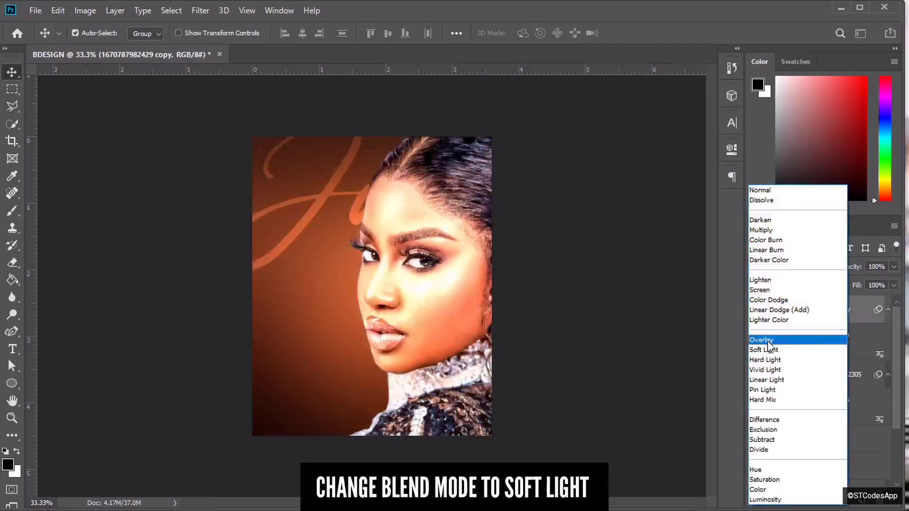
click(767, 349)
- Clip the background copy to the portrait and lower its opacity to 60%
right_click(811, 311)
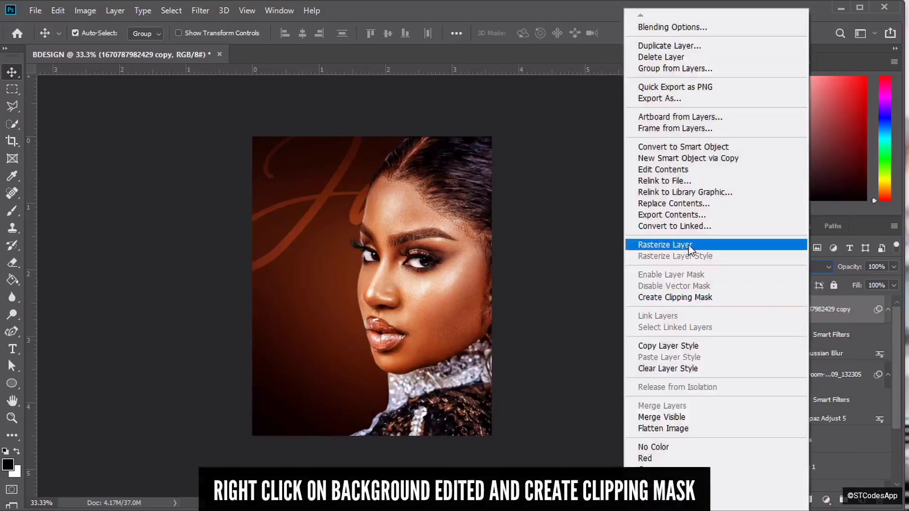
click(683, 298)
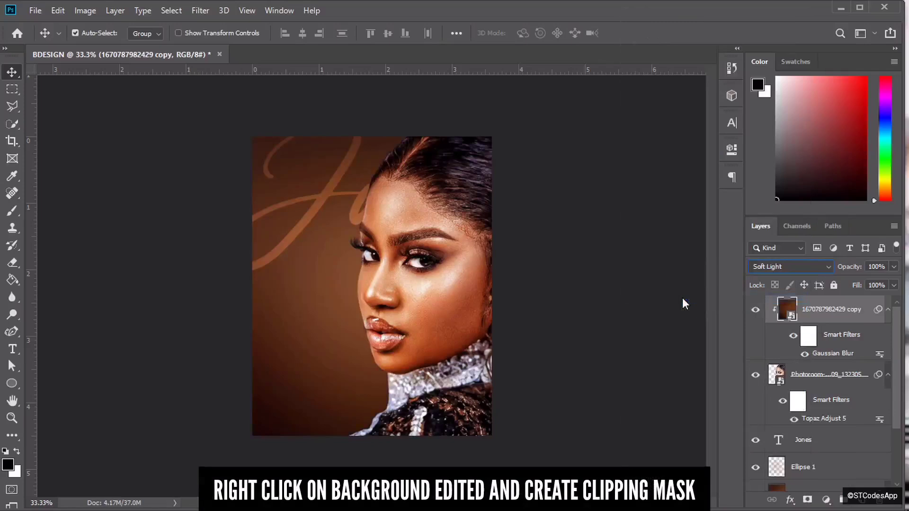
double_click(884, 271)
text(60)
key(Return)
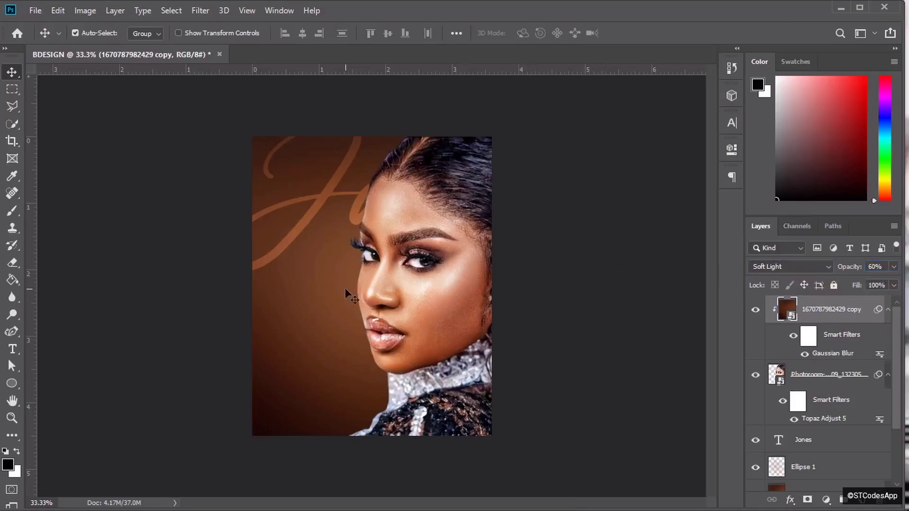
key(ctrl+plus)
key(ctrl+plus)
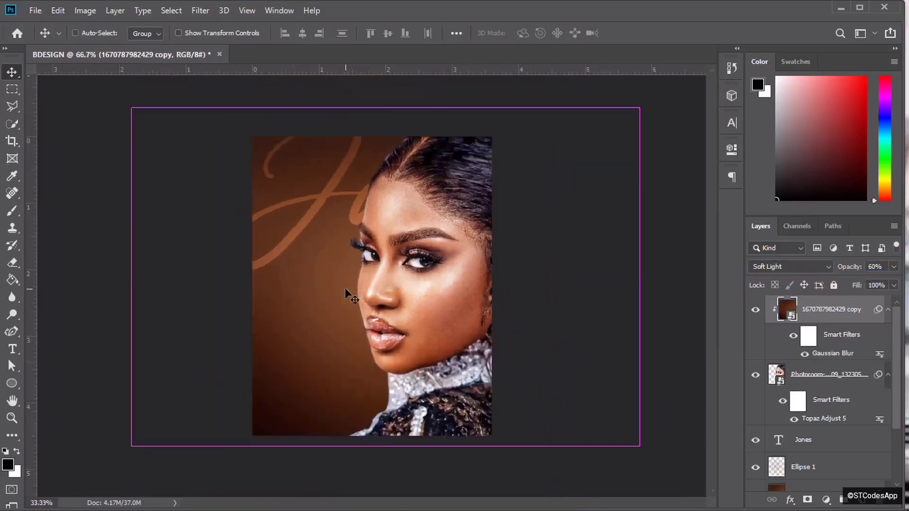
key(ctrl+minus)
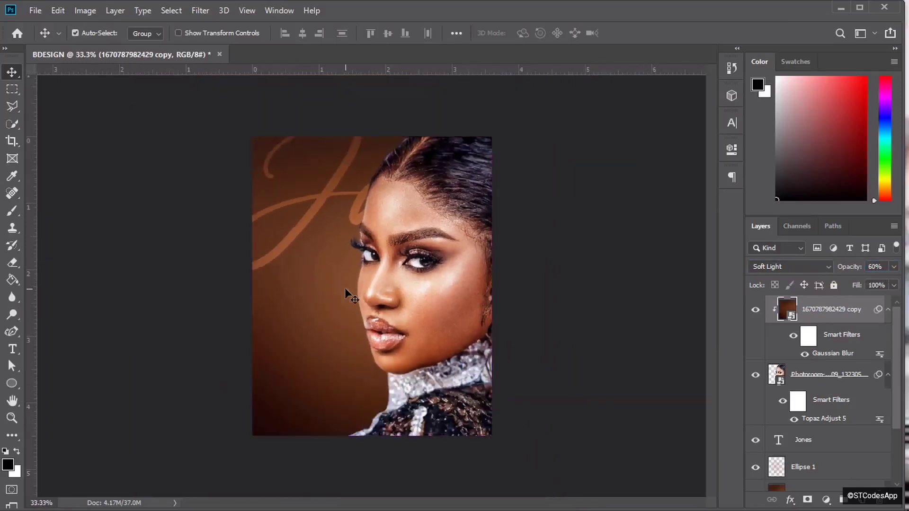
key(ctrl+plus)
key(ctrl+minus)
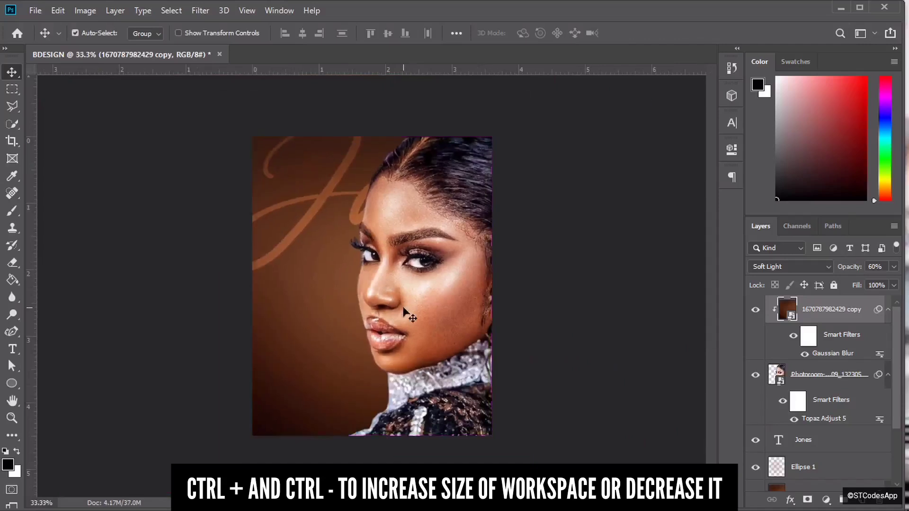
key(alt+Tab)
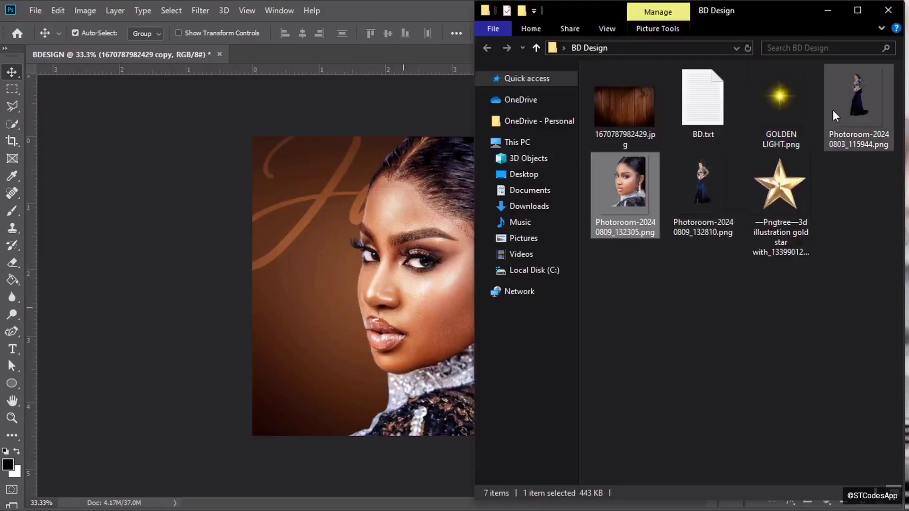
- Place Photoroom-20240803_115944.png on the poster, scaled to 14.65% and set just right of the face
click(843, 112)
drag(865, 112, 438, 306)
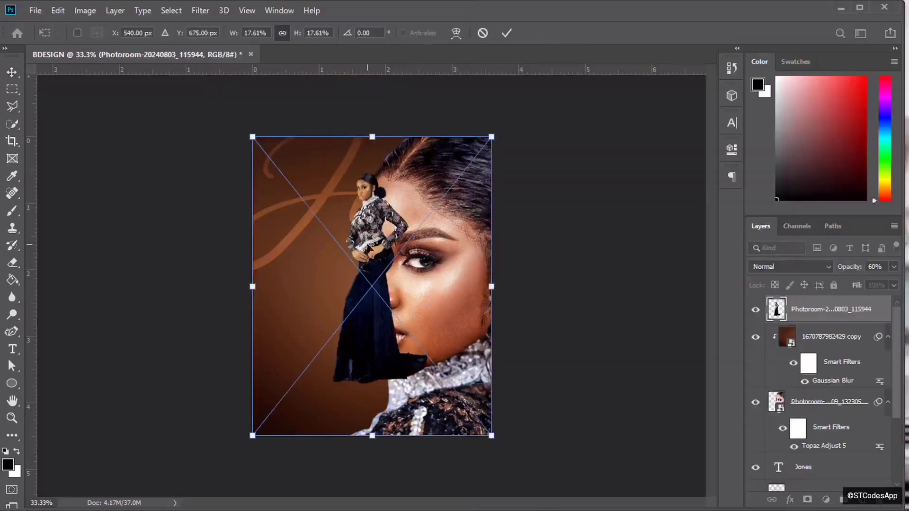
drag(375, 213, 460, 272)
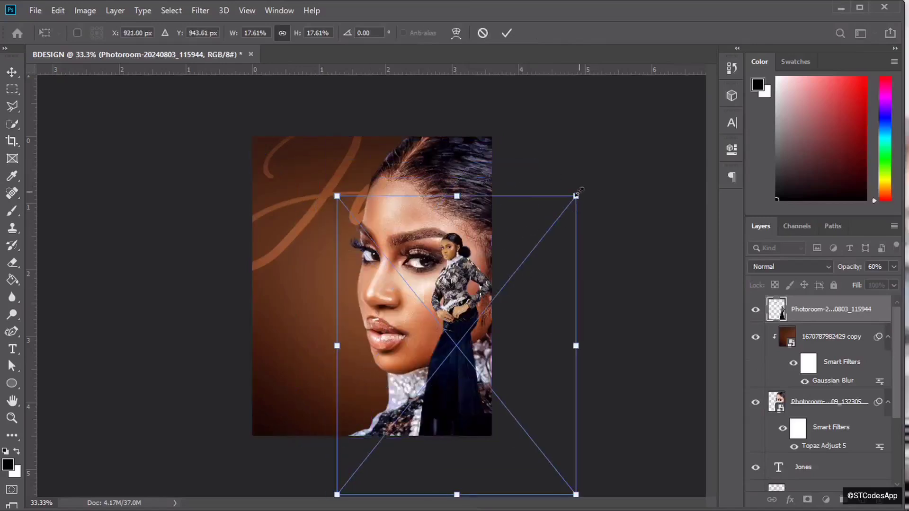
drag(576, 195, 535, 247)
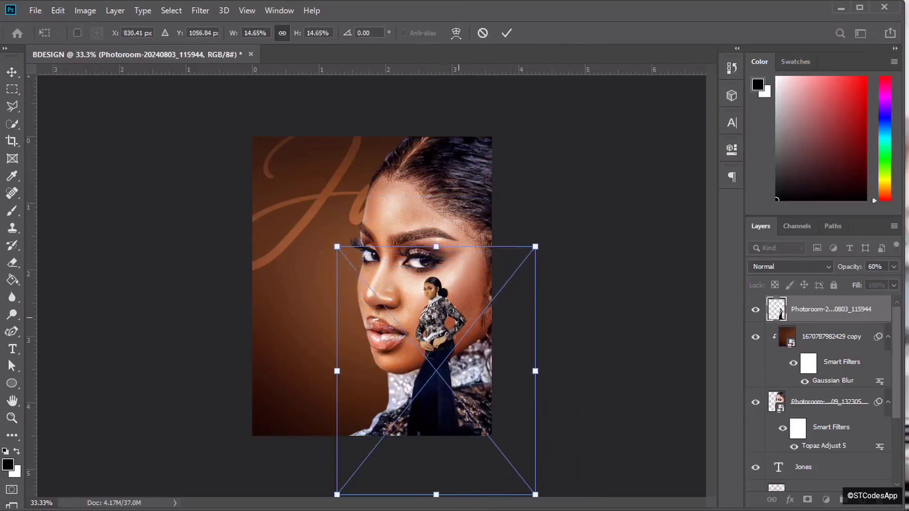
drag(443, 296, 457, 292)
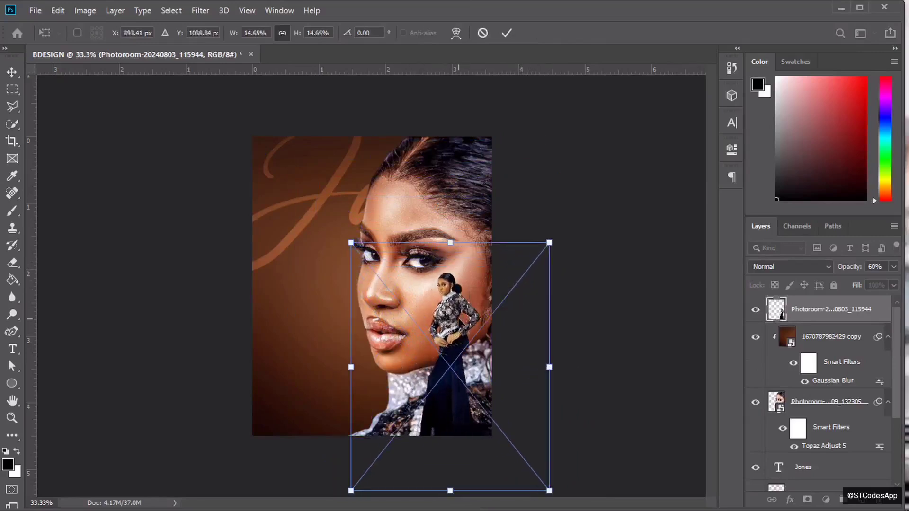
click(507, 33)
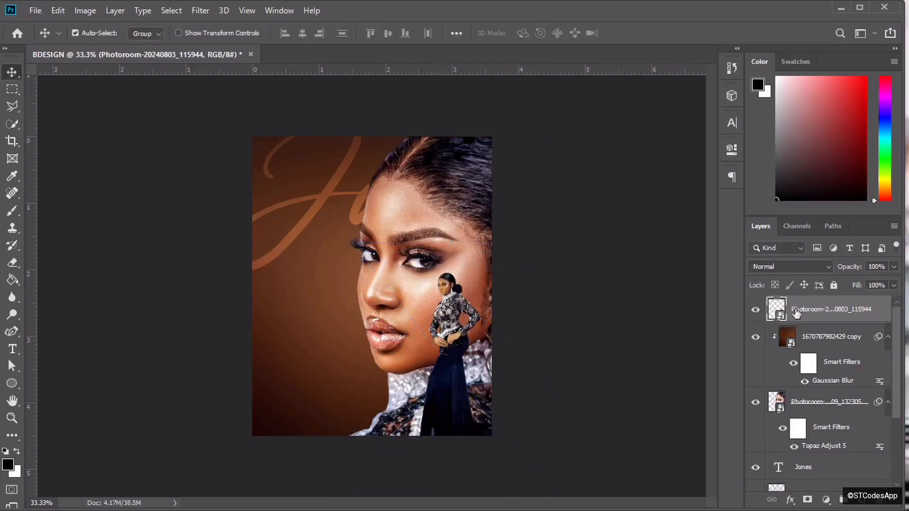
- Apply the Topaz Adjust 5 Clarity preset to the figure with brightness and contrast raised
click(200, 10)
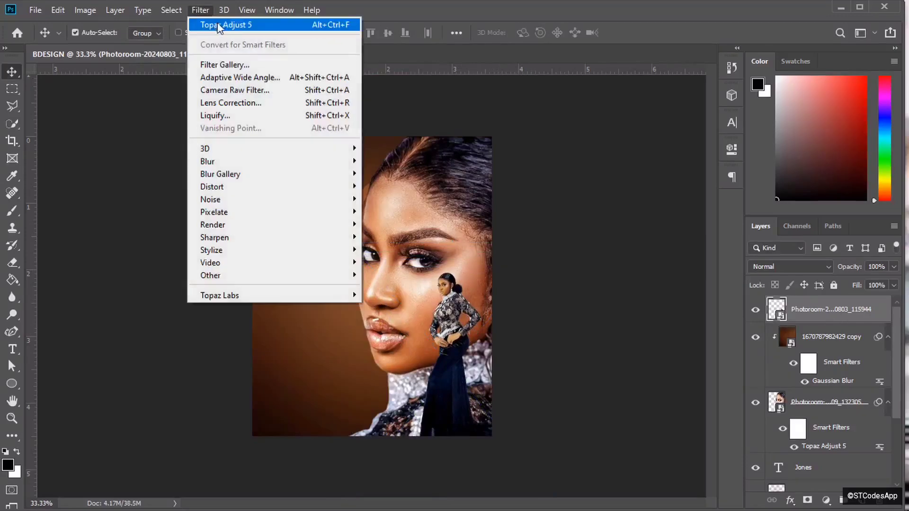
click(219, 26)
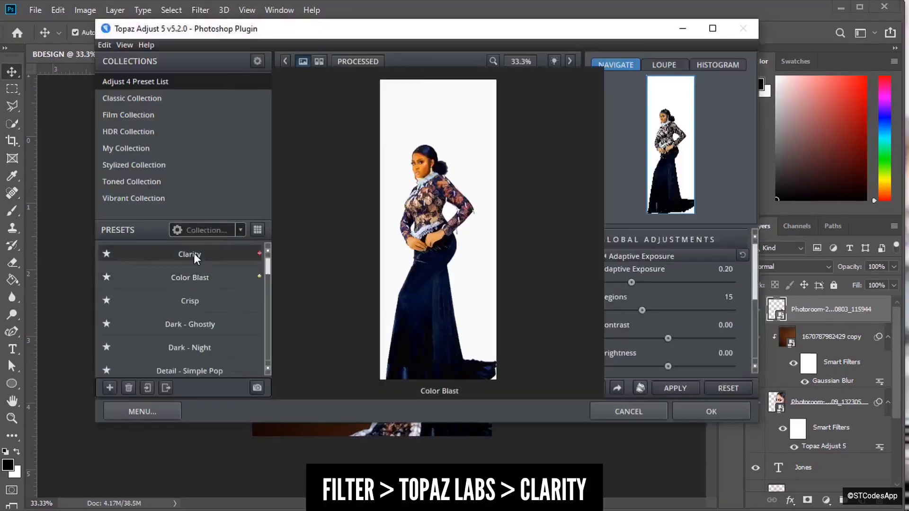
click(194, 253)
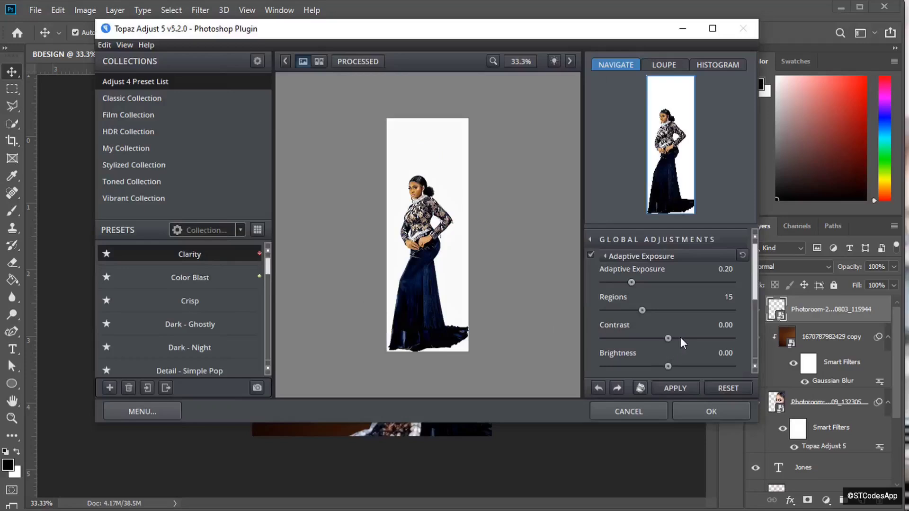
click(675, 367)
drag(674, 365, 680, 366)
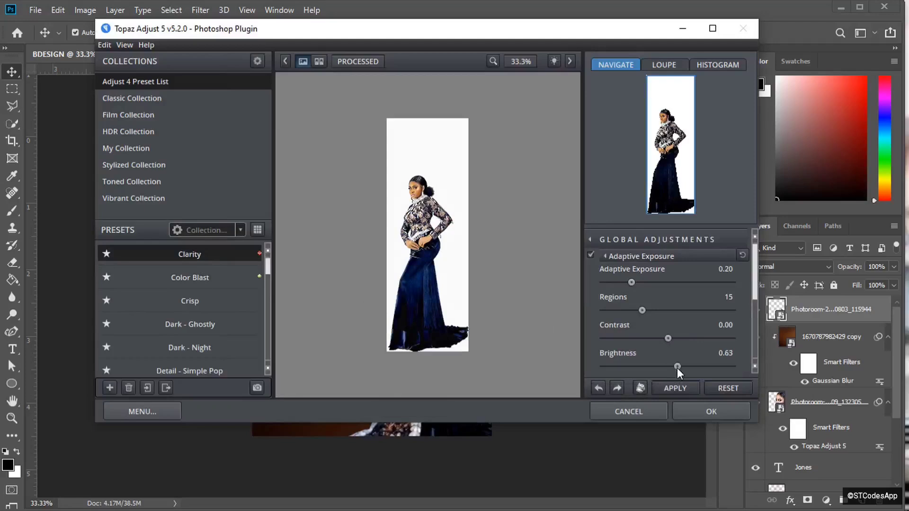
drag(669, 338, 675, 338)
click(699, 416)
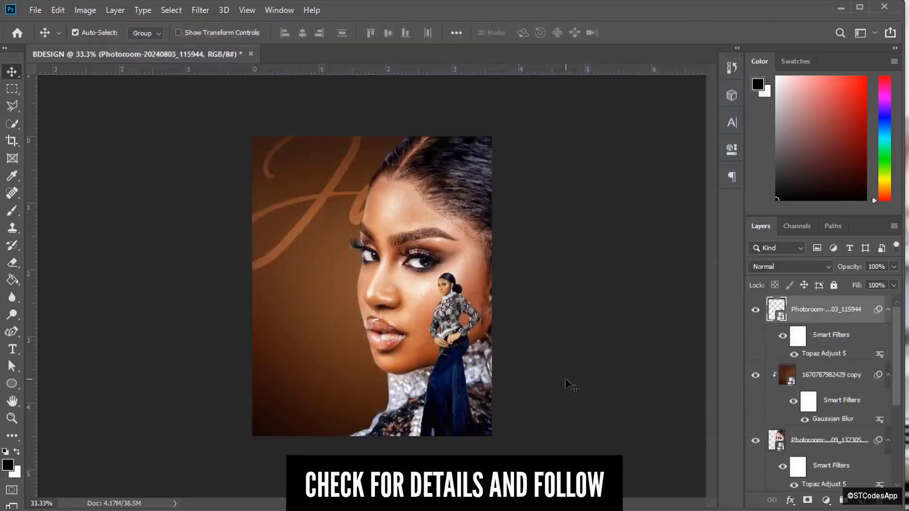
- Duplicate the blurred brown copy layer and clip it above the figure in Soft Light at 30%
key(ctrl)
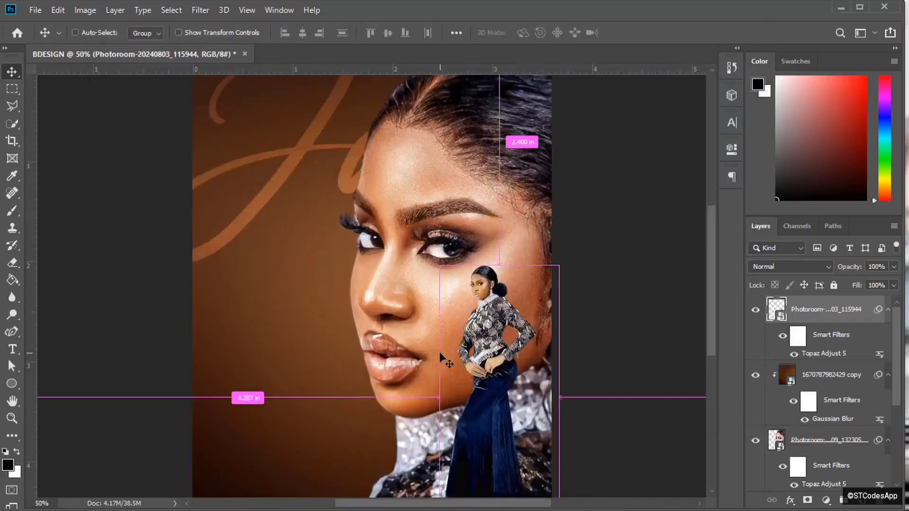
key(ctrl+minus)
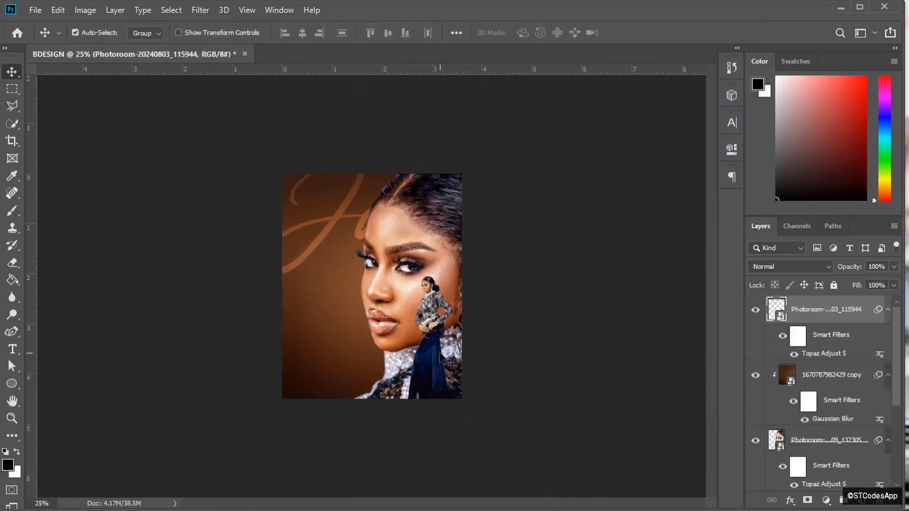
key(ctrl+plus)
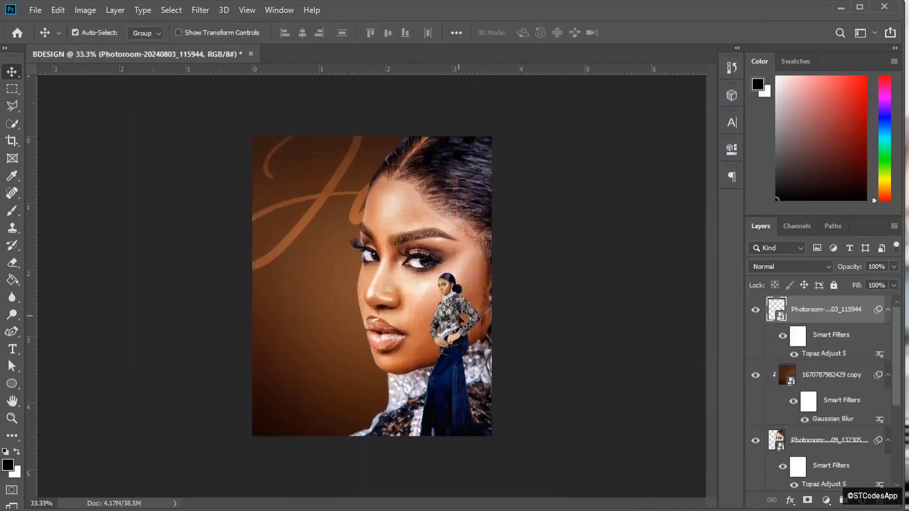
click(845, 376)
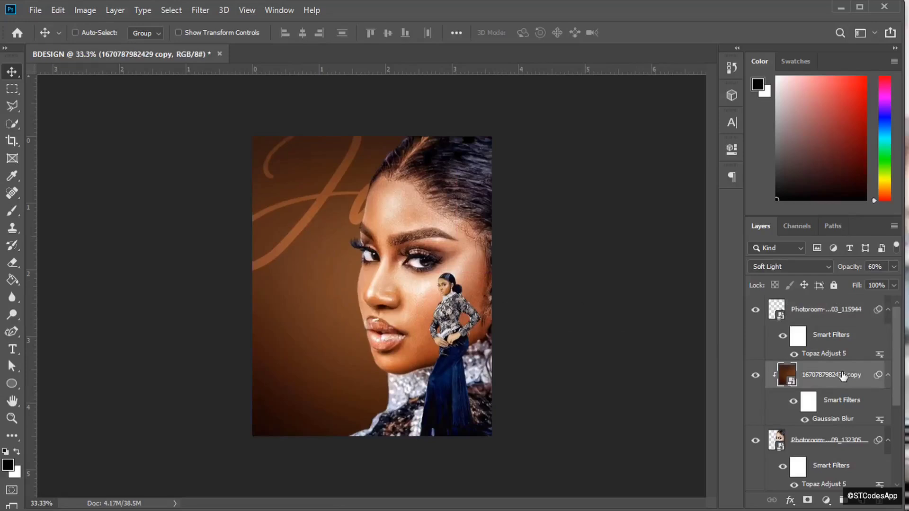
key(ctrl+j)
drag(843, 376, 830, 300)
right_click(815, 310)
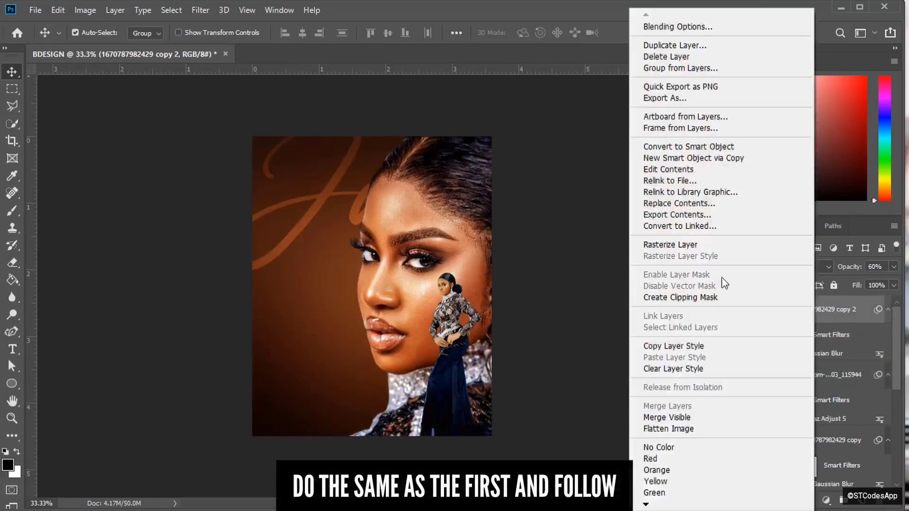
click(687, 298)
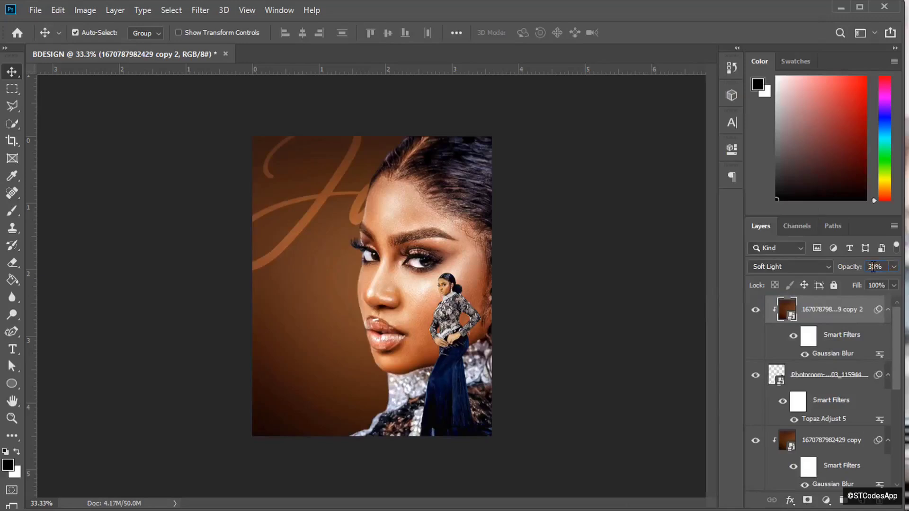
key(ctrl+plus)
key(ctrl+plus)
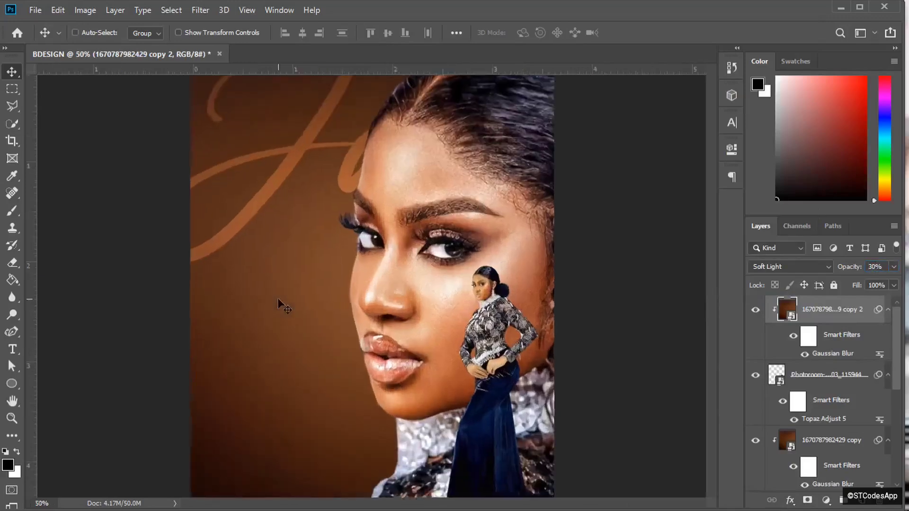
key(ctrl+minus)
key(ctrl+minus)
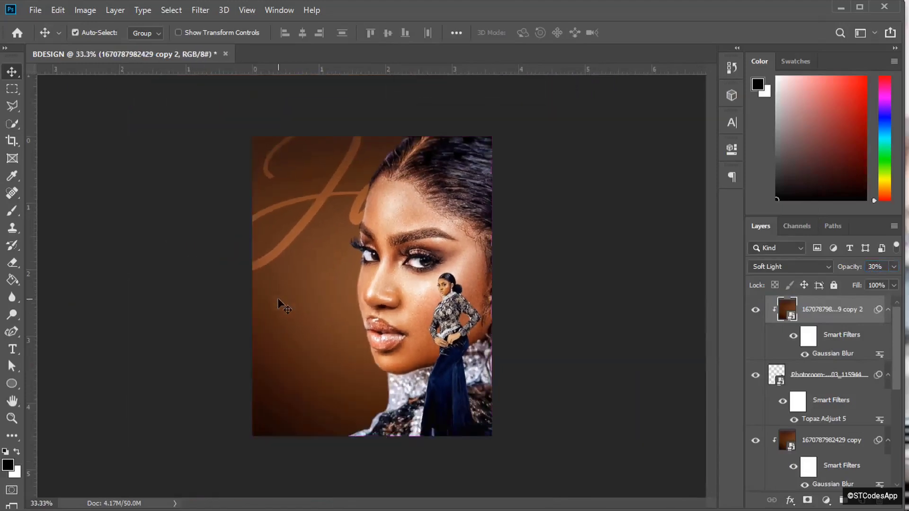
- Compare close and whole-poster views of the face, then switch to the Horizontal Type tool
key(ctrl+plus)
key(ctrl+plus)
key(ctrl+plus)
key(ctrl+plus)
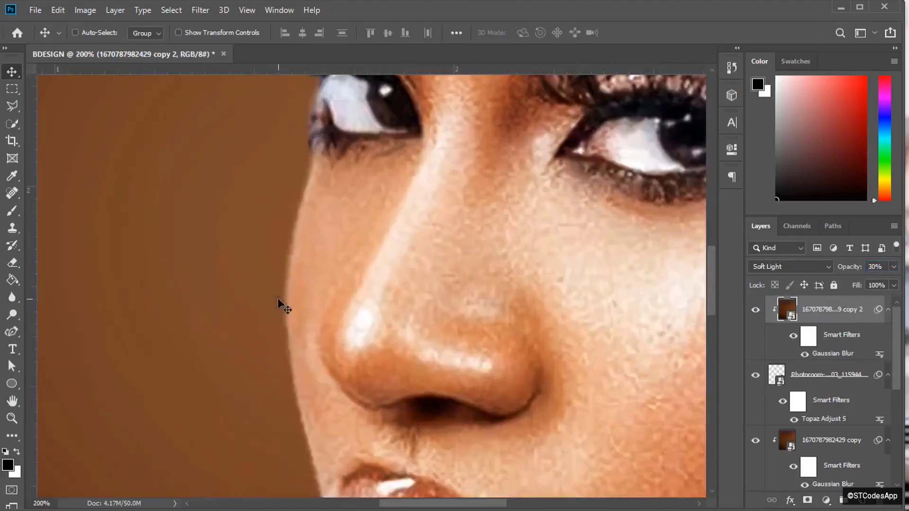
key(ctrl+minus)
key(ctrl+minus)
key(ctrl+plus)
key(ctrl+minus)
key(ctrl+minus)
key(ctrl+minus)
key(ctrl+minus)
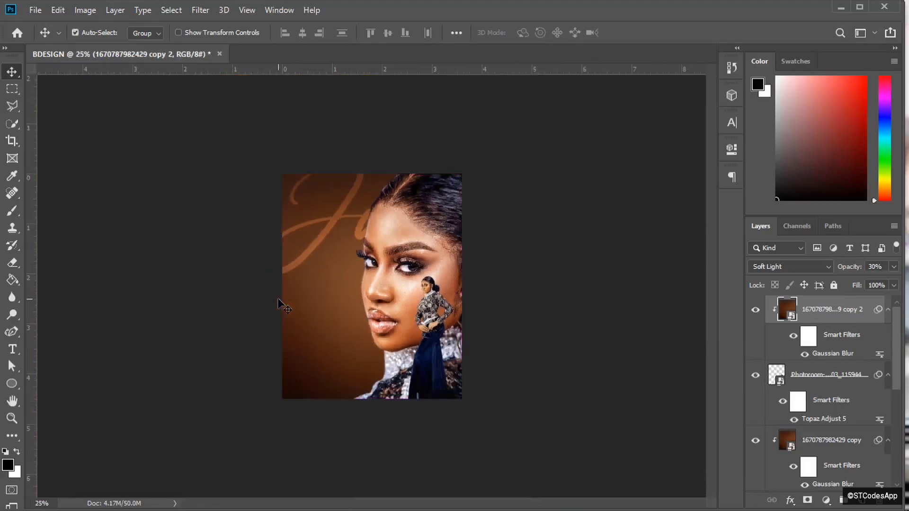
key(ctrl+plus)
key(ctrl+plus)
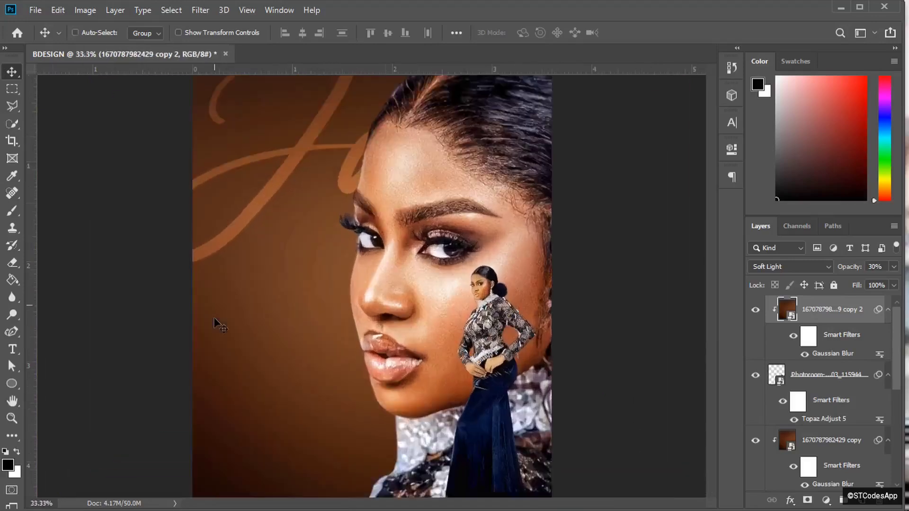
key(ctrl+minus)
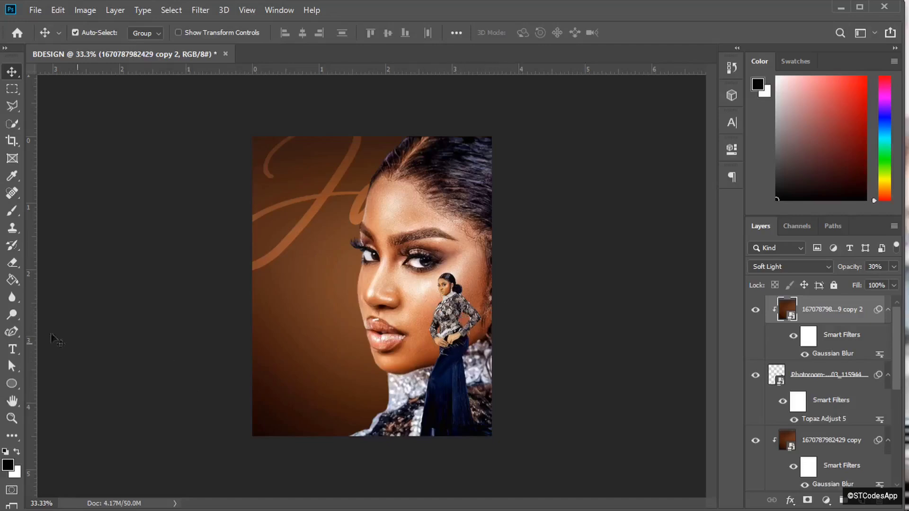
click(13, 349)
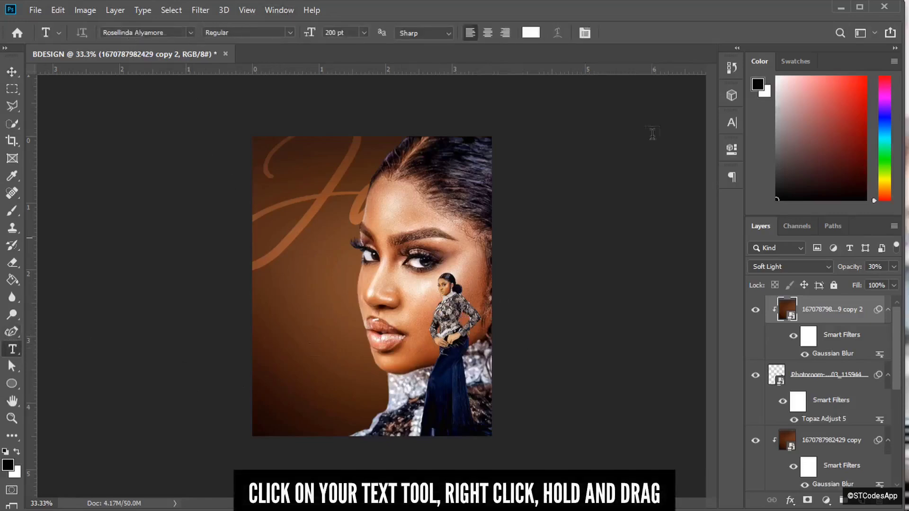
- Open BD.txt in Notepad, copy the full birthday message, and return to the Photoshop poster
key(alt+Tab)
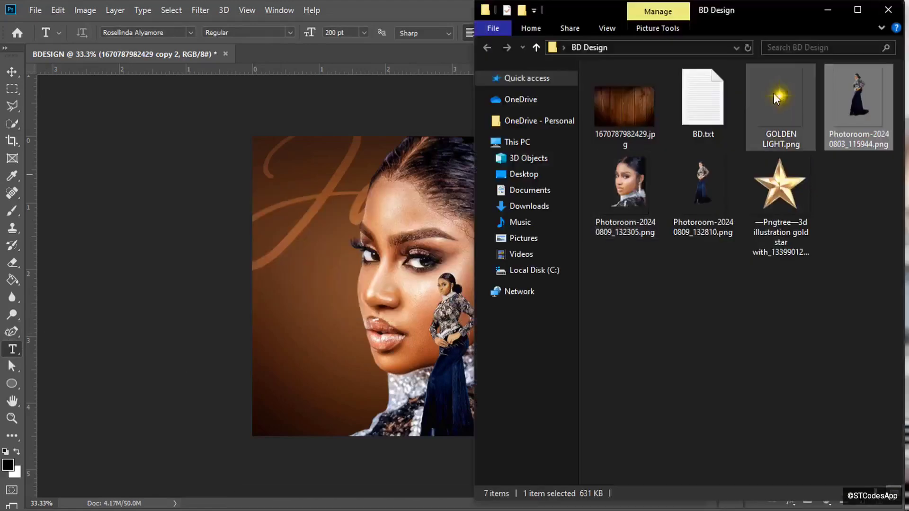
click(711, 103)
double_click(711, 103)
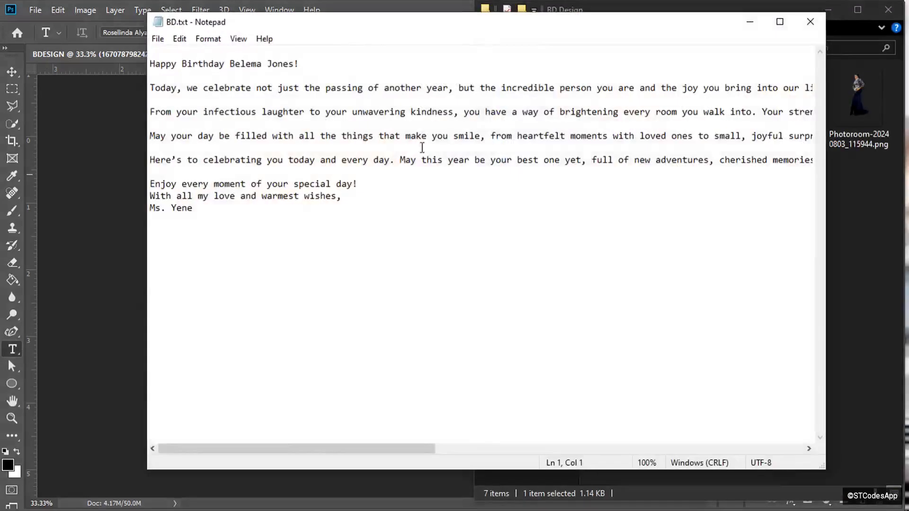
drag(202, 211, 110, 2)
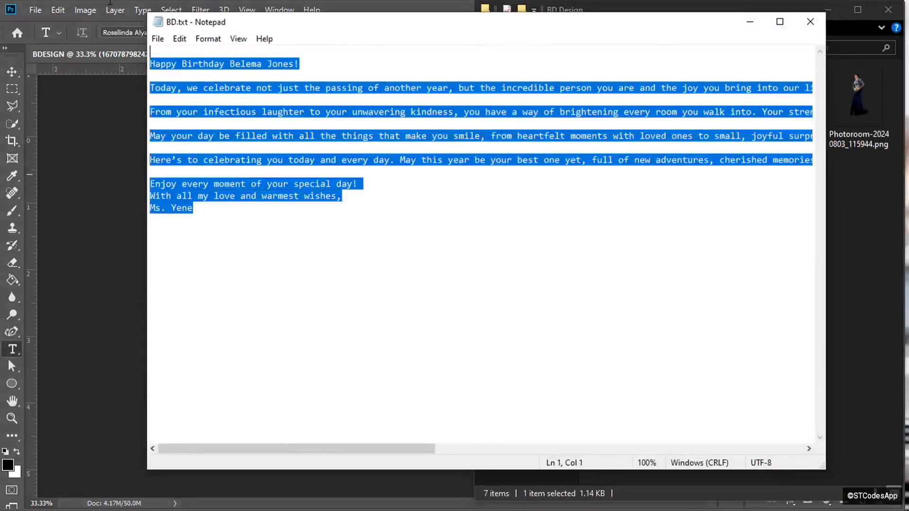
click(752, 23)
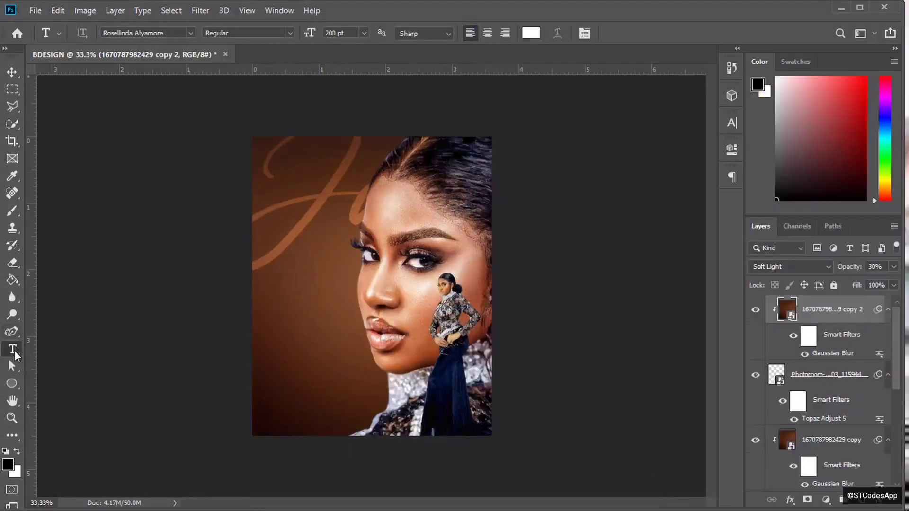
right_click(13, 350)
- Paste the birthday message into a paragraph text box drawn at the poster's lower left
click(268, 301)
drag(267, 298, 353, 411)
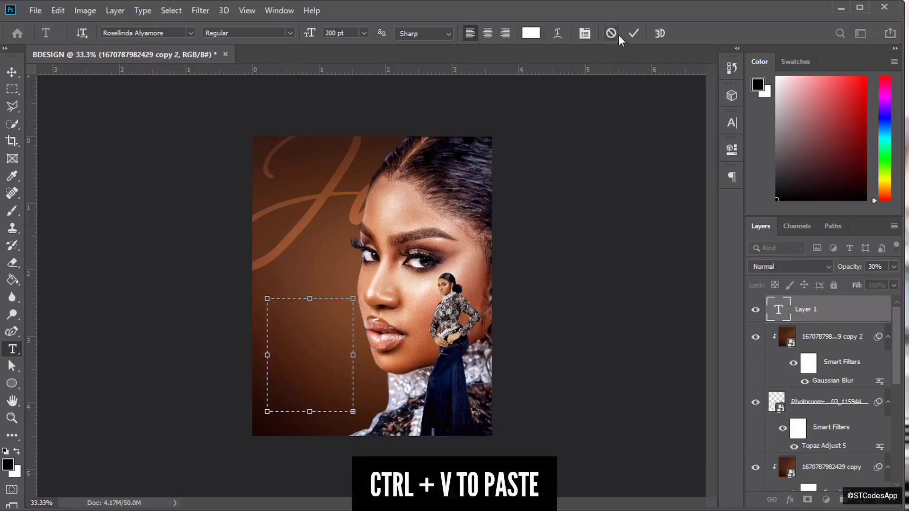
key(ctrl+v)
click(634, 33)
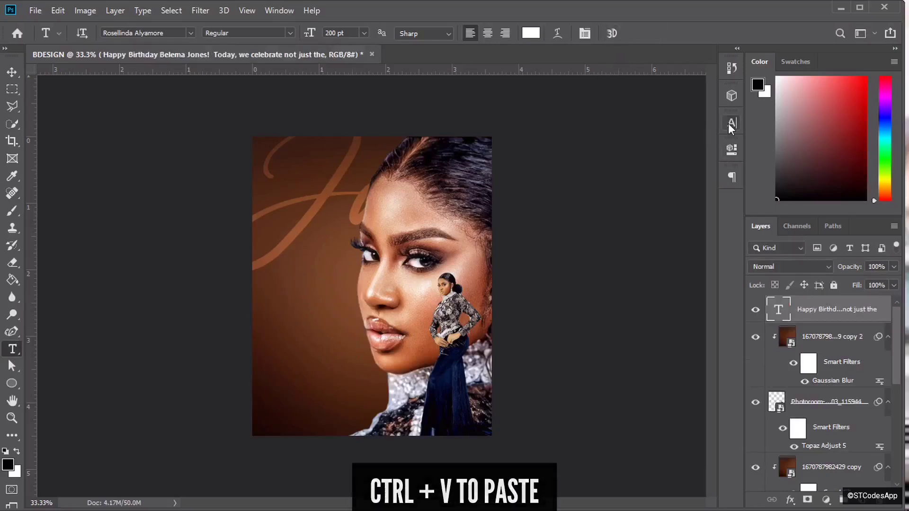
- Set the message text size to 20 pt in the Character panel
click(731, 124)
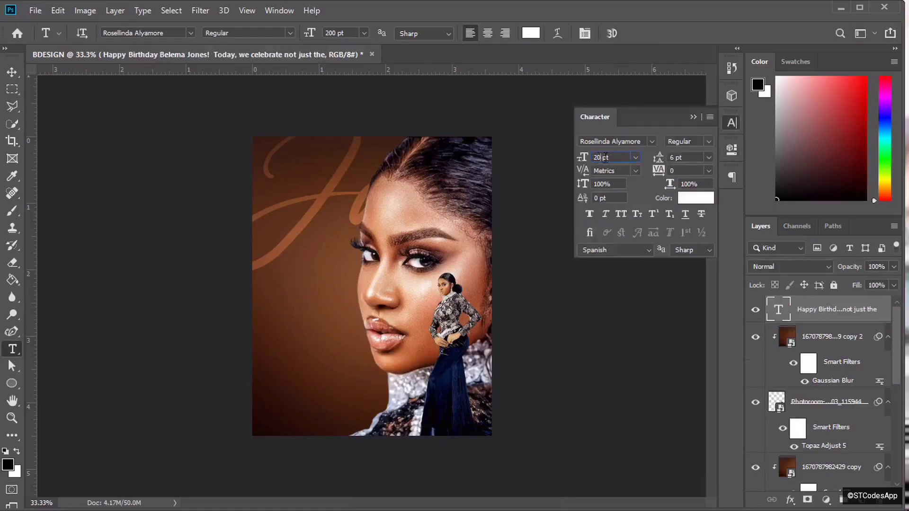
key(BackSpace)
key(BackSpace)
text(20)
key(Return)
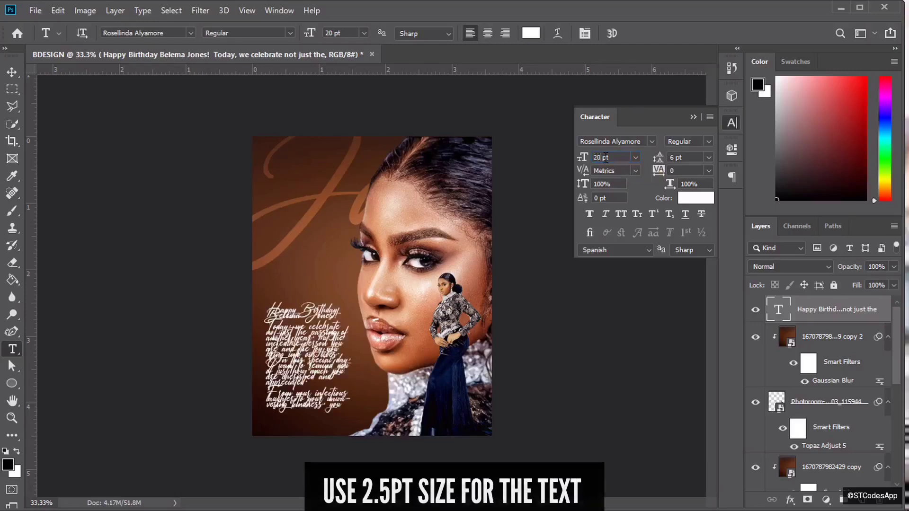
click(652, 141)
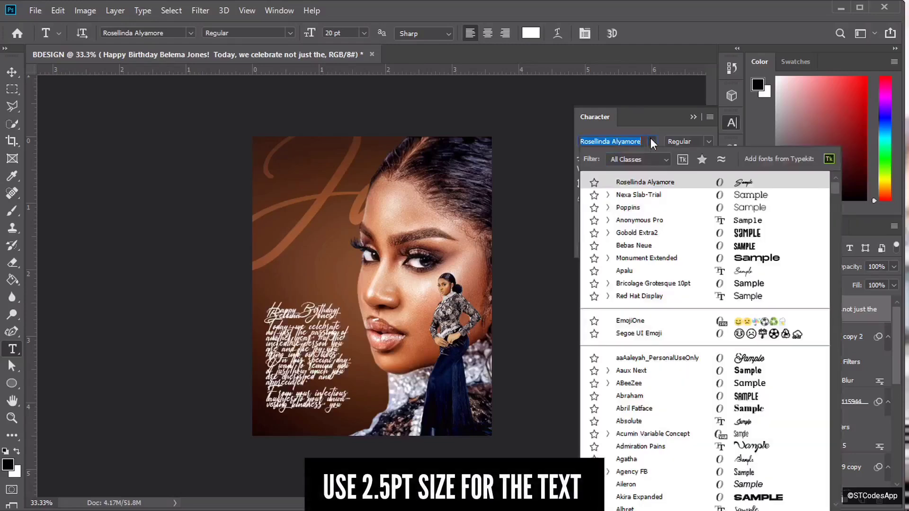
- Set the birthday message in Nexa Slab-Trial, then check the small 2.5 pt text up close
click(652, 141)
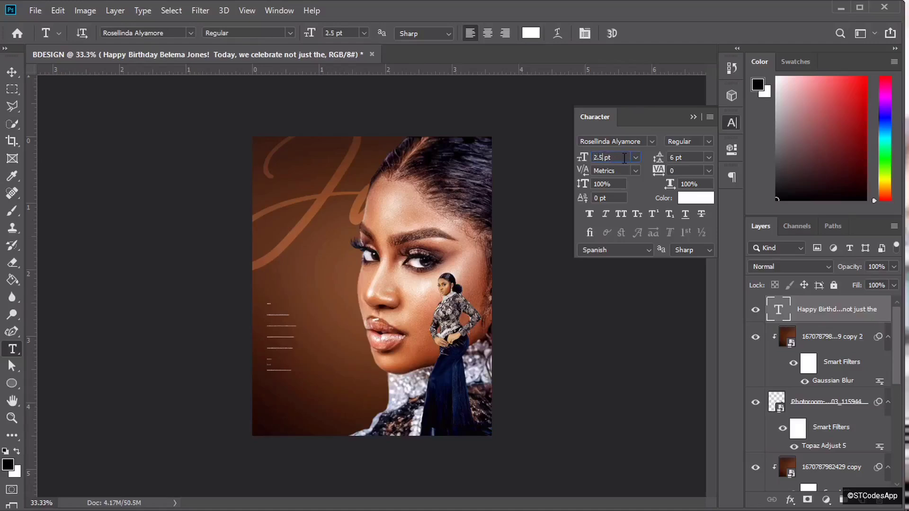
click(652, 141)
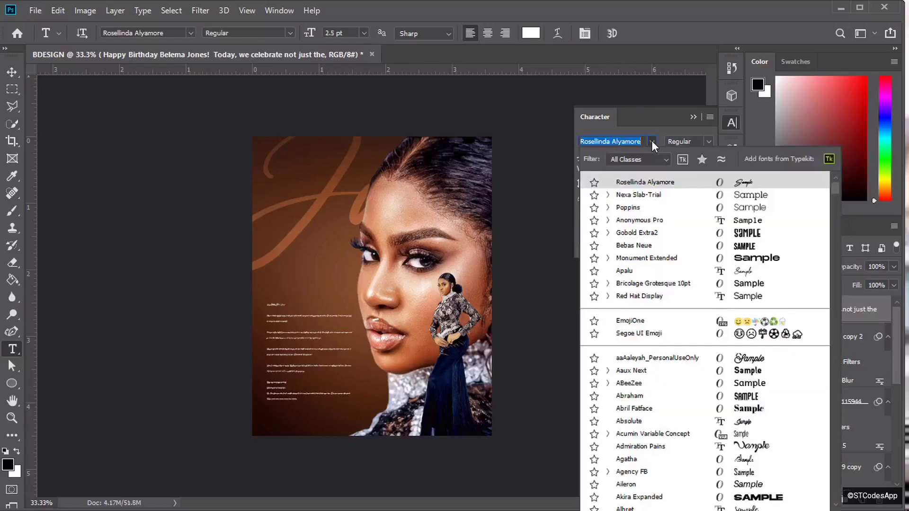
click(644, 194)
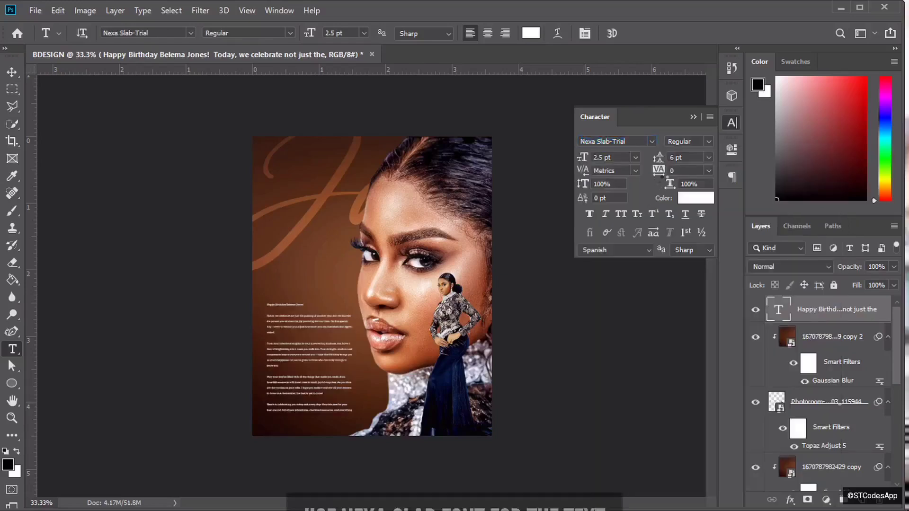
key(ctrl+1)
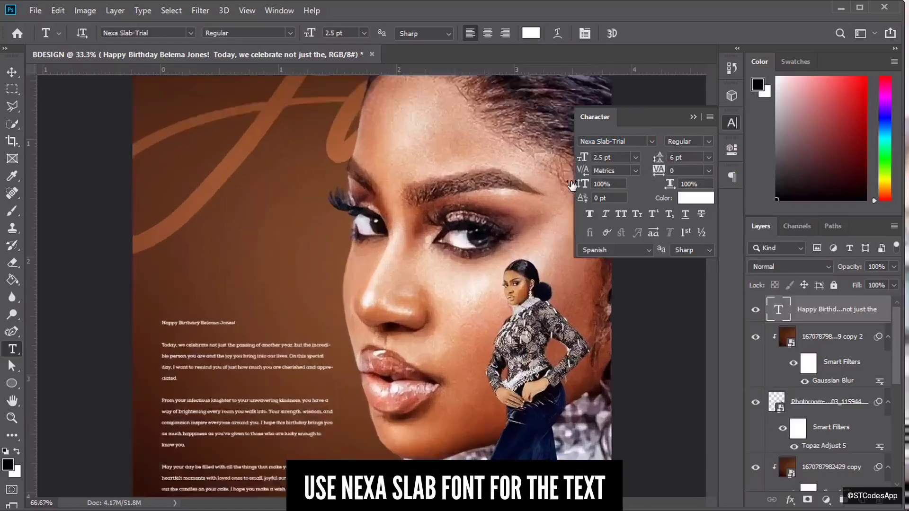
key(ctrl+minus)
key(ctrl+minus)
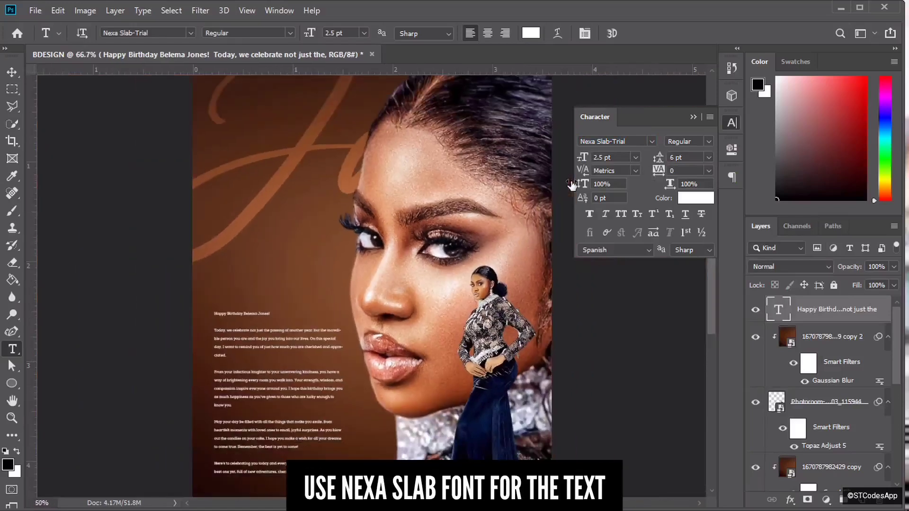
key(ctrl+plus)
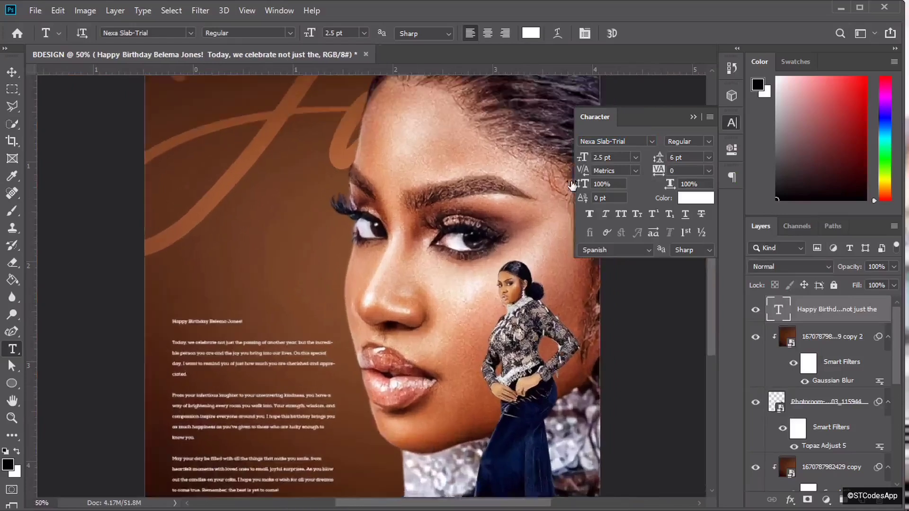
key(ctrl+minus)
key(ctrl+plus)
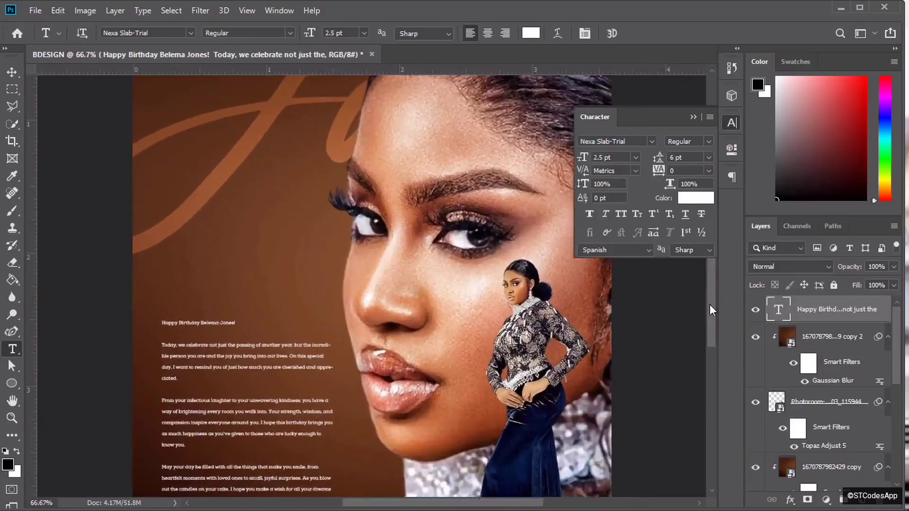
drag(710, 305, 709, 356)
key(ctrl+minus)
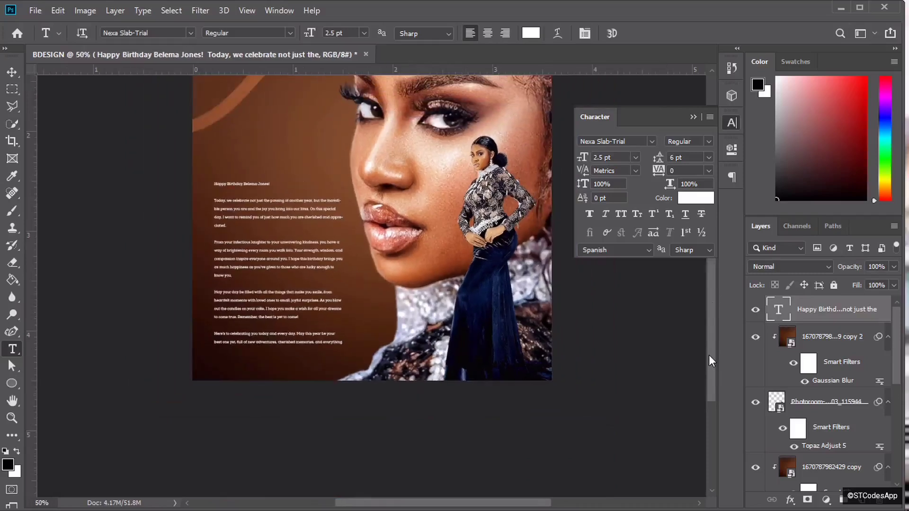
scroll(709, 356, down, 2)
key(ctrl+minus)
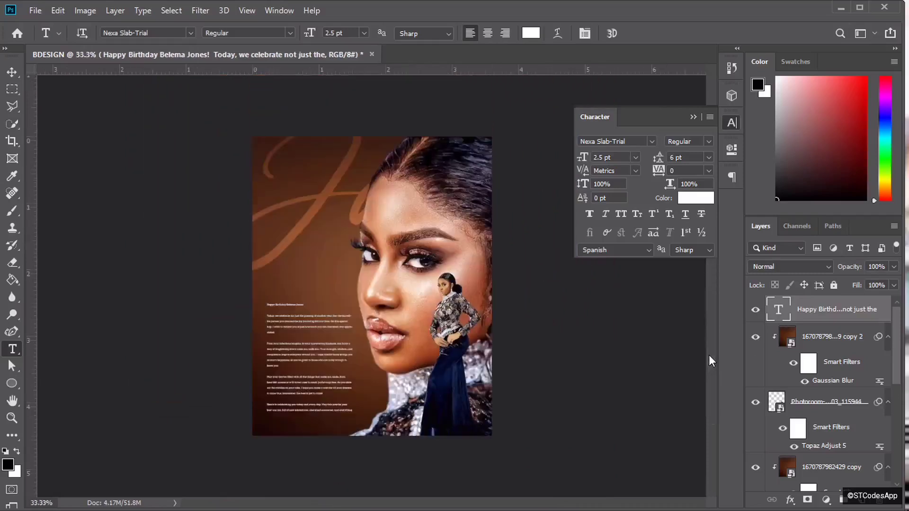
- Move the message block up and stretch its text box taller and about 1.44 in wide
key(v)
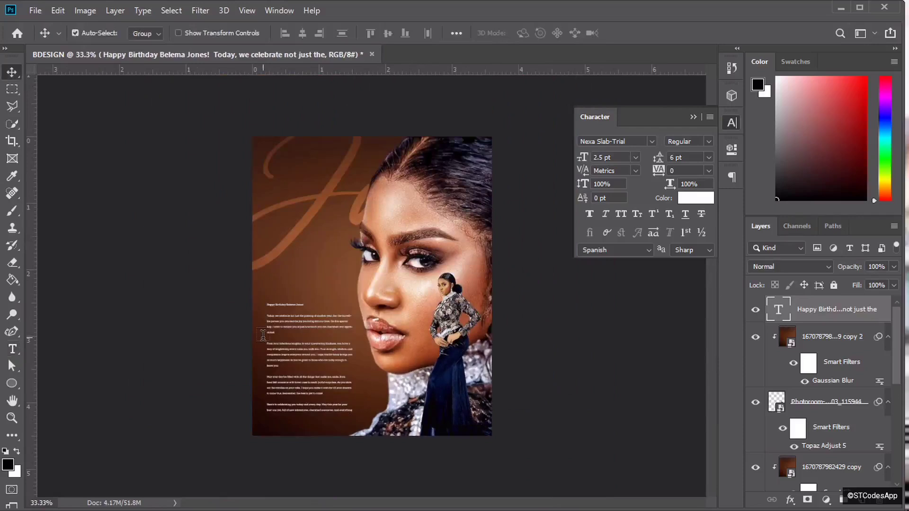
drag(305, 352, 307, 263)
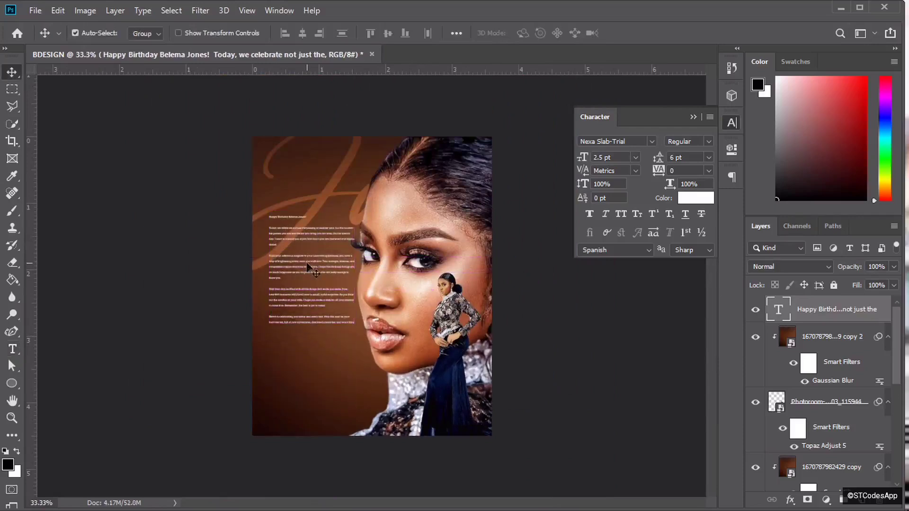
click(12, 349)
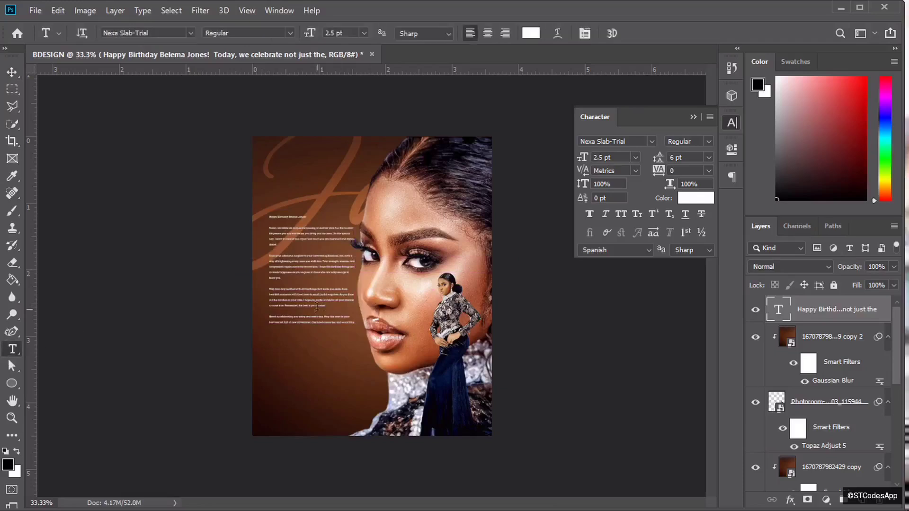
click(313, 326)
drag(313, 325, 310, 412)
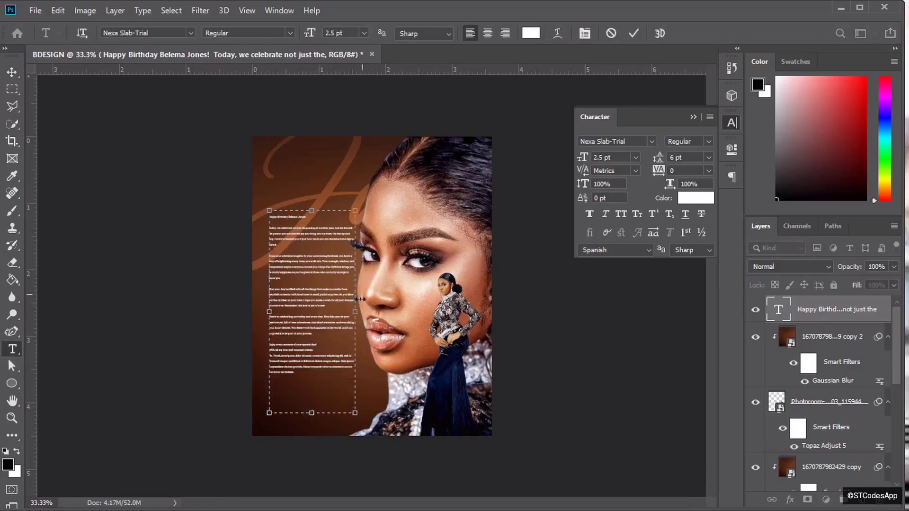
drag(355, 316, 370, 316)
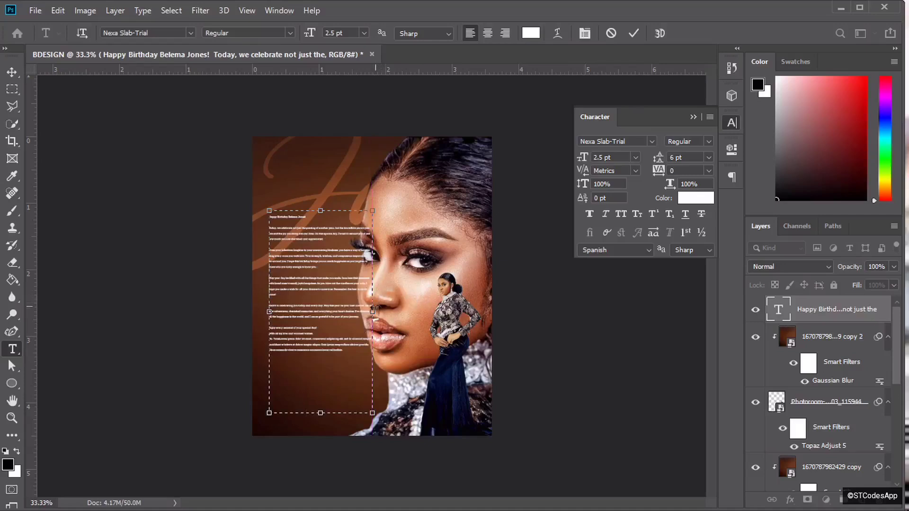
drag(374, 317, 365, 317)
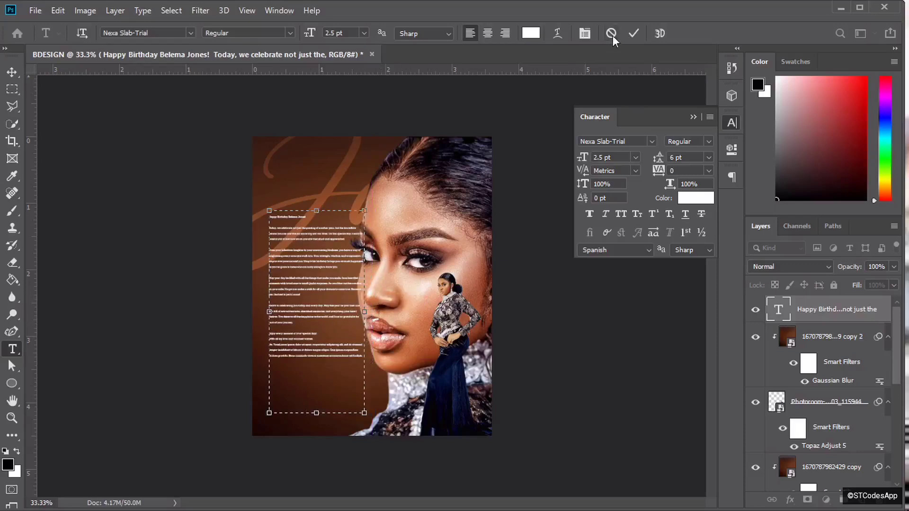
click(631, 31)
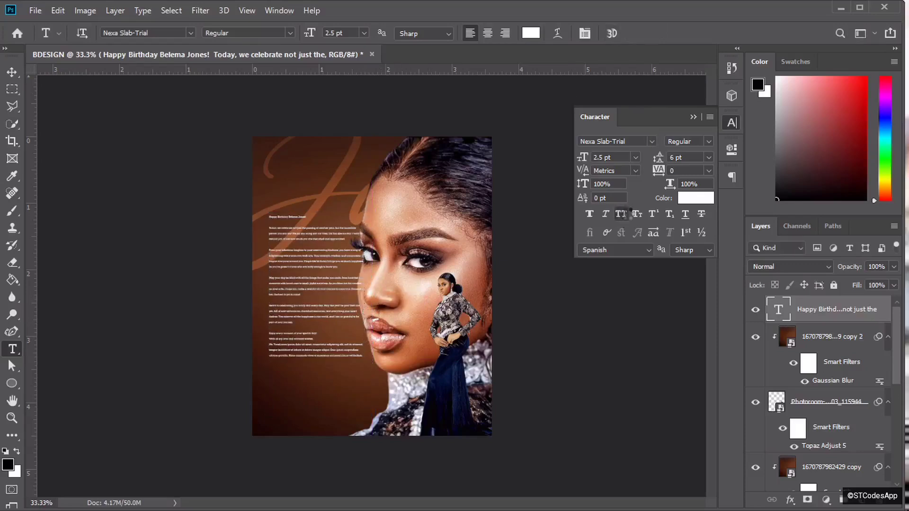
- Set the whole birthday message in all capitals and zoom to 100% to read it
click(623, 214)
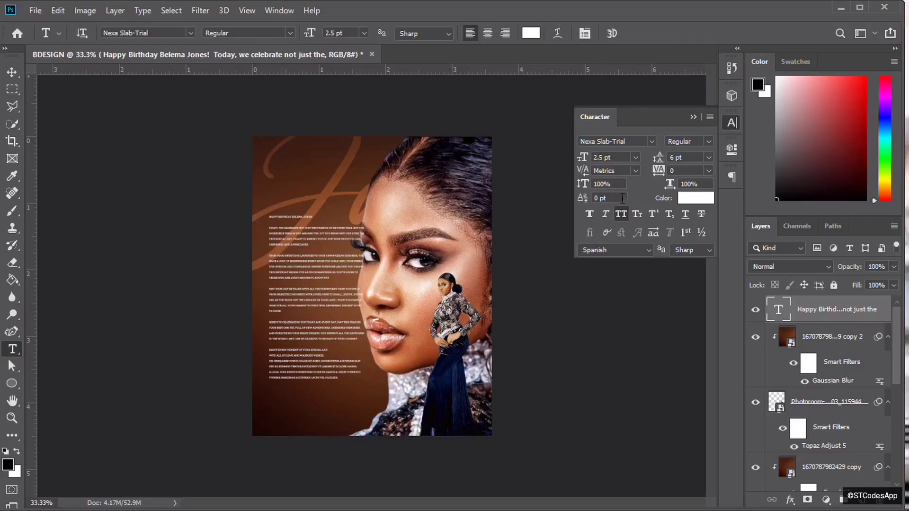
key(ctrl+plus)
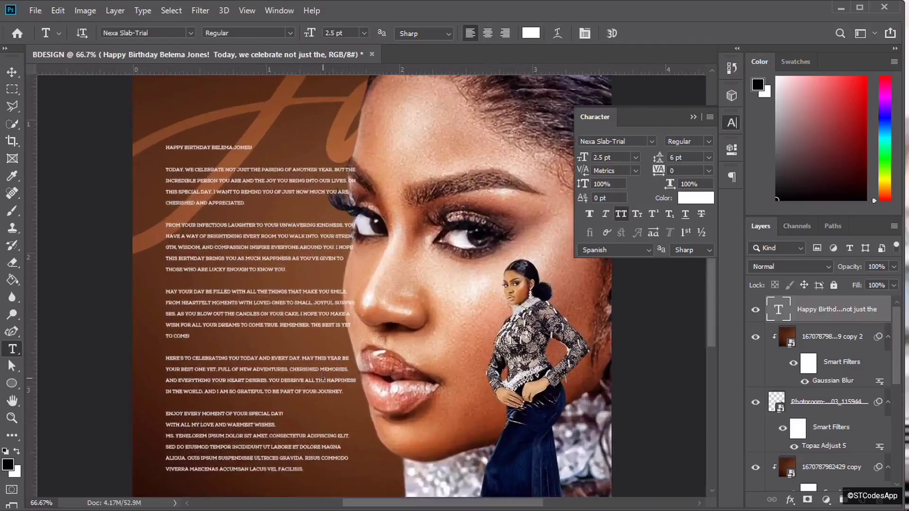
key(ctrl+minus)
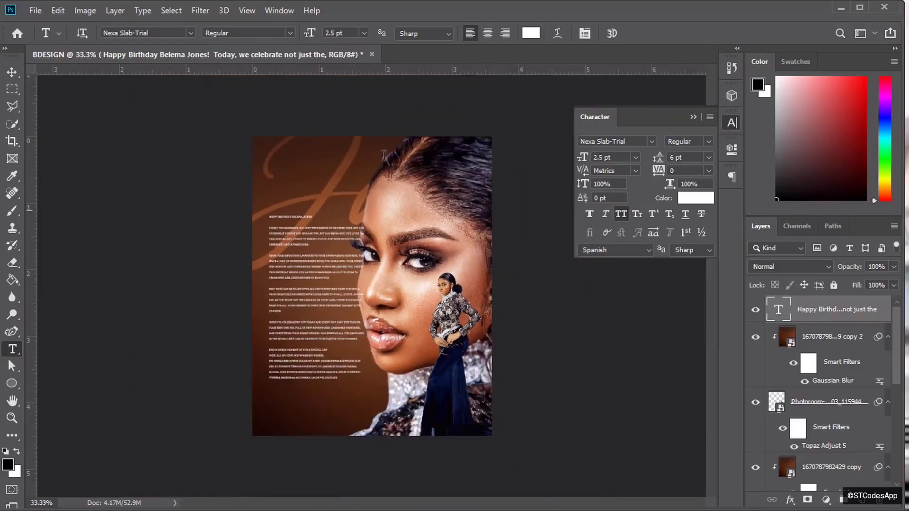
key(v)
key(ctrl+plus)
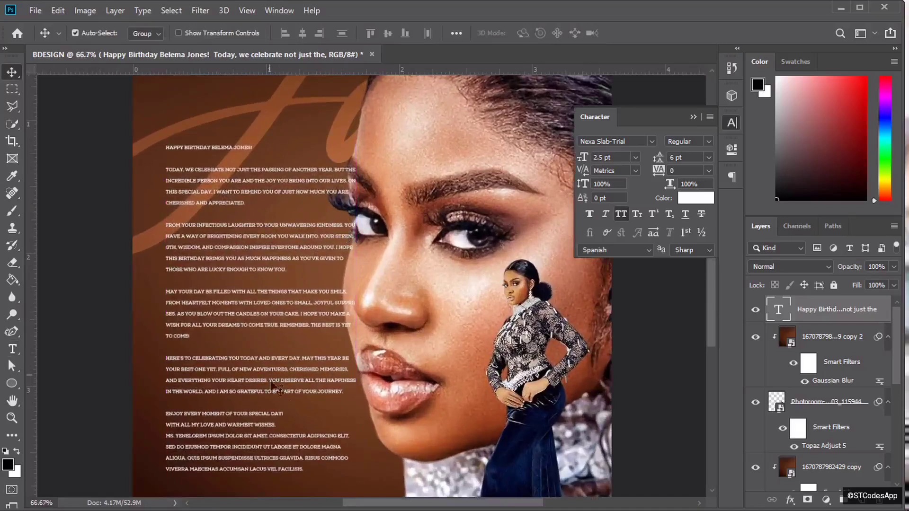
key(ctrl+plus)
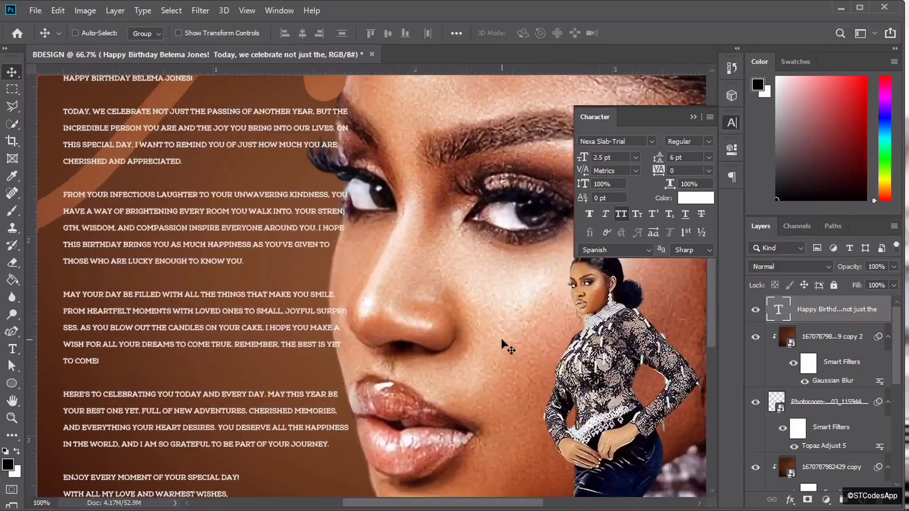
scroll(713, 315, down, 5)
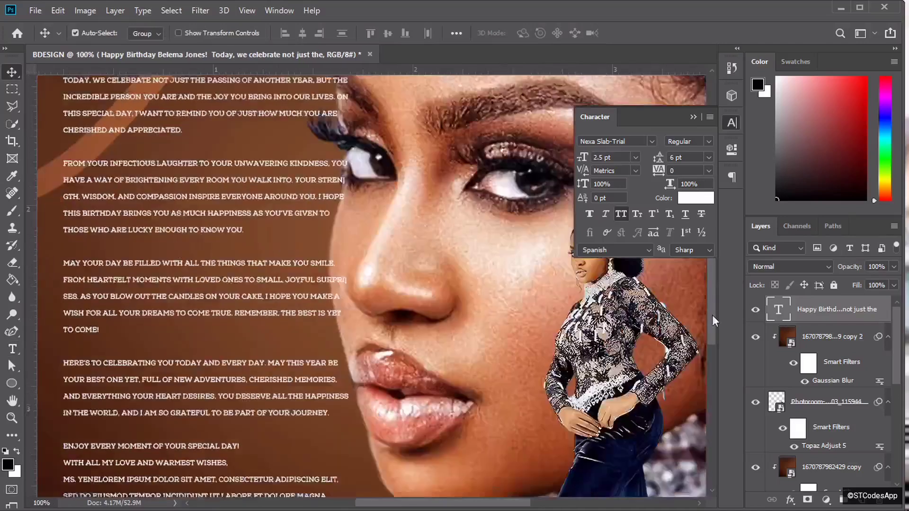
- Delete the trailing lorem ipsum filler after the sign-off line and commit the edit
click(11, 353)
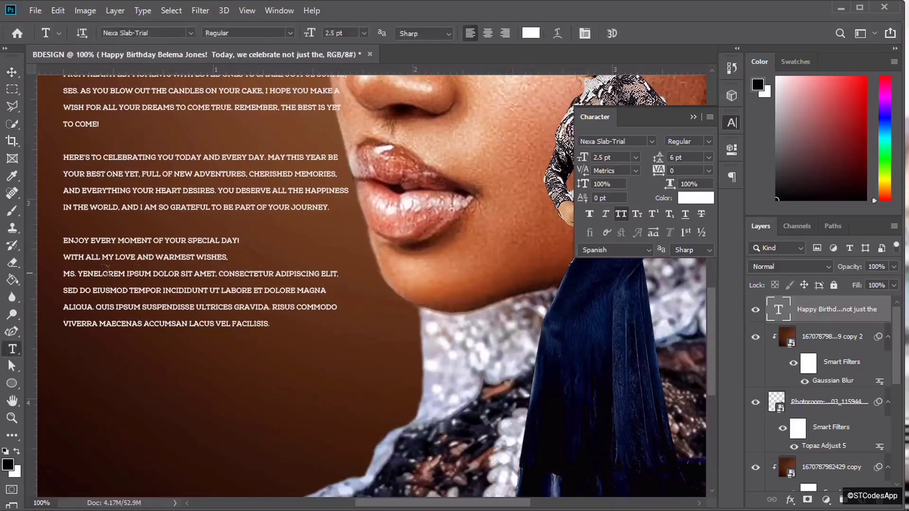
click(102, 274)
drag(102, 274, 314, 350)
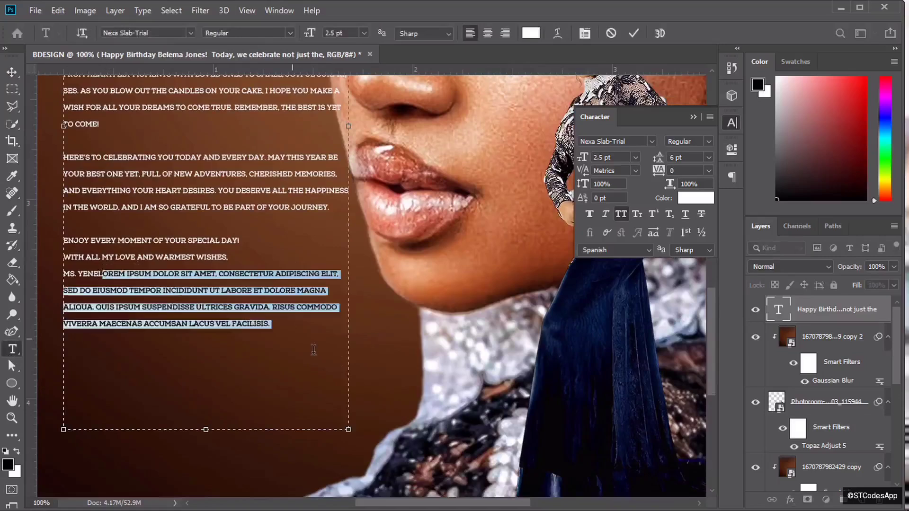
key(BackSpace)
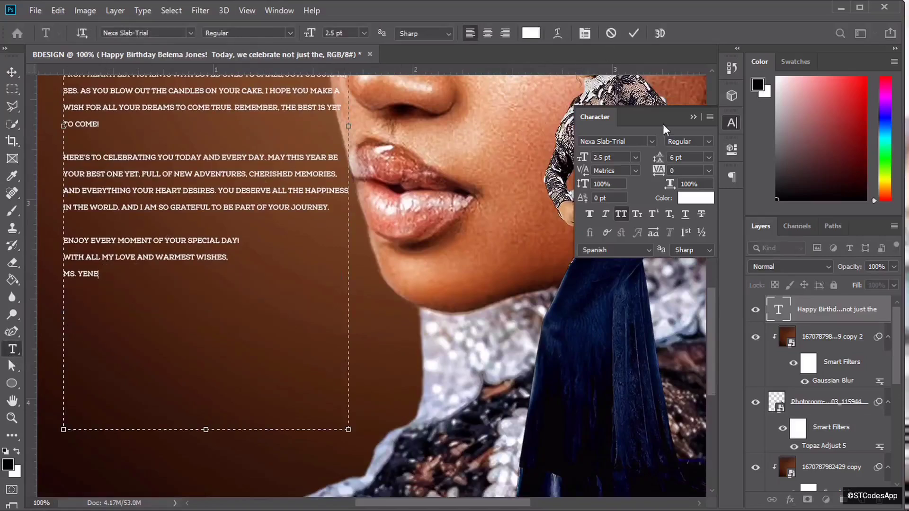
click(635, 34)
key(ctrl+minus)
key(ctrl+minus)
key(ctrl+minus)
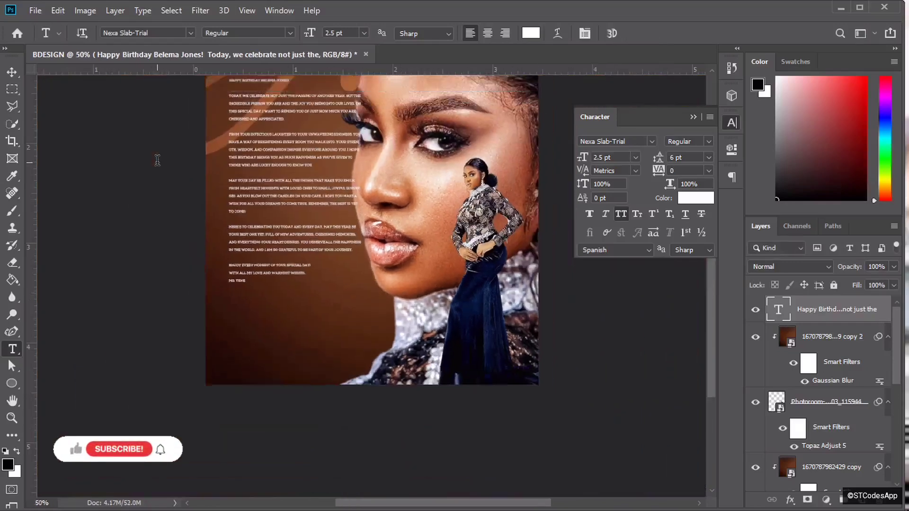
- Nudge the birthday message block slightly up and to the right
key(v)
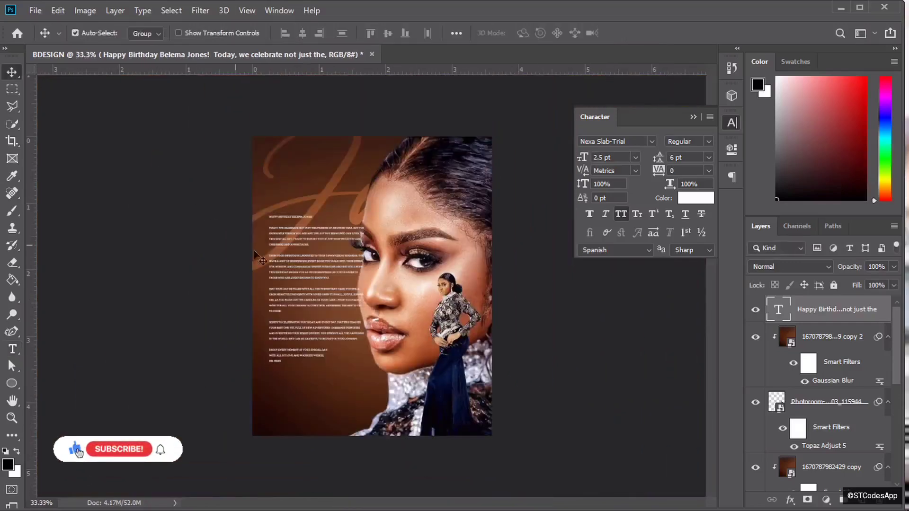
mouse_move(314, 264)
mouse_down()
mouse_move(317, 247)
mouse_move(320, 257)
mouse_up()
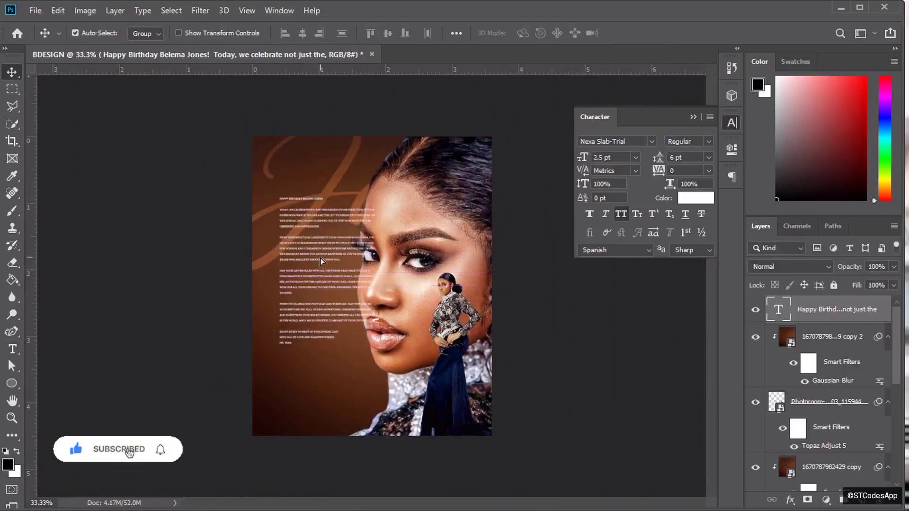
key(ctrl+plus)
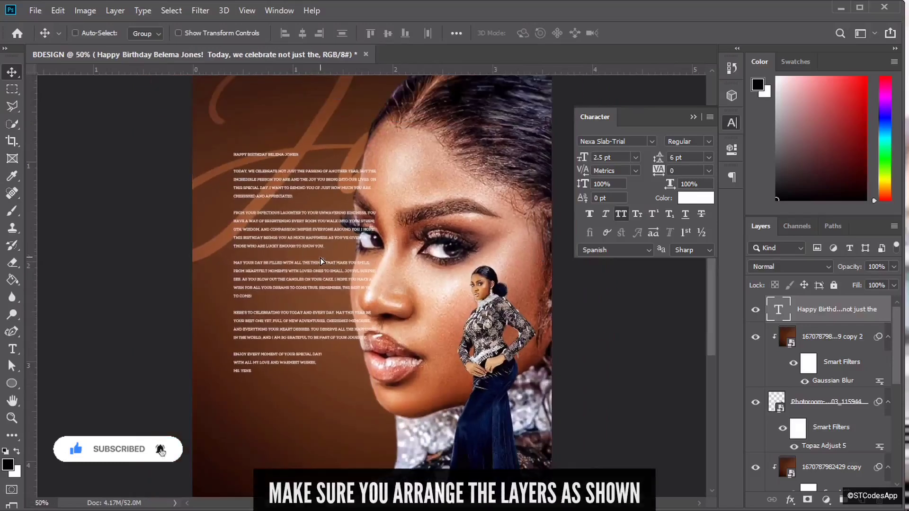
key(ctrl+minus)
key(ctrl+plus)
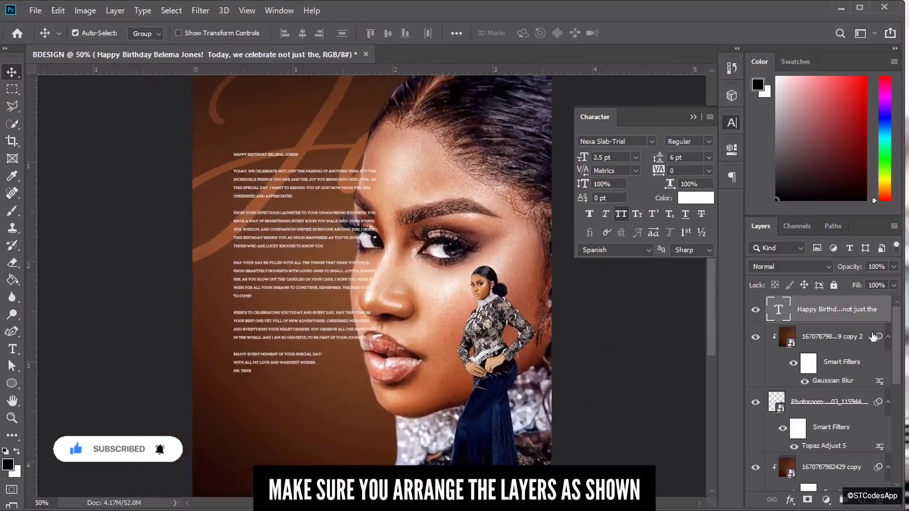
- Move the message layer beneath the portrait layers, then bring up the BD Design folder
drag(847, 313, 868, 460)
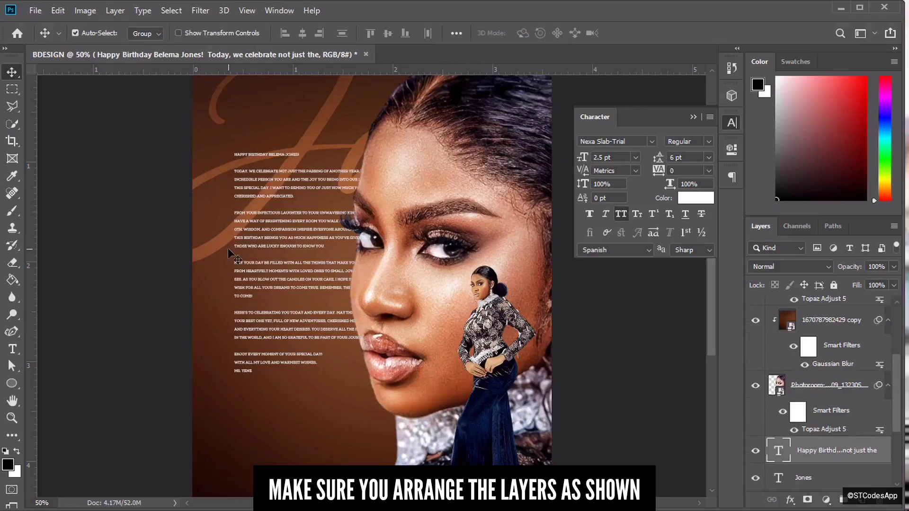
key(ctrl+minus)
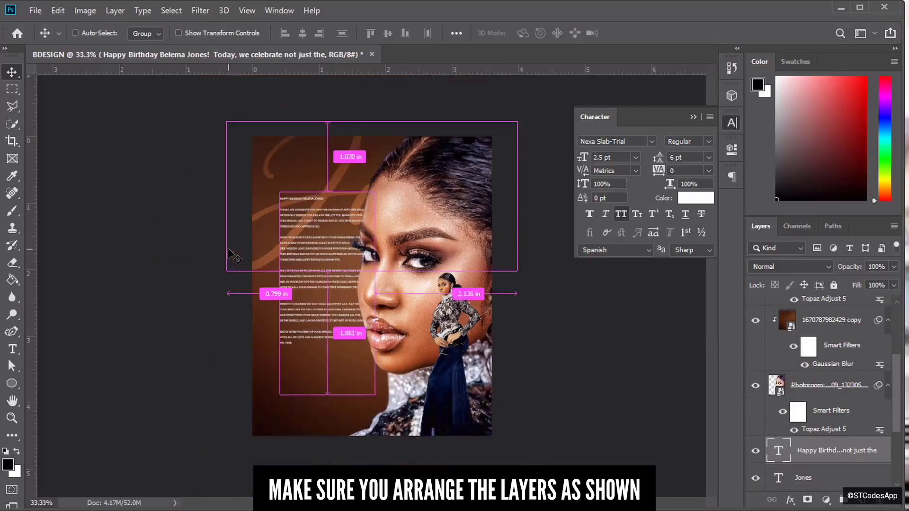
key(ctrl+minus)
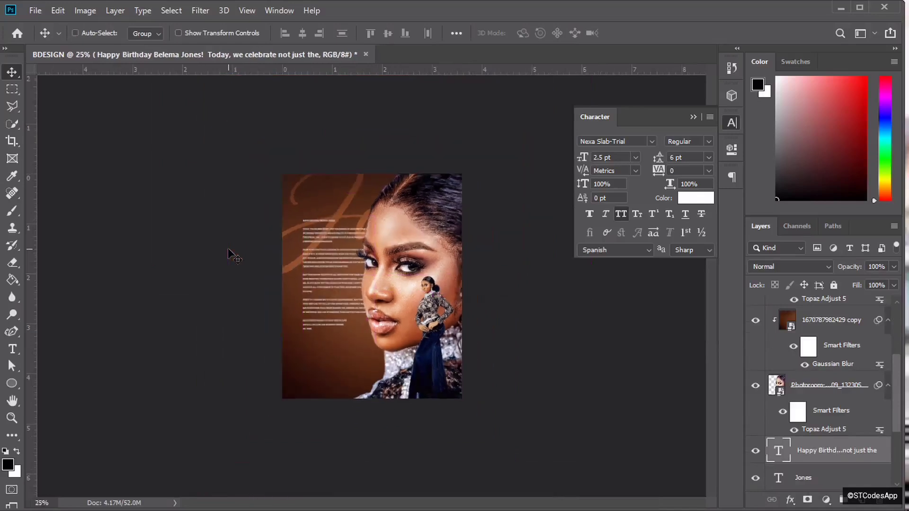
key(ctrl+plus)
key(ctrl+plus)
key(ctrl+minus)
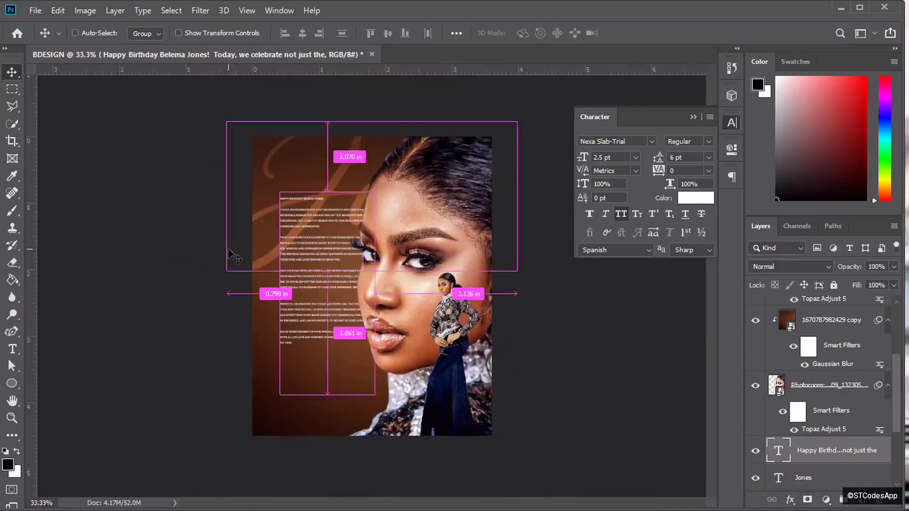
key(ctrl+plus)
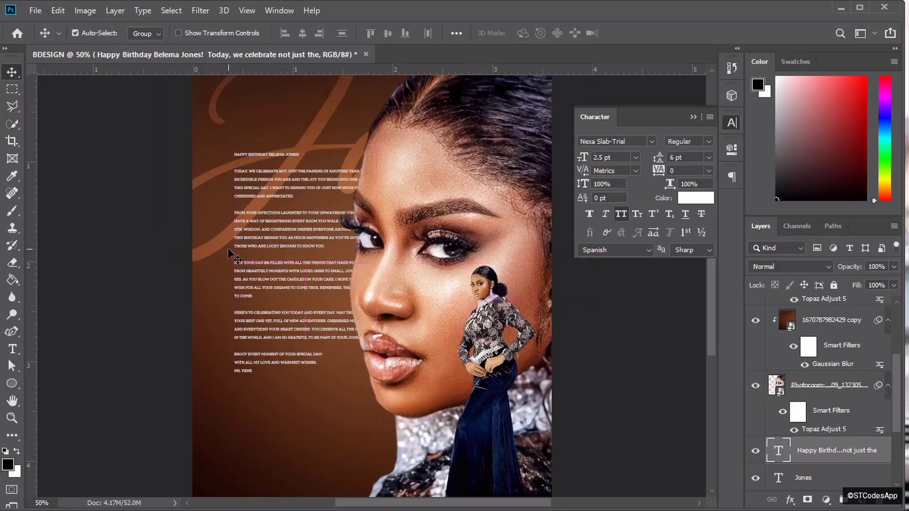
key(ctrl+minus)
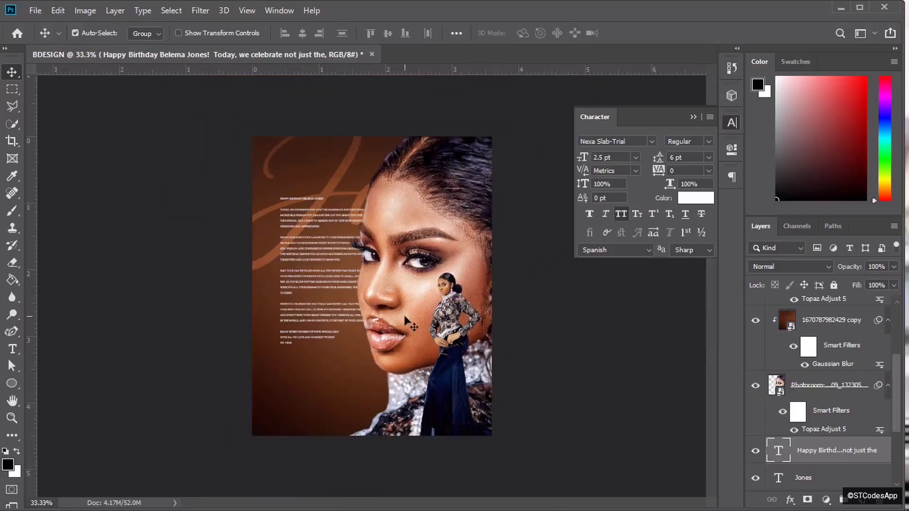
key(alt+Tab)
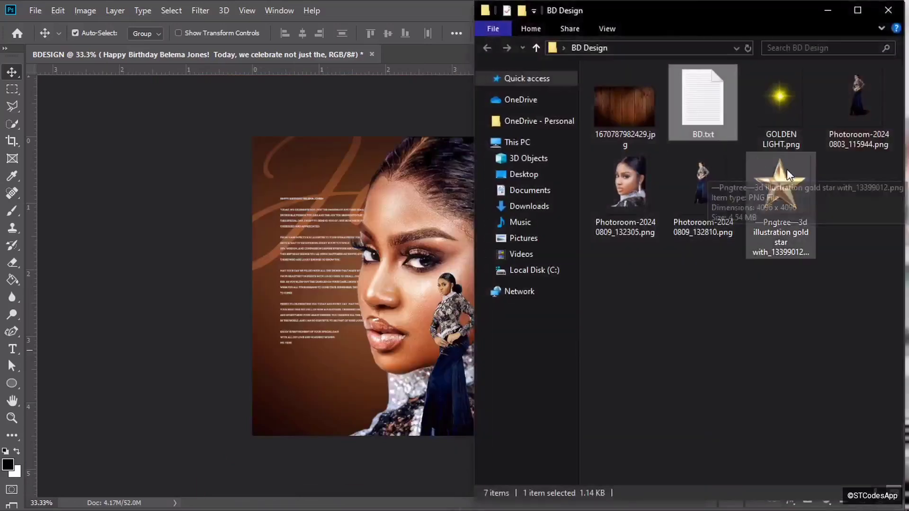
- Place the gold star PNG, shrunk to 3.20% and rotated 34.56°, in the poster's top-left corner
click(797, 199)
drag(791, 182, 349, 168)
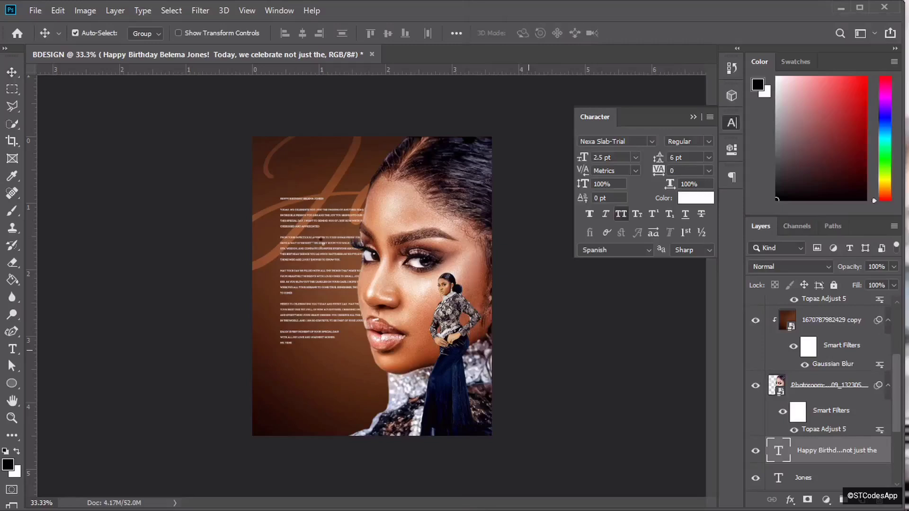
drag(523, 415, 474, 434)
drag(295, 201, 264, 182)
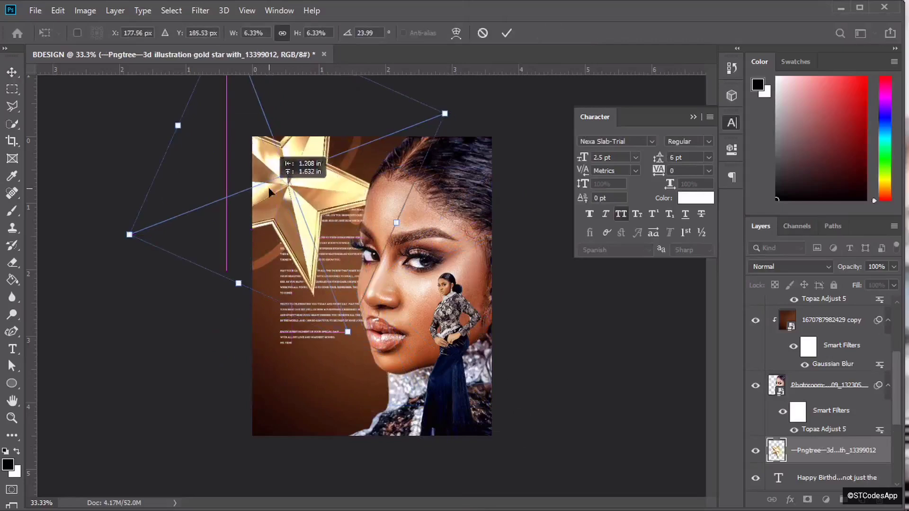
drag(346, 330, 273, 191)
drag(381, 109, 354, 127)
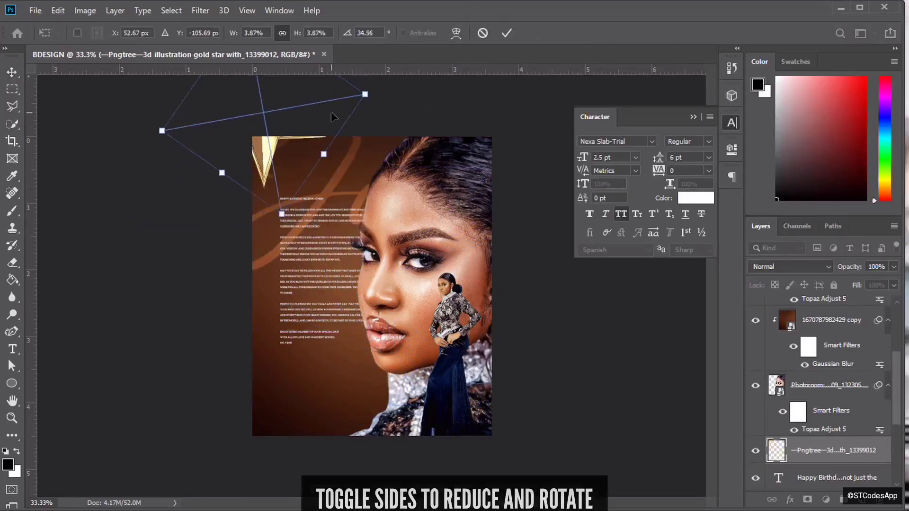
drag(282, 214, 269, 177)
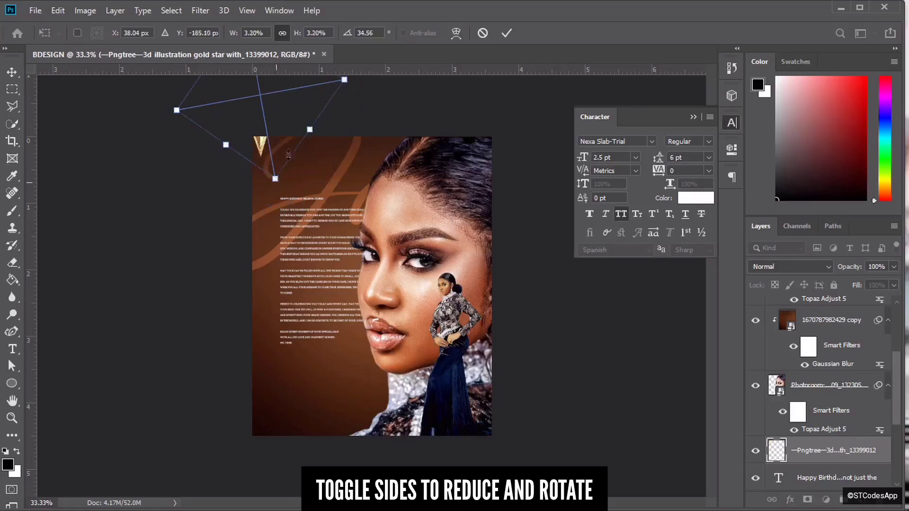
mouse_move(268, 142)
mouse_down()
mouse_move(286, 154)
mouse_move(272, 138)
mouse_up()
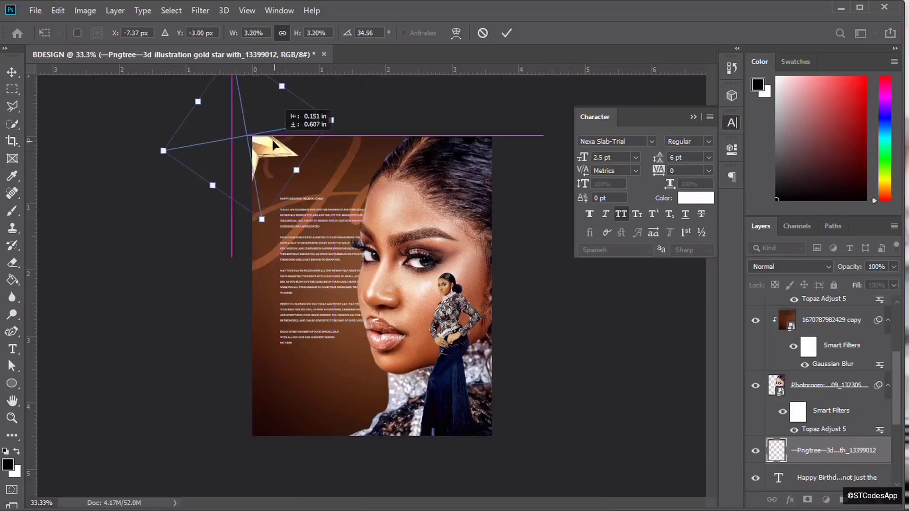
click(506, 33)
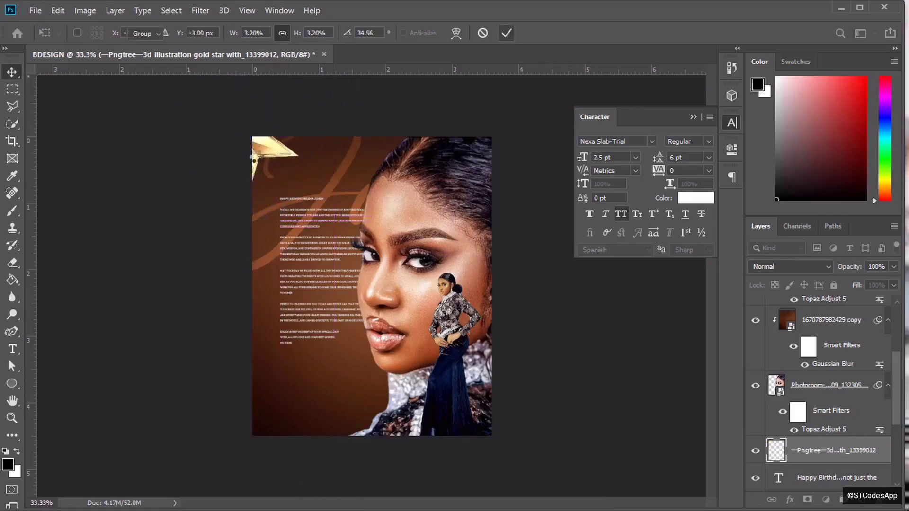
- Duplicate the gold star, move the copy to the lower right, and raise it to the top layer
key(ctrl+j)
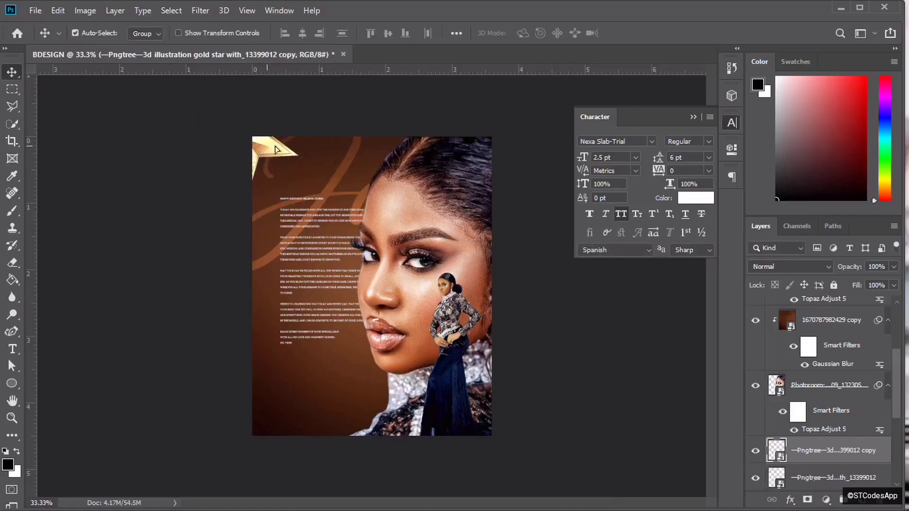
drag(276, 149, 486, 421)
drag(838, 454, 834, 309)
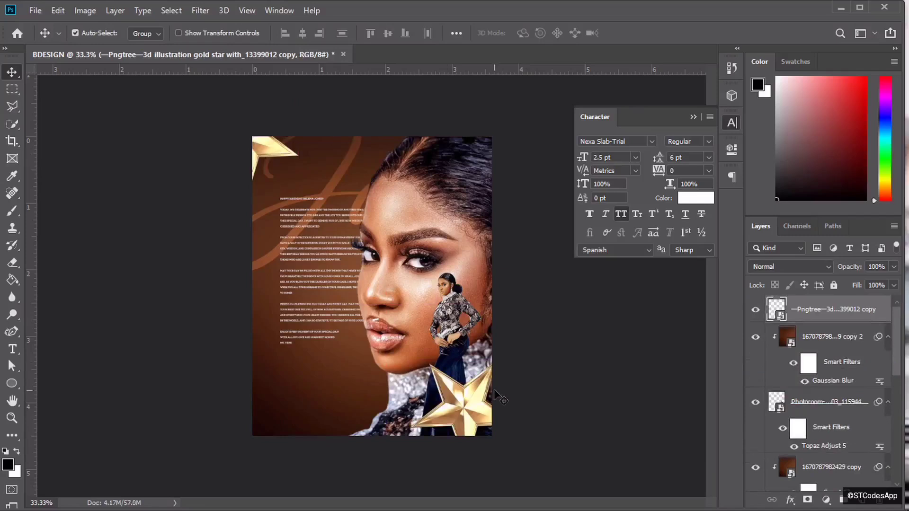
- Enlarge the star copy to 5.54% and rotate it 49.63° at the poster's lower-right edge
key(ctrl+t)
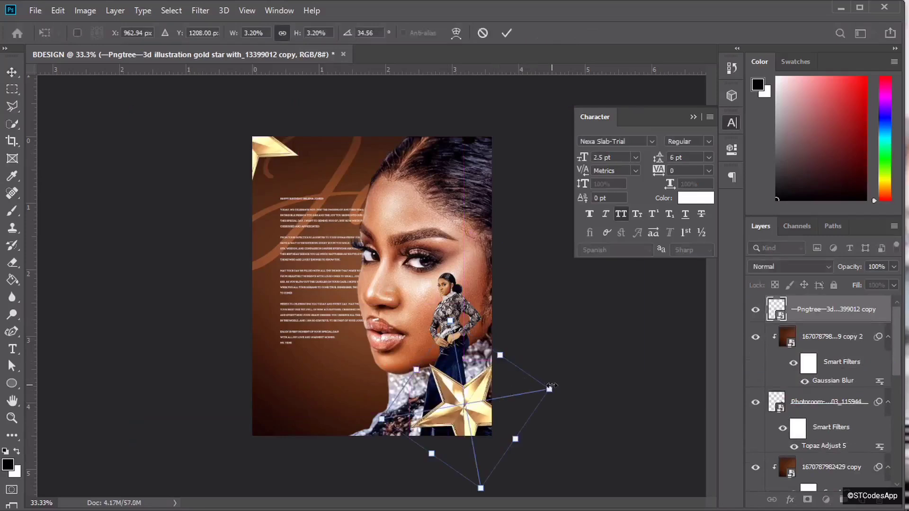
drag(551, 387, 668, 393)
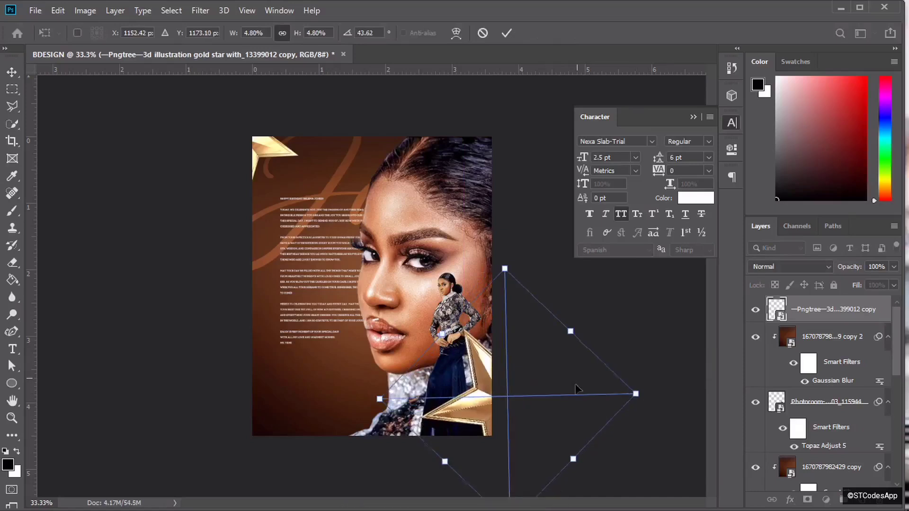
drag(576, 389, 571, 405)
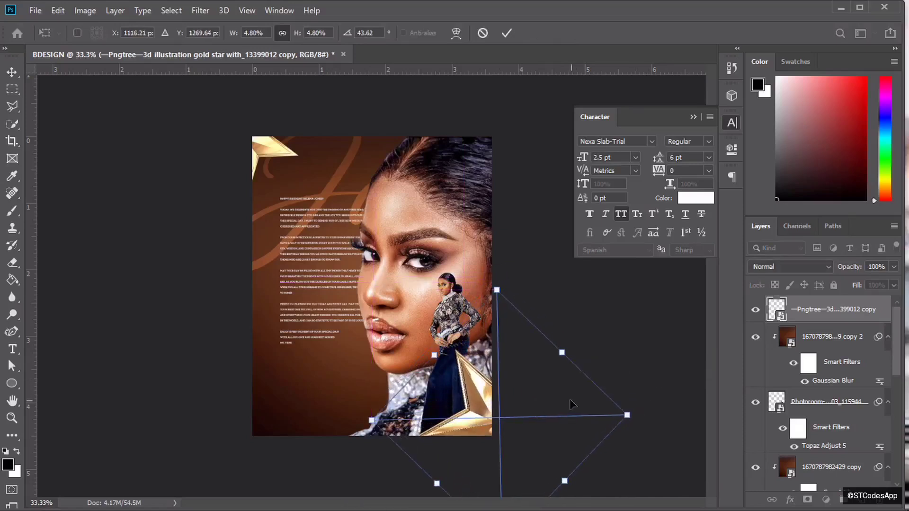
drag(662, 390, 685, 389)
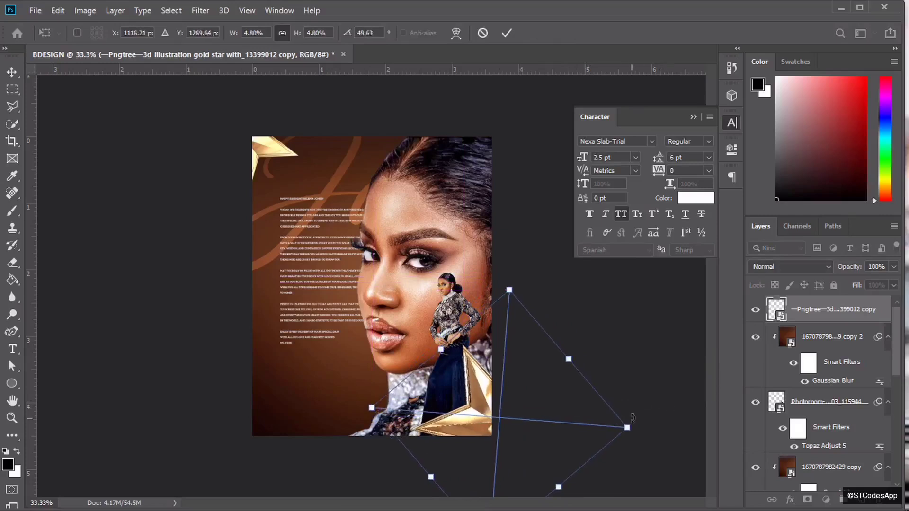
drag(628, 427, 592, 420)
drag(509, 255, 512, 269)
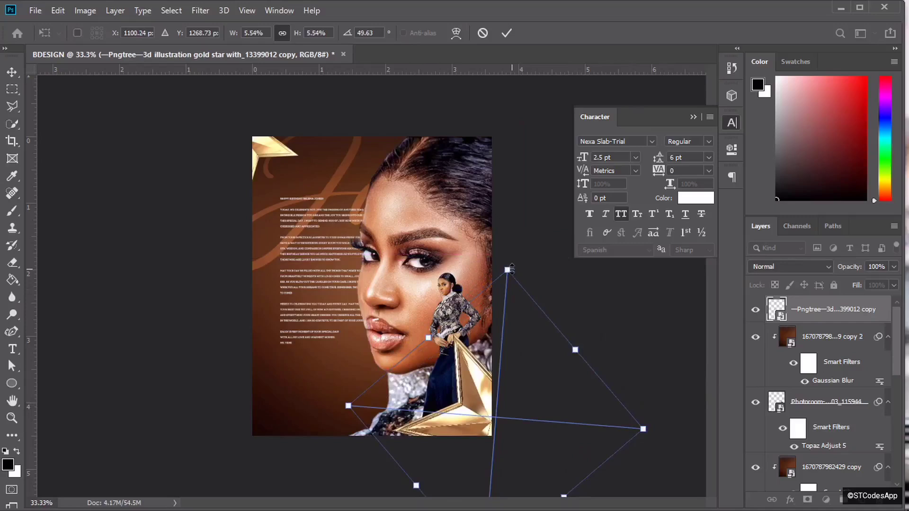
click(508, 33)
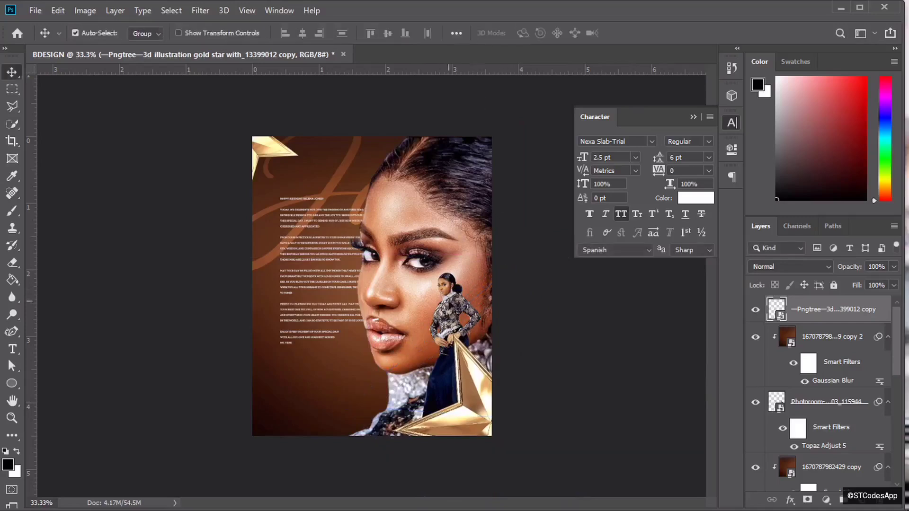
- Select the top-left gold star layer after passing through the background copy, cutout and text layers
click(446, 306)
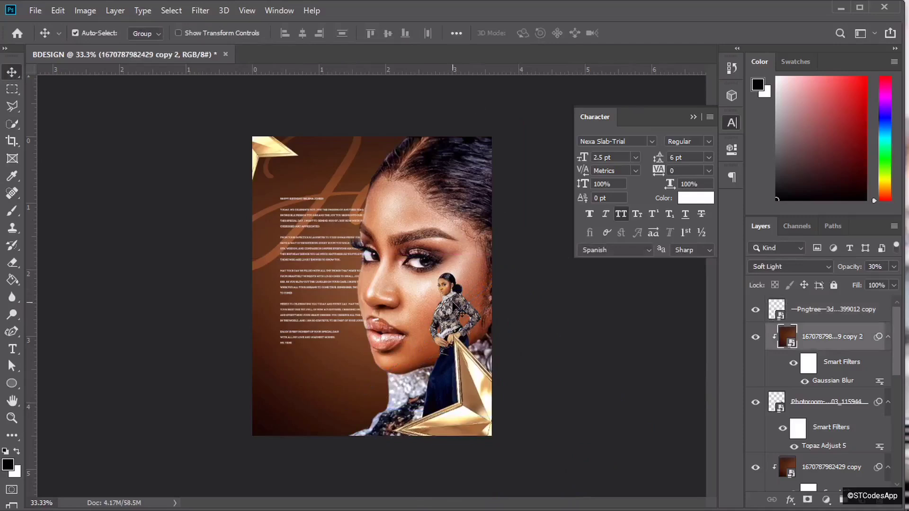
key(ctrl)
ctrl+click(813, 401)
click(814, 402)
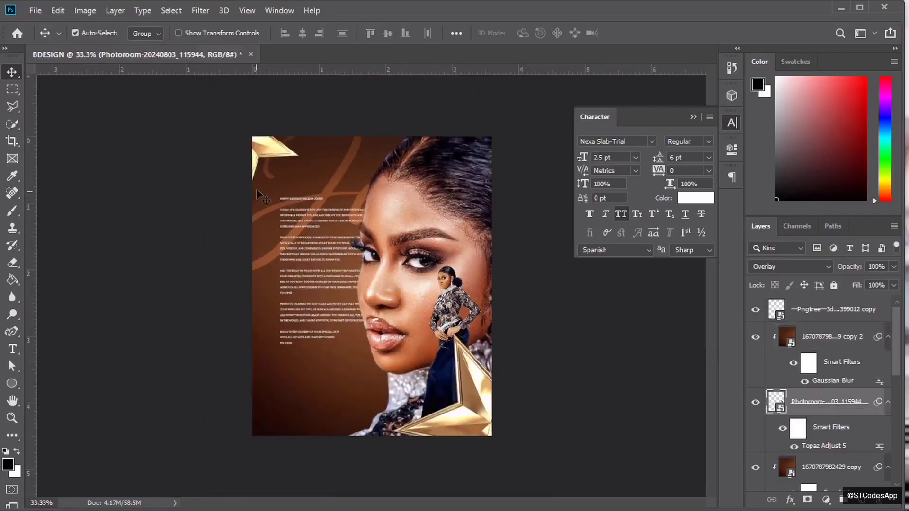
click(263, 199)
click(266, 150)
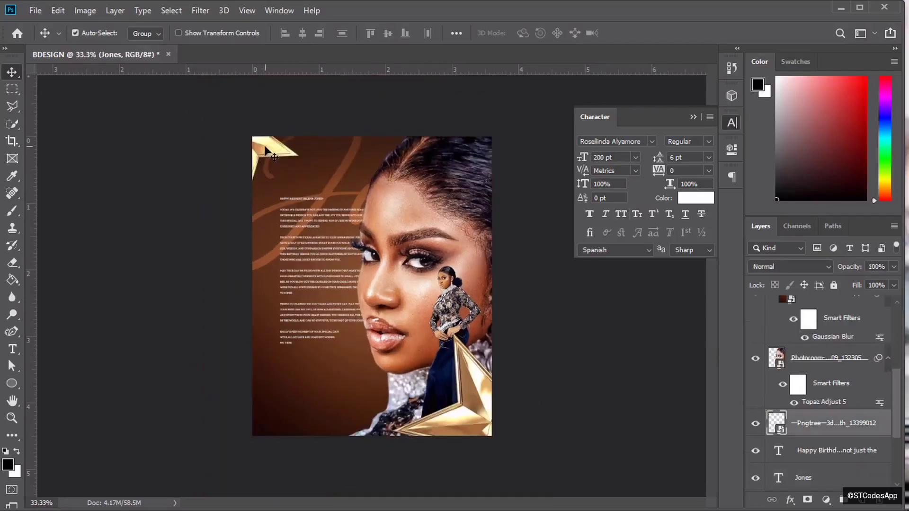
click(201, 10)
- Apply a Motion Blur with angle 6 and distance 33 to the gold star
mouse_move(280, 166)
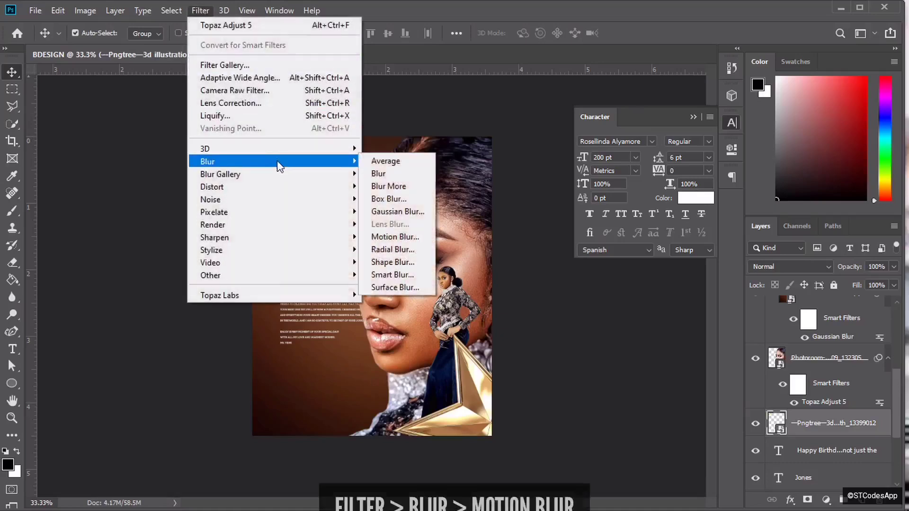
click(394, 235)
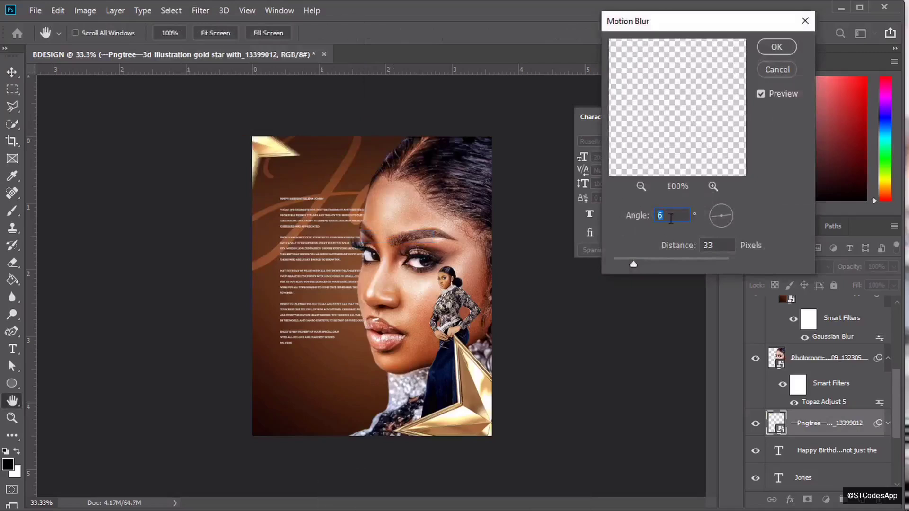
key(Return)
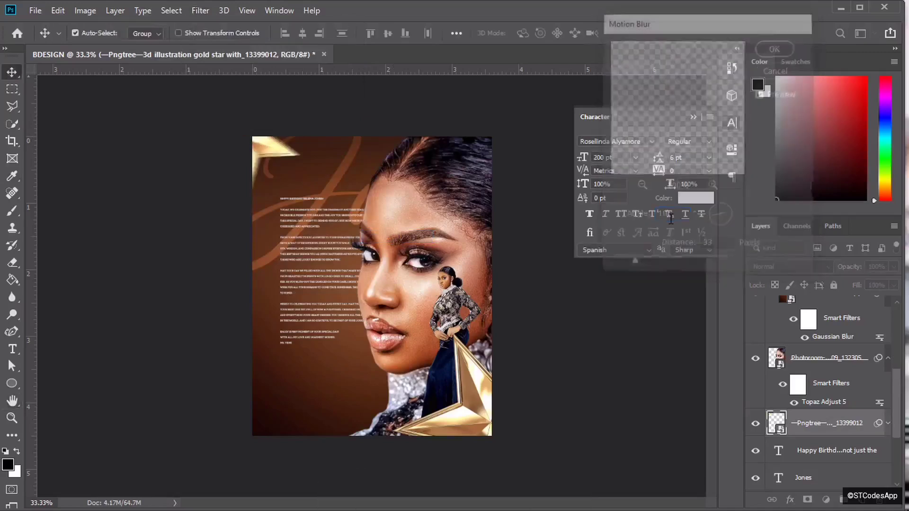
- Duplicate the star and soften the copy with a 5-pixel Gaussian Blur
key(ctrl+j)
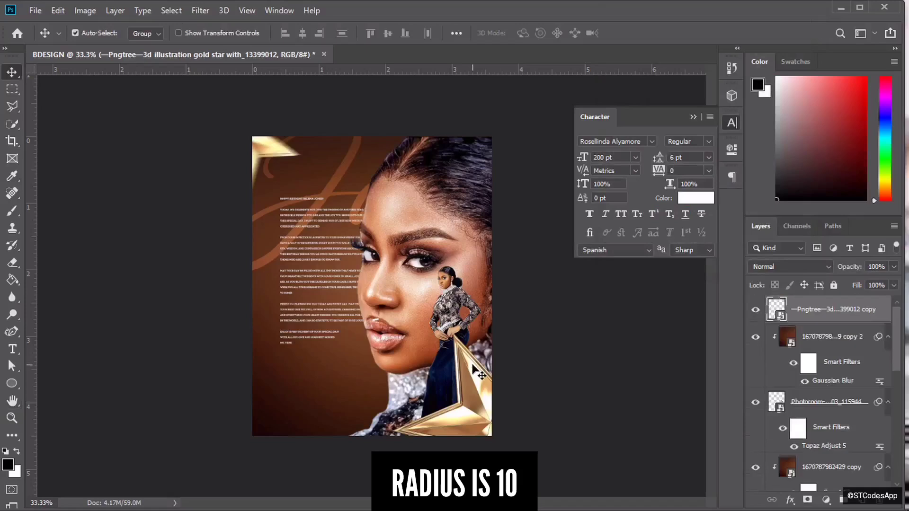
click(201, 11)
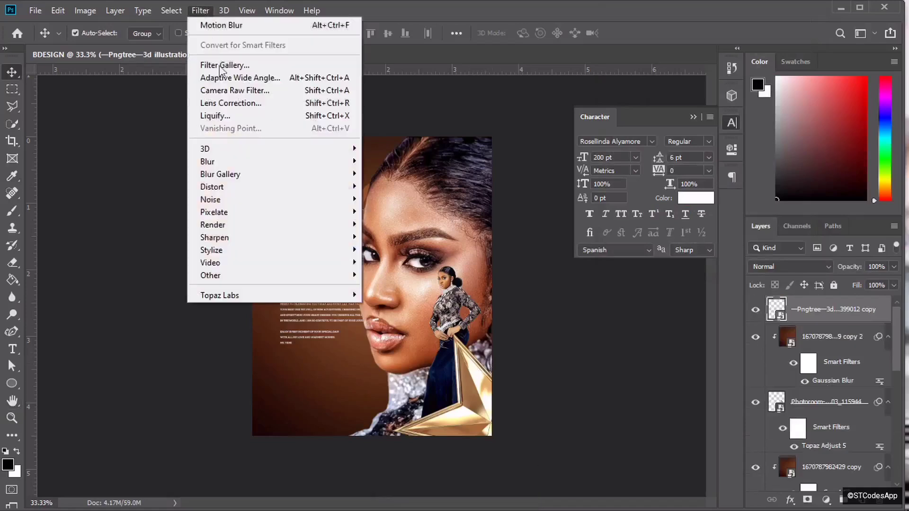
mouse_move(350, 167)
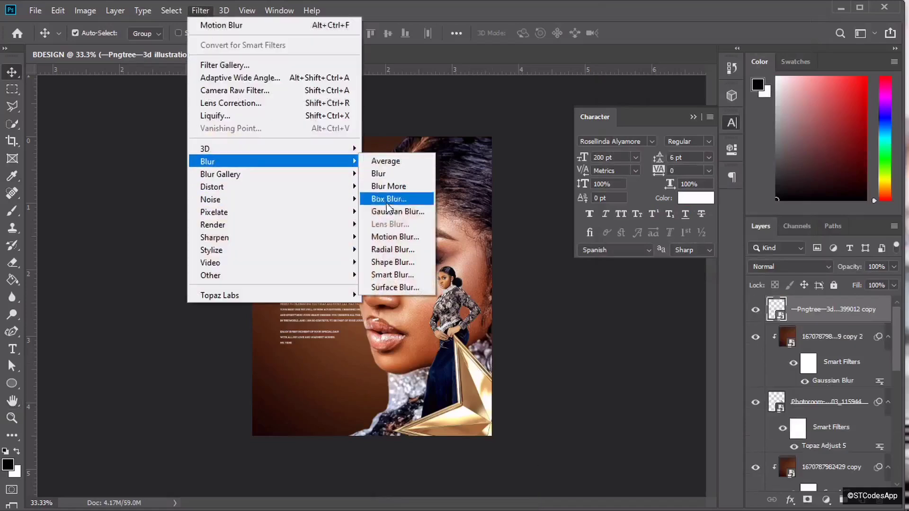
click(387, 211)
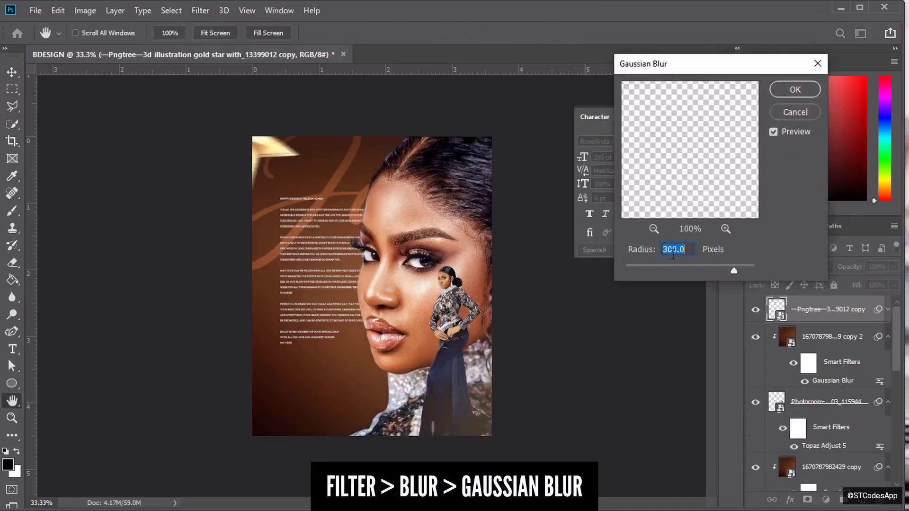
key(BackSpace)
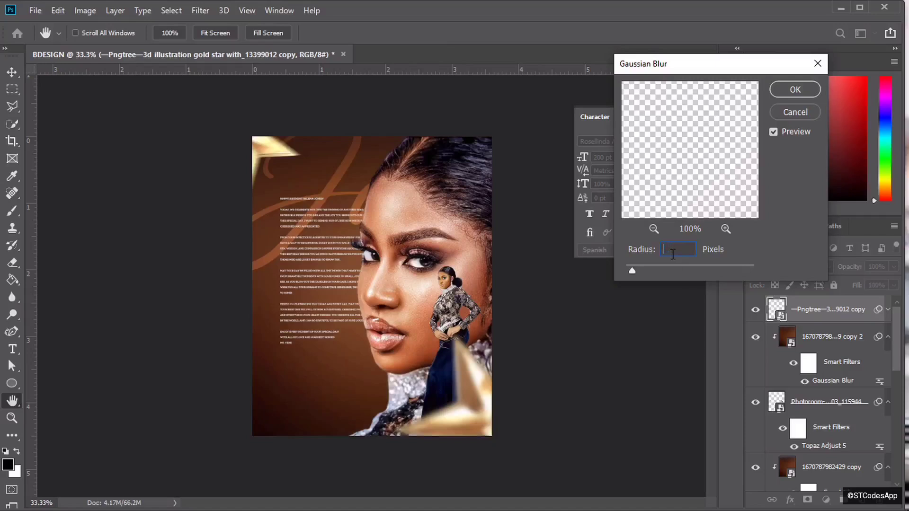
text(5)
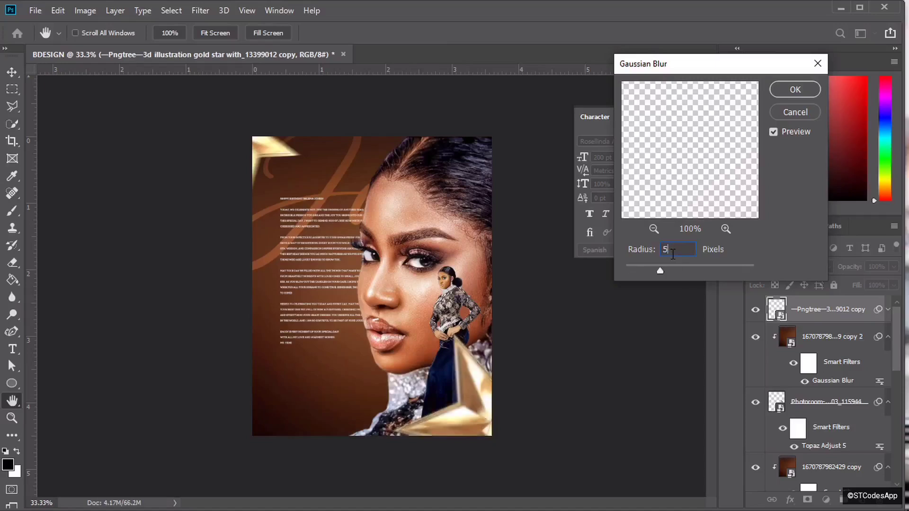
key(Return)
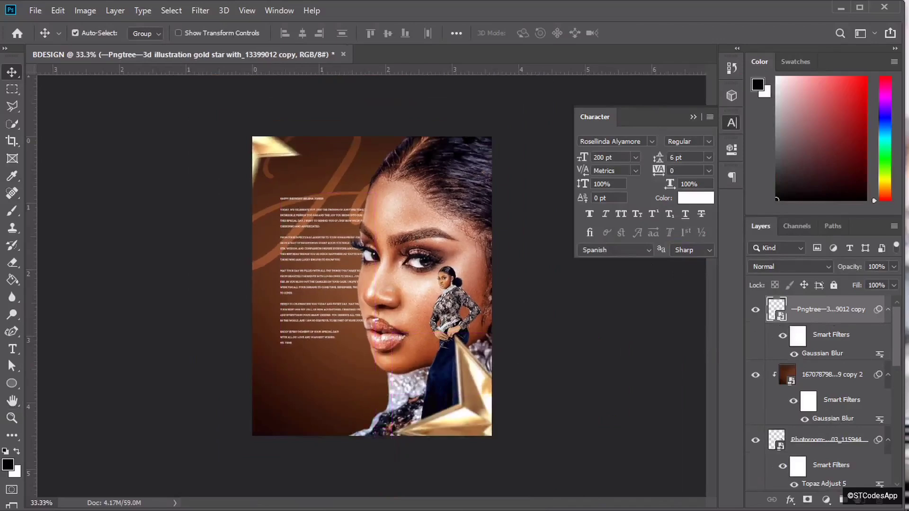
- On a new layer, paint soft black shading at 50% opacity across the poster's bottom
click(862, 505)
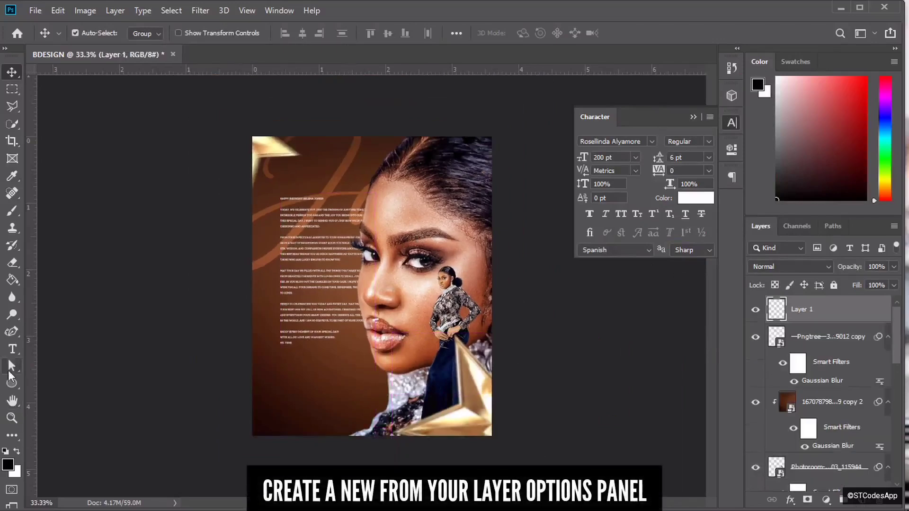
click(11, 211)
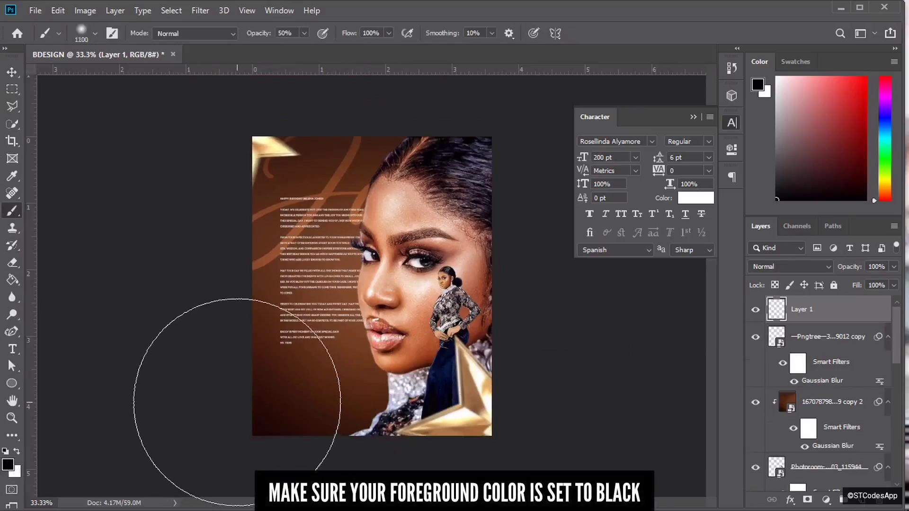
key(bracketleft)
key(bracketleft)
key(bracketleft)
key(bracketleft)
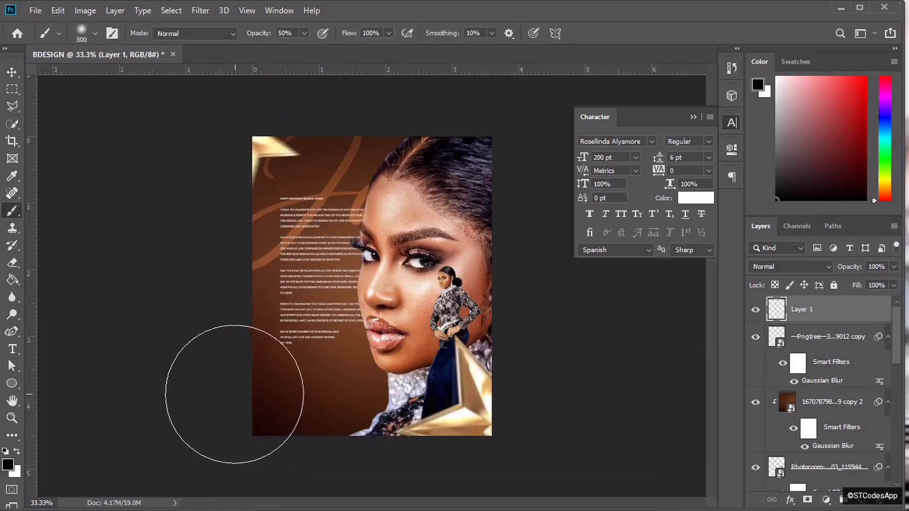
mouse_move(362, 409)
mouse_down()
mouse_move(465, 386)
mouse_move(490, 394)
mouse_up()
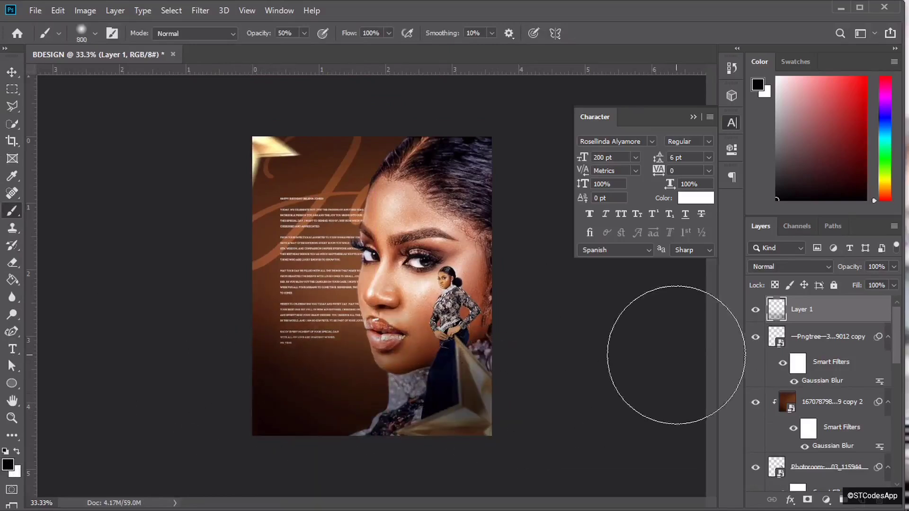
- Reposition and reshape the shading layer to 104.44% width and 85.76% height
key(v)
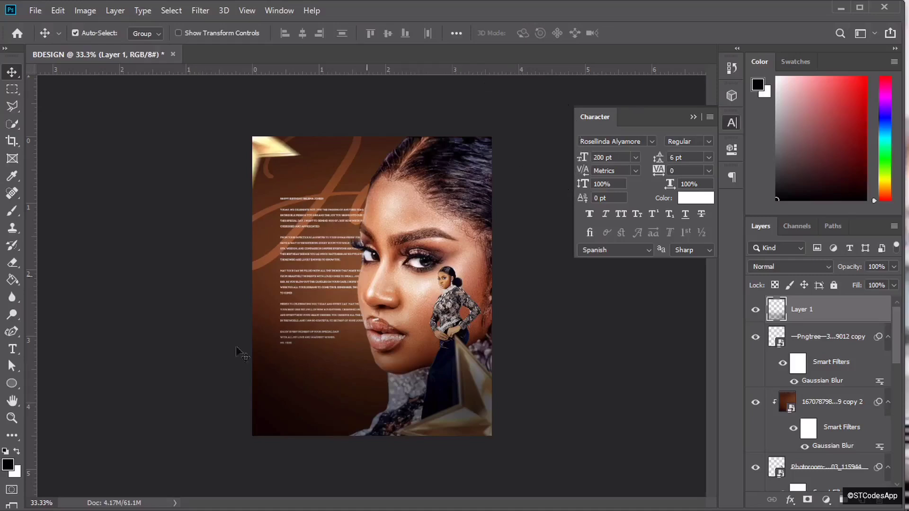
key(ctrl+t)
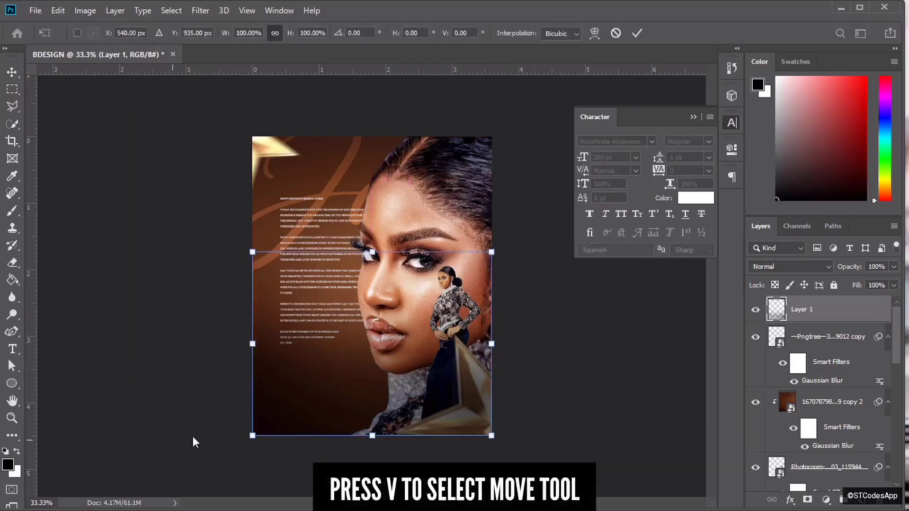
drag(365, 369, 376, 411)
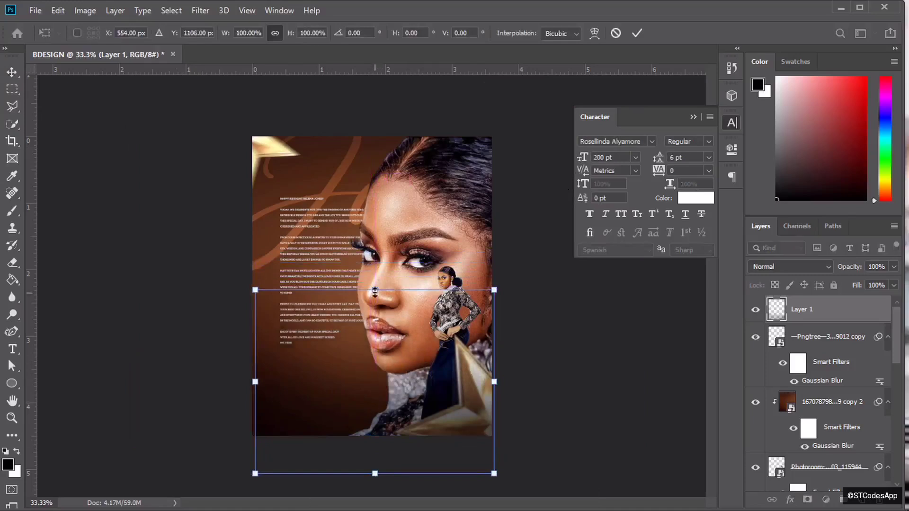
drag(375, 290, 375, 316)
drag(255, 396, 245, 396)
drag(365, 394, 365, 389)
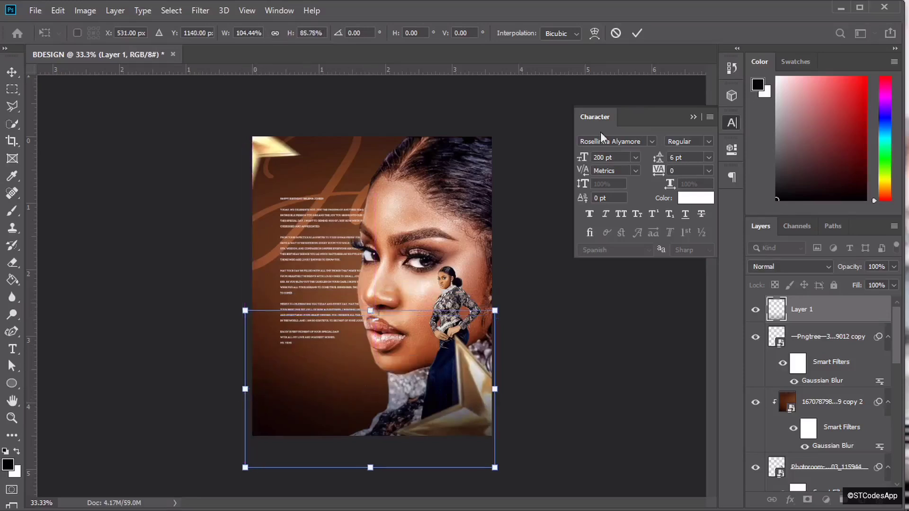
click(640, 32)
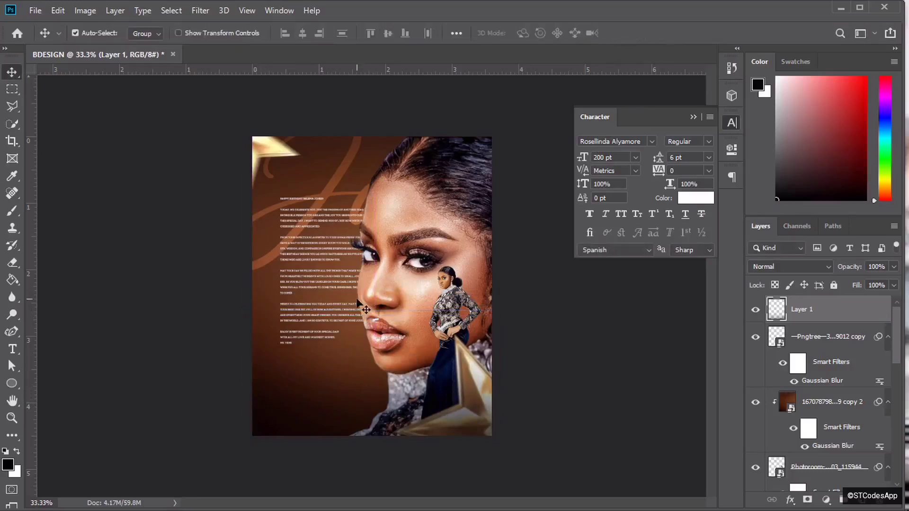
key(ctrl+plus)
key(ctrl+plus)
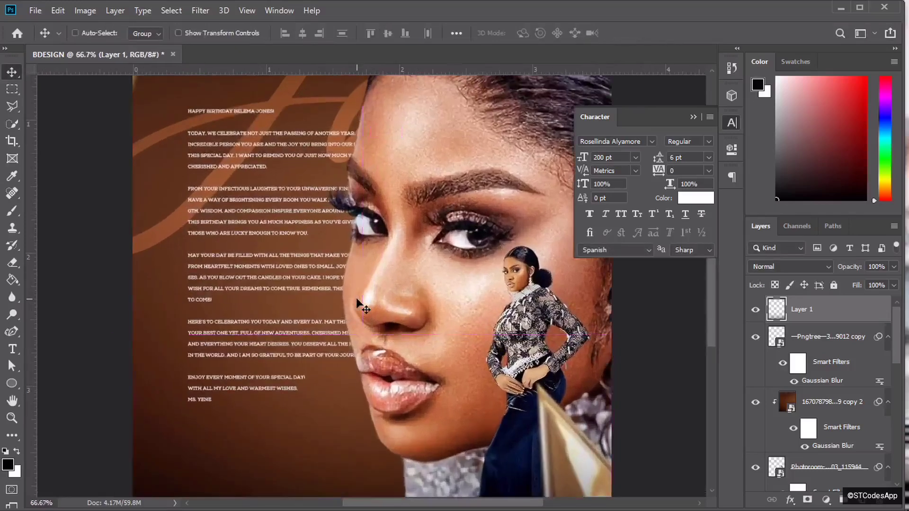
key(ctrl+minus)
key(ctrl+minus)
key(ctrl+minus)
- Nudge the white birthday message text layer upward with Shift+Up and check its position
ctrl+click(291, 261)
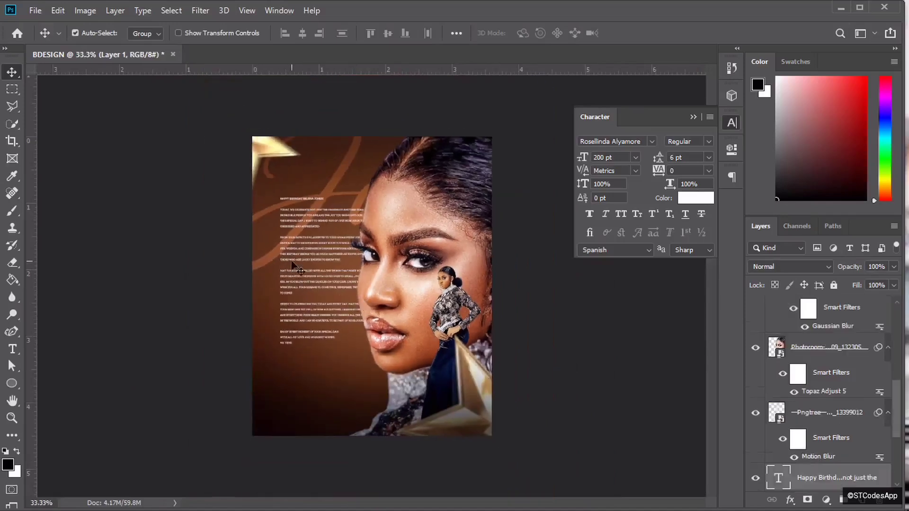
key(shift+Up)
key(shift+Up)
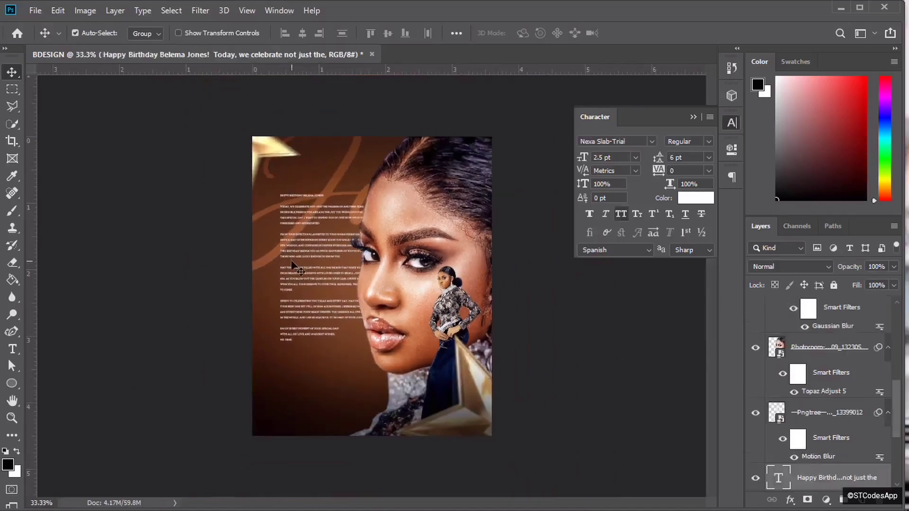
key(ctrl+plus)
key(ctrl+minus)
scroll(821, 411, up, 5)
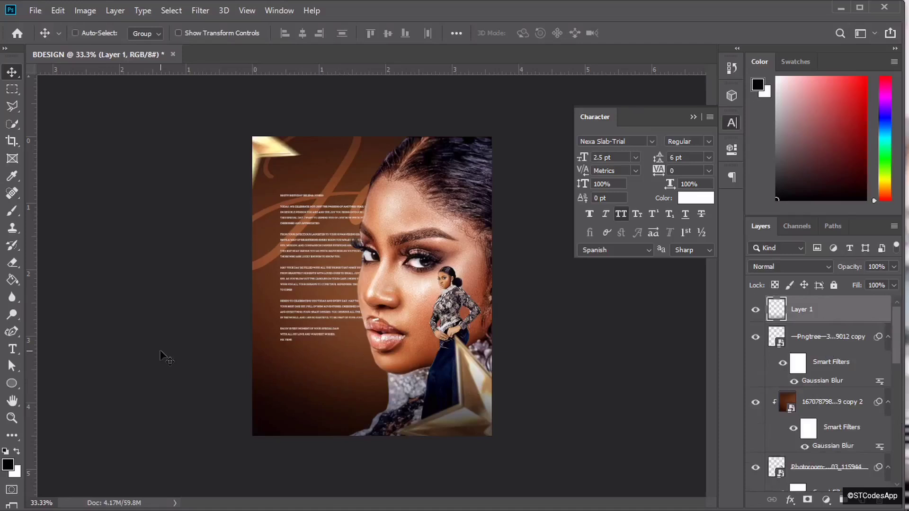
key(ctrl+plus)
key(ctrl+plus)
key(ctrl+plus)
key(ctrl+minus)
key(ctrl+minus)
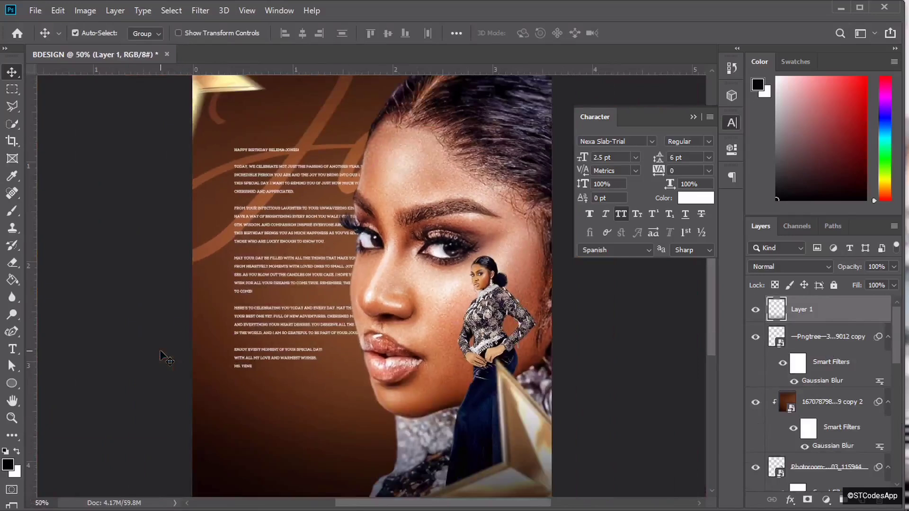
key(ctrl+minus)
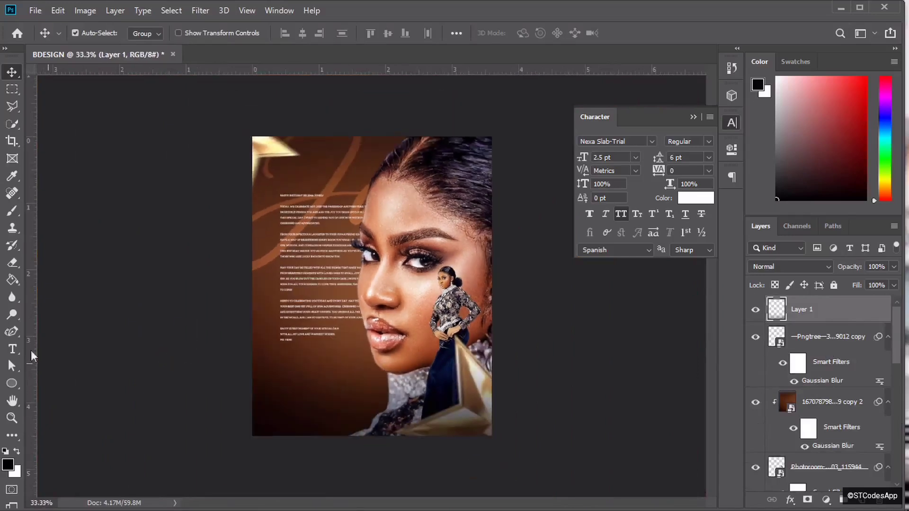
click(16, 346)
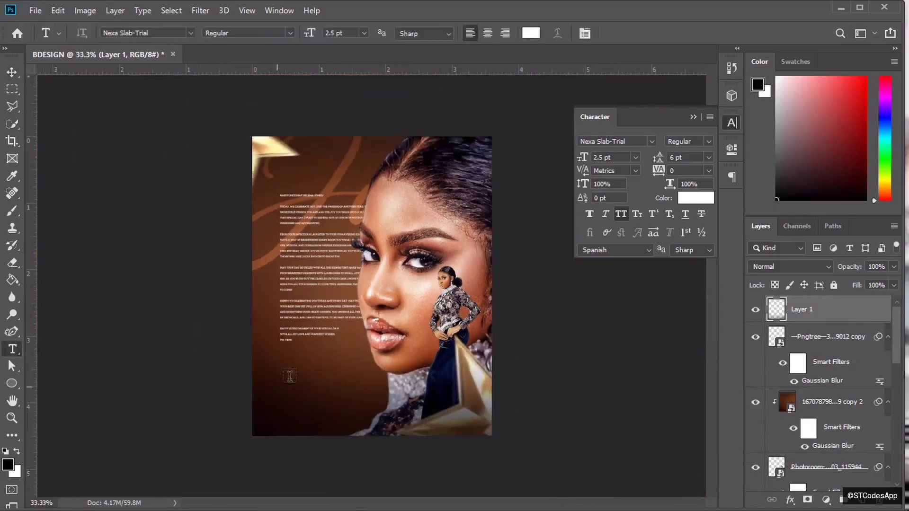
- Add a HAPPY BIRTHDAY text line below the message
click(285, 354)
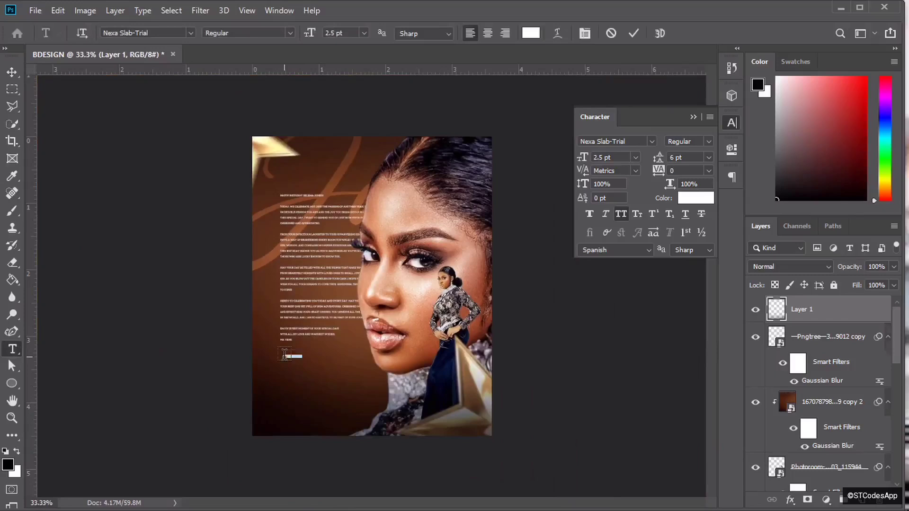
text(Xoxo)
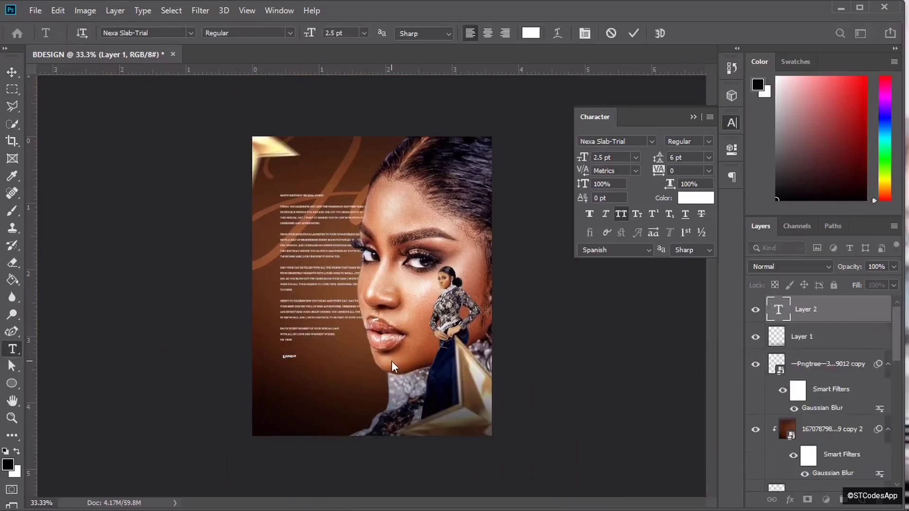
key(ctrl+plus)
key(ctrl+plus)
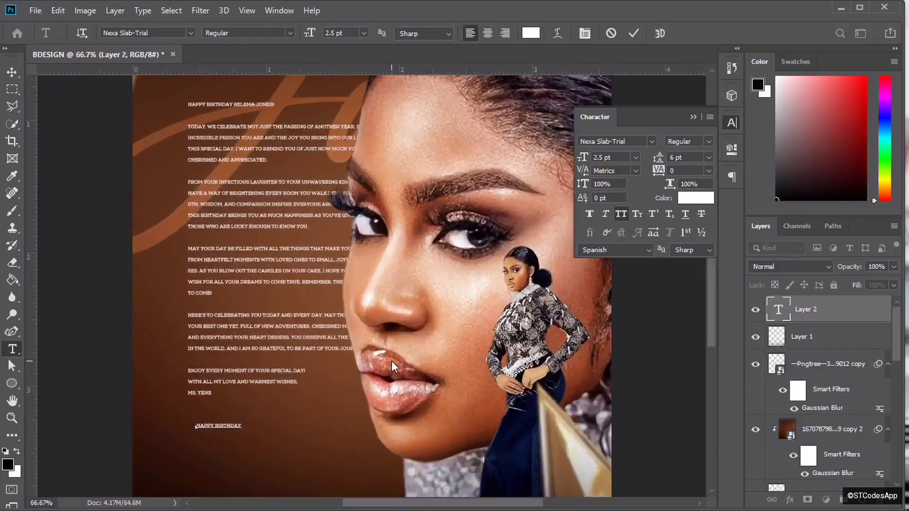
click(633, 33)
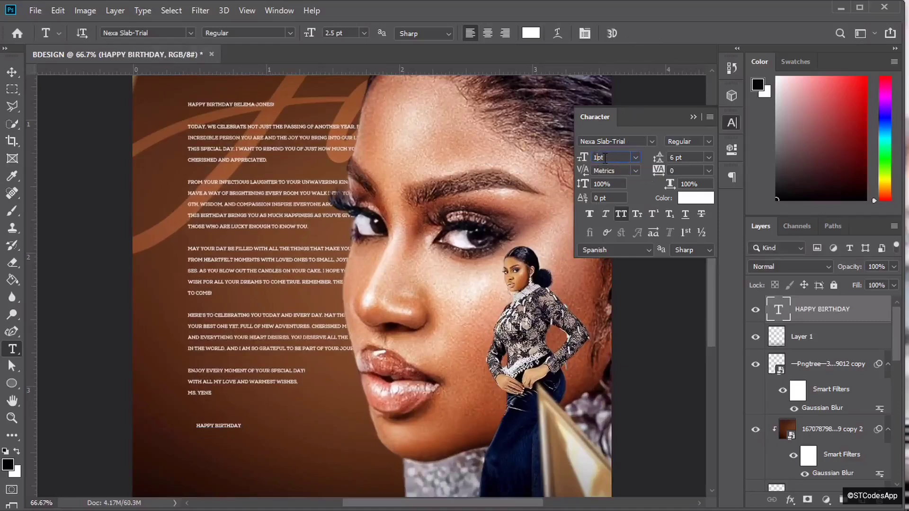
- Set HAPPY BIRTHDAY to 5 pt with 500 tracking
key(Return)
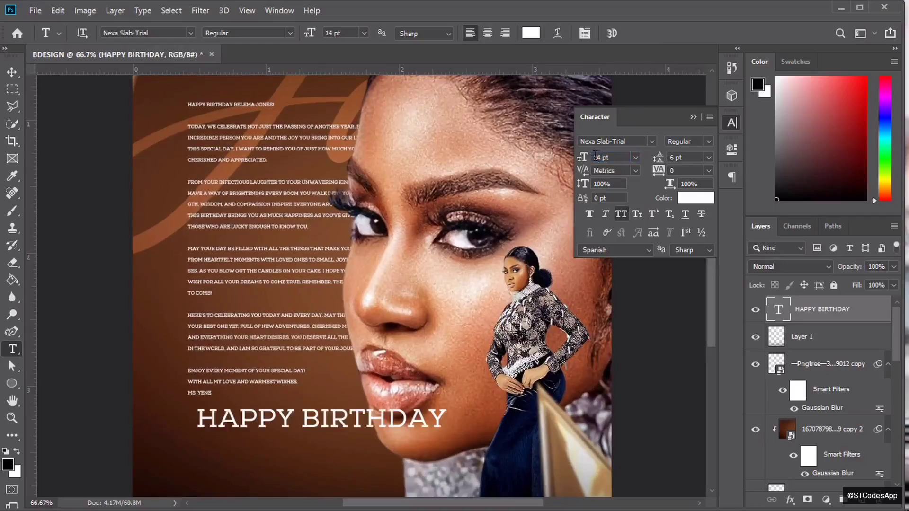
key(BackSpace)
text(8)
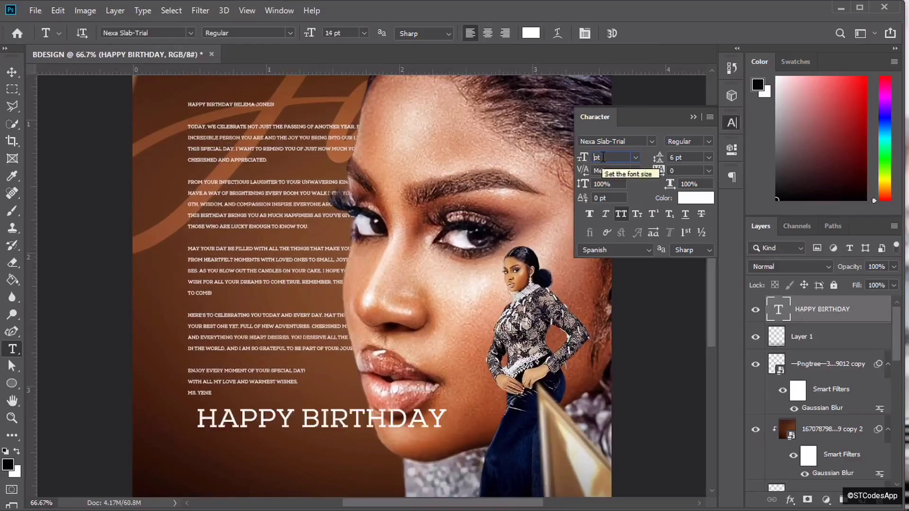
key(Return)
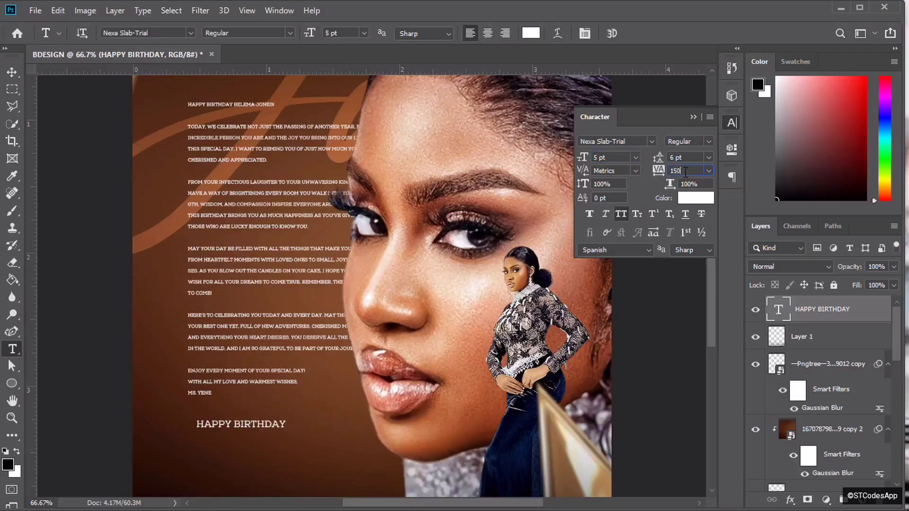
key(Return)
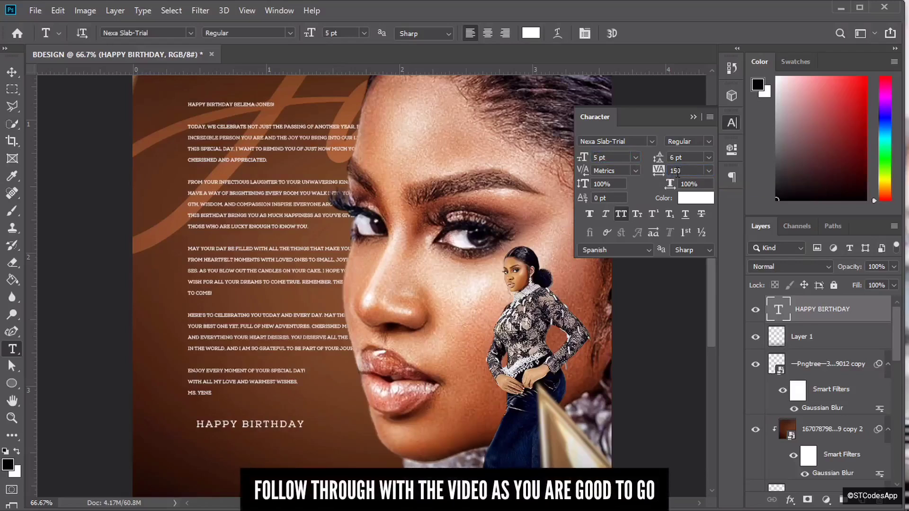
text(300)
key(Return)
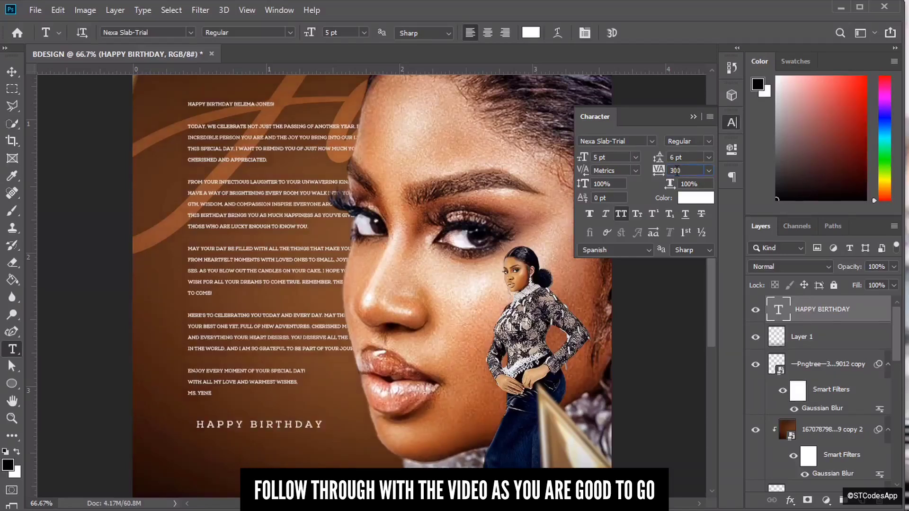
key(BackSpace)
text(5)
key(Return)
- Align HAPPY BIRTHDAY with the message's left edge and make it Bold
key(v)
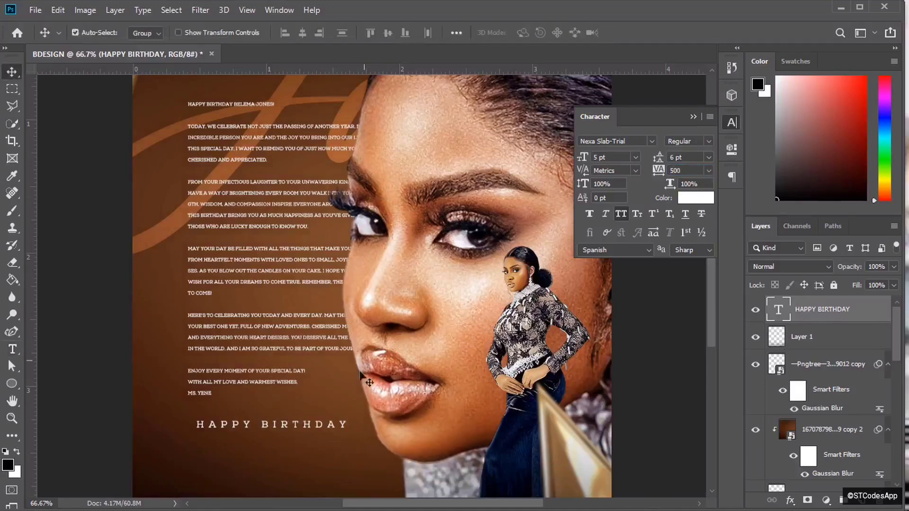
mouse_move(313, 428)
mouse_down()
mouse_move(306, 428)
mouse_move(315, 431)
mouse_up()
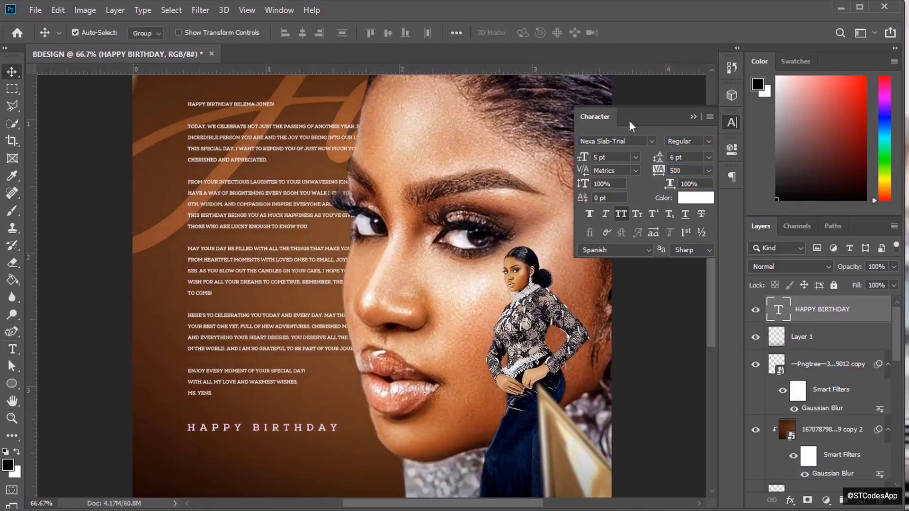
click(703, 141)
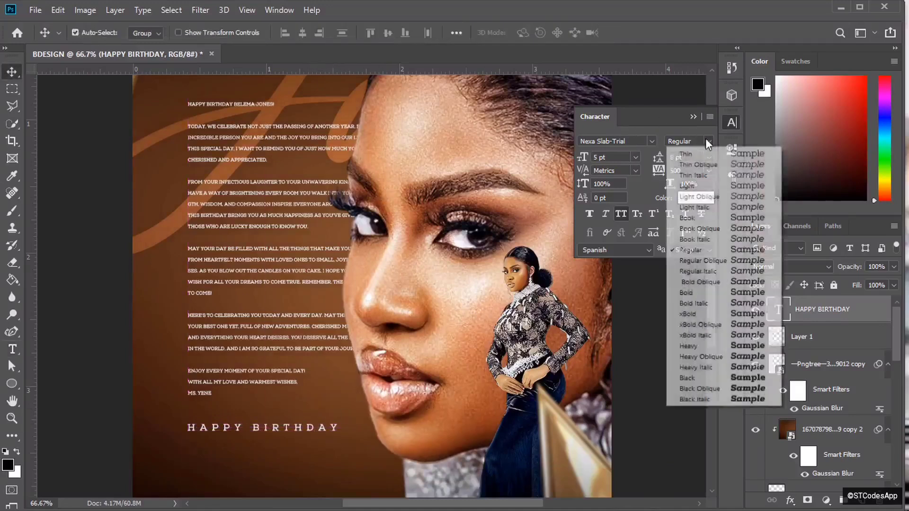
click(709, 293)
key(ctrl)
- Duplicate the HAPPY BIRTHDAY line just below it and retype the copy as the celebrant's name
key(ctrl+minus)
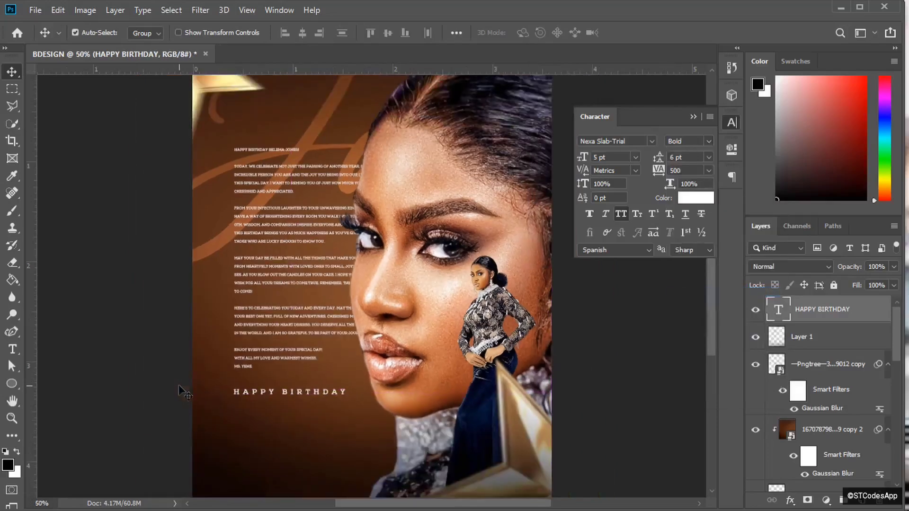
key(ctrl+j)
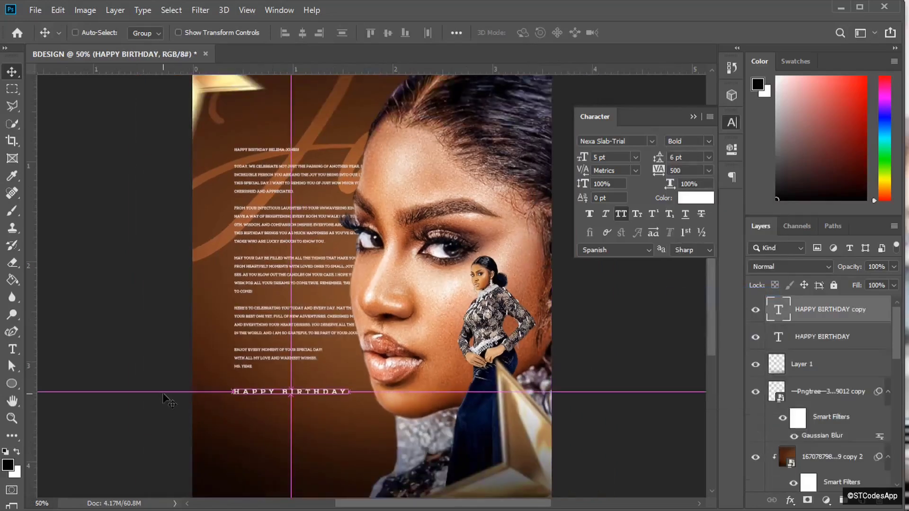
drag(297, 394, 298, 406)
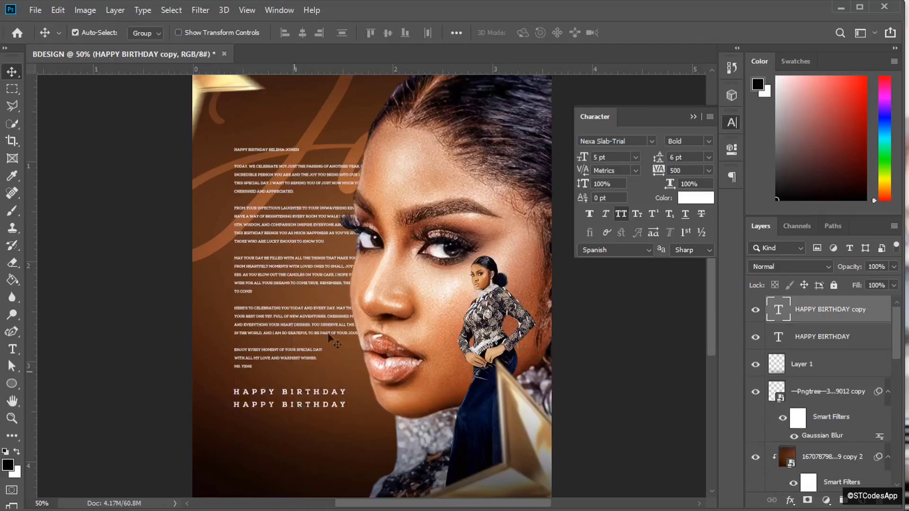
click(640, 157)
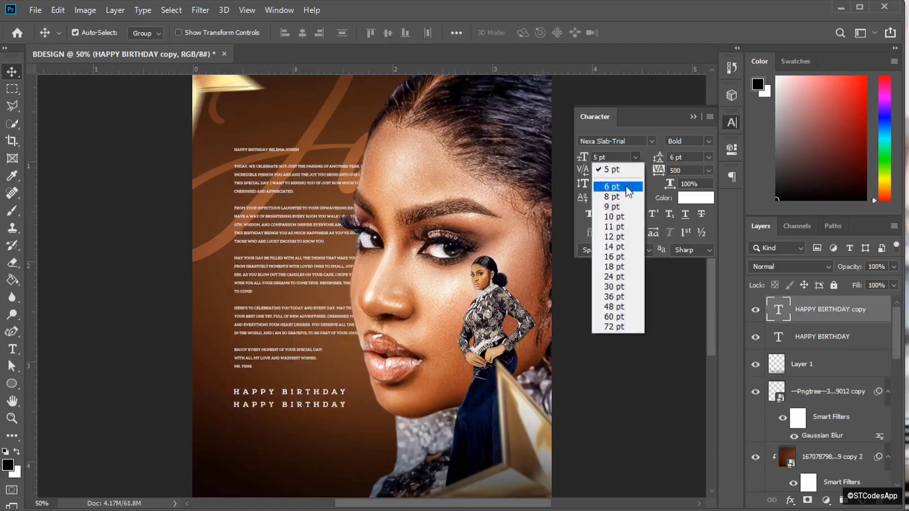
click(618, 247)
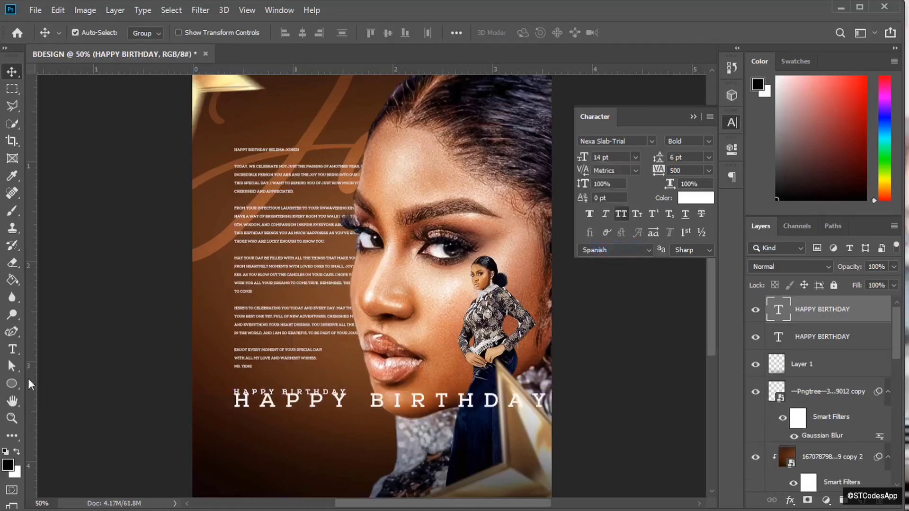
click(12, 349)
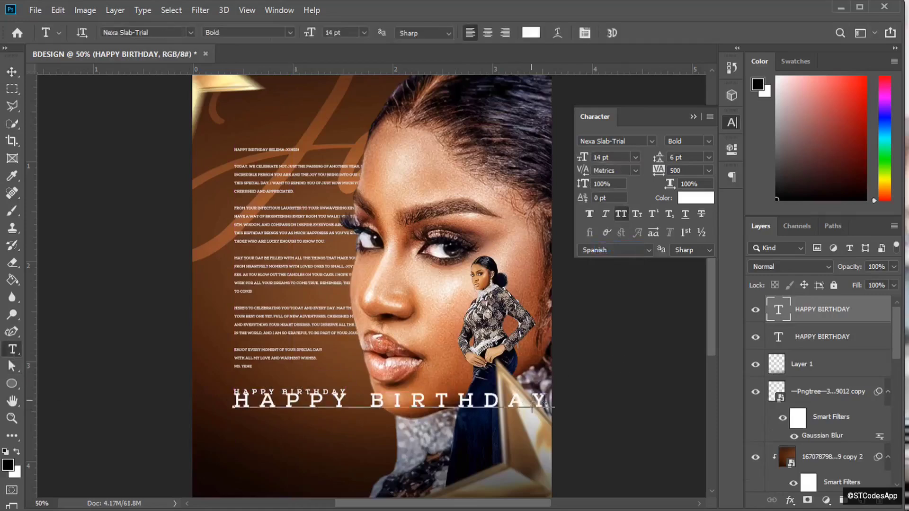
drag(551, 400, 113, 403)
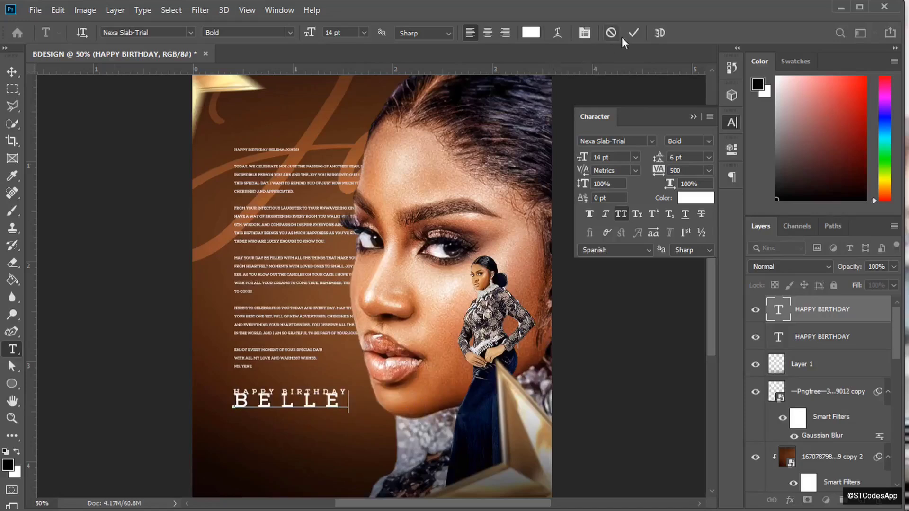
click(633, 33)
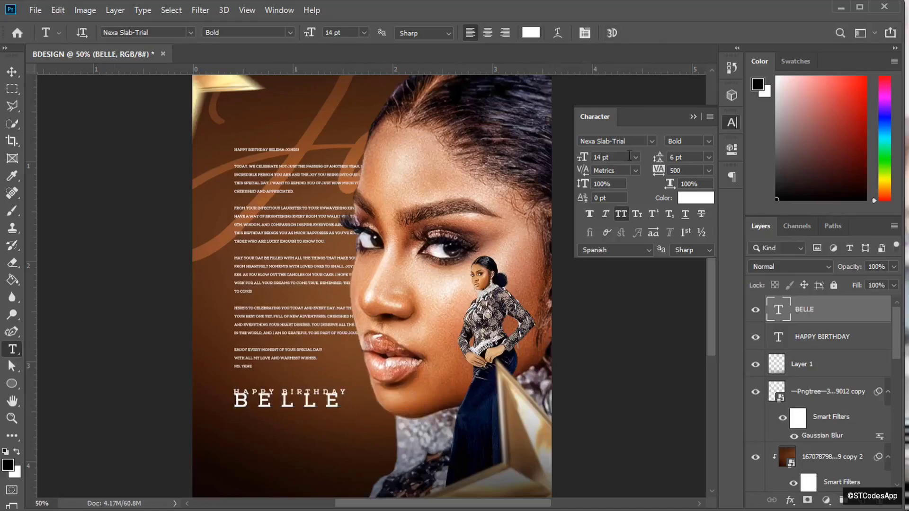
- Set the name line to 30 pt with 0 tracking and move it below HAPPY BIRTHDAY
click(636, 157)
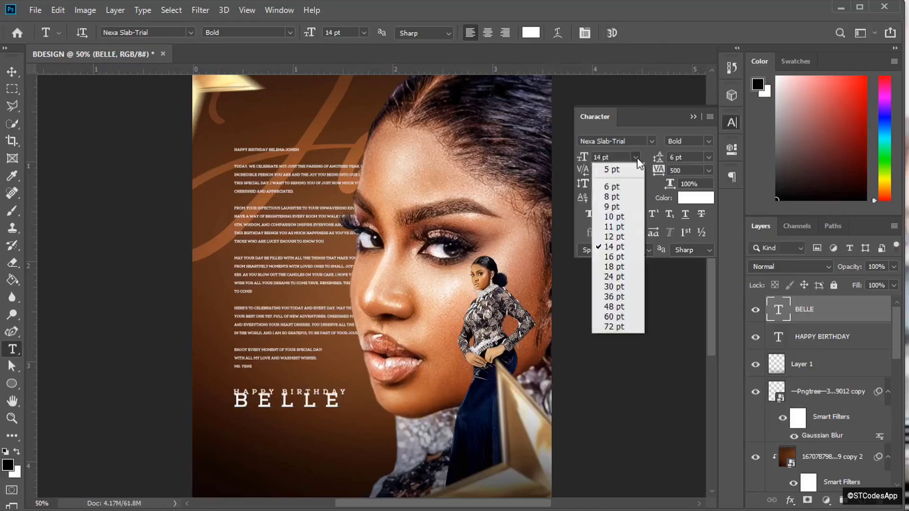
click(617, 287)
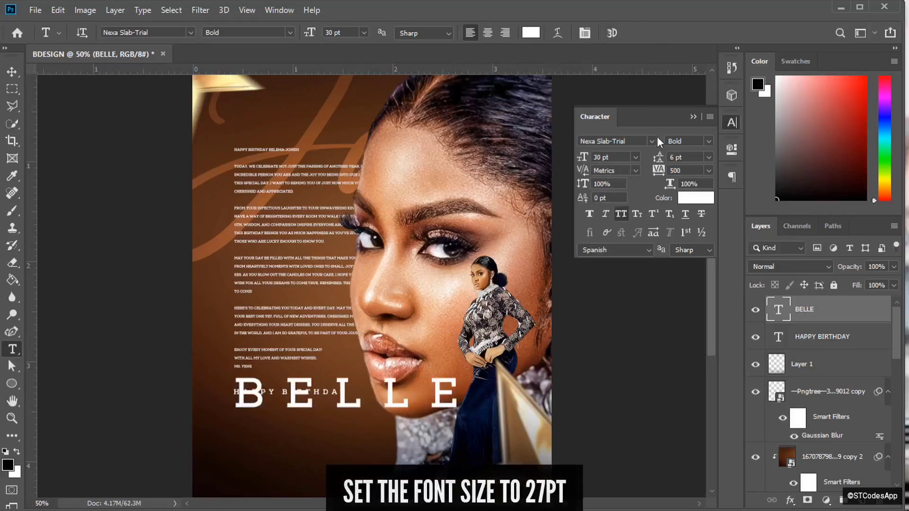
click(709, 171)
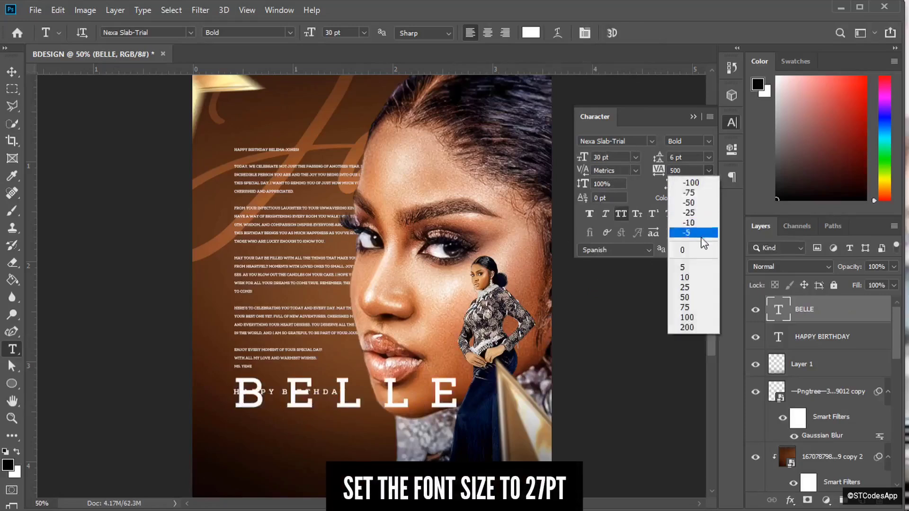
click(696, 248)
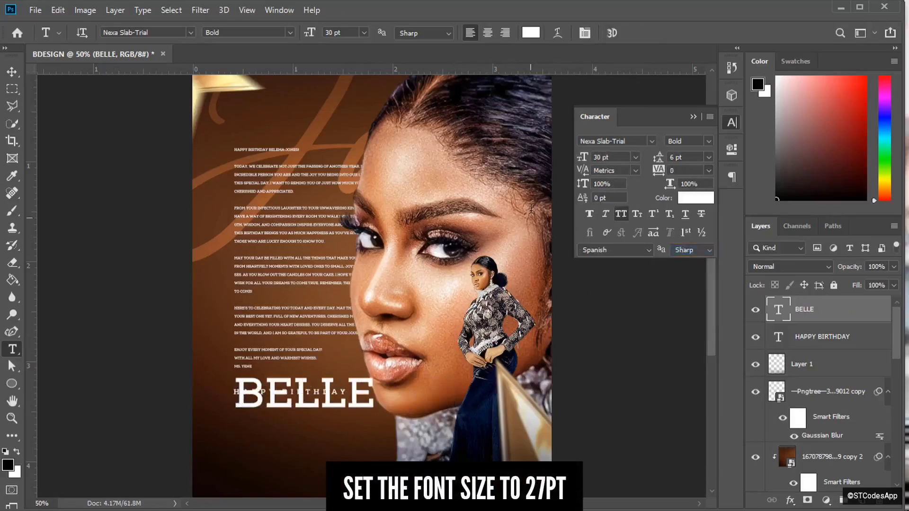
key(v)
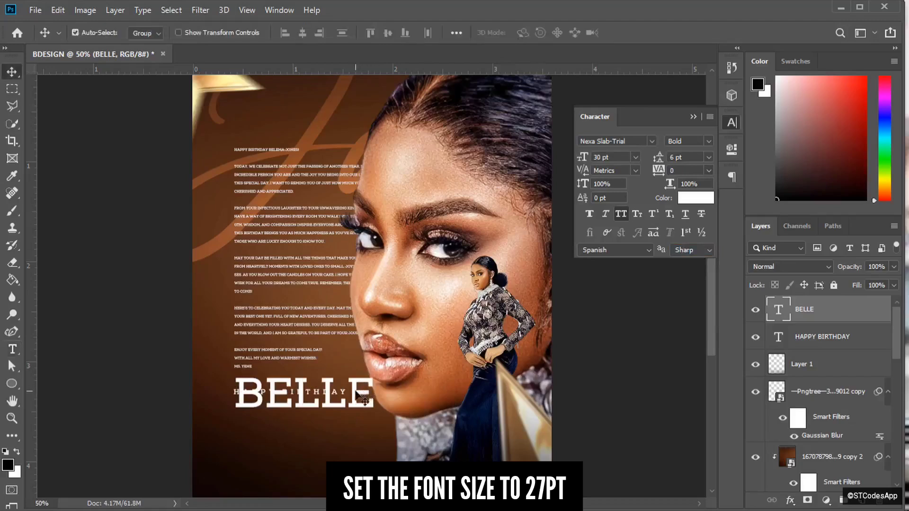
drag(356, 394, 354, 416)
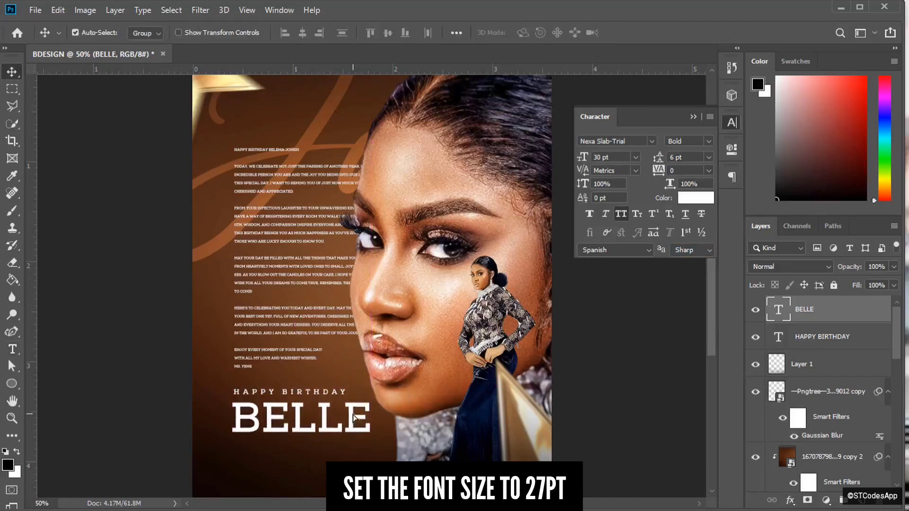
key(ctrl+plus)
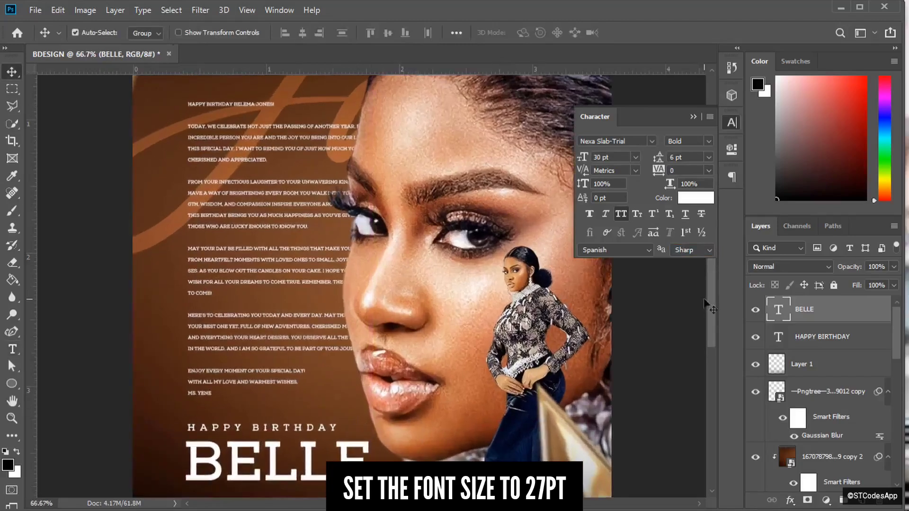
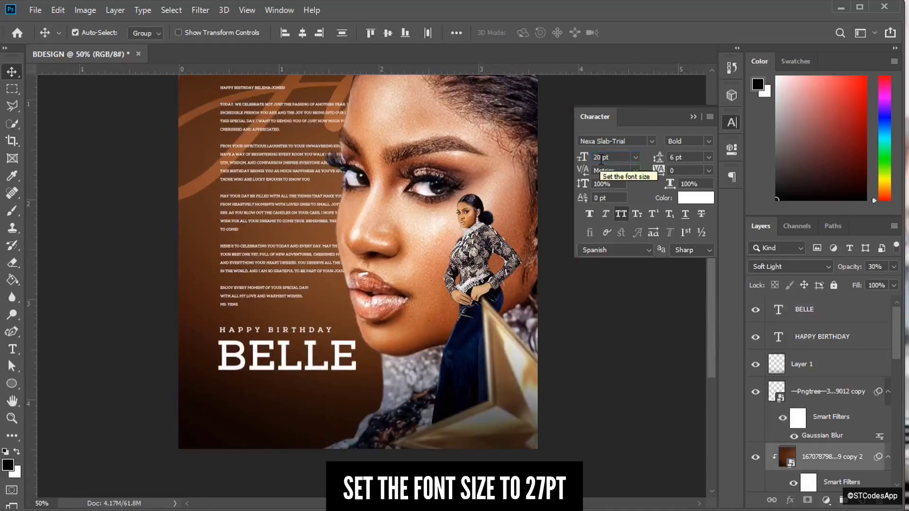
click(814, 310)
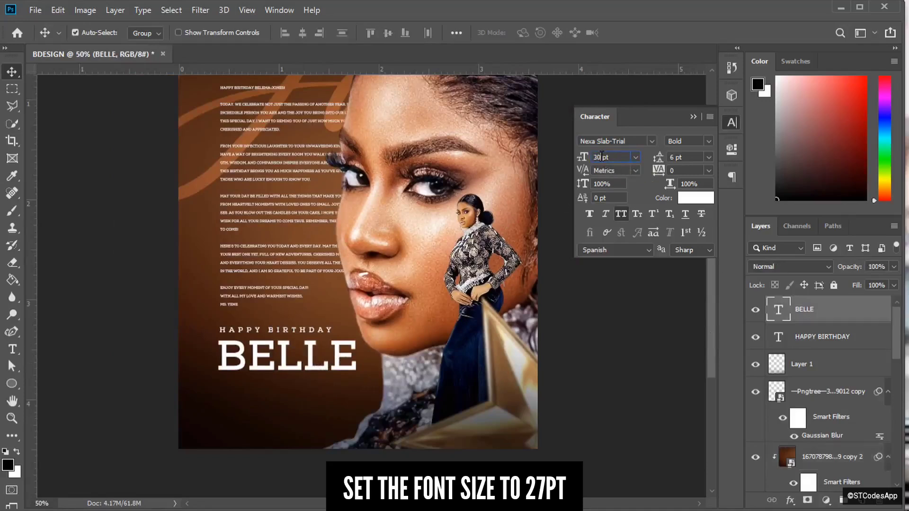
key(Return)
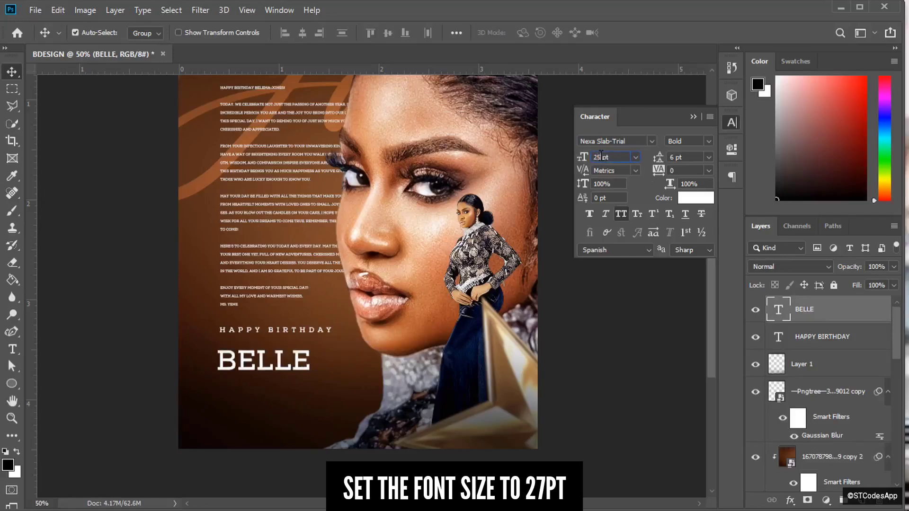
text(25)
key(Return)
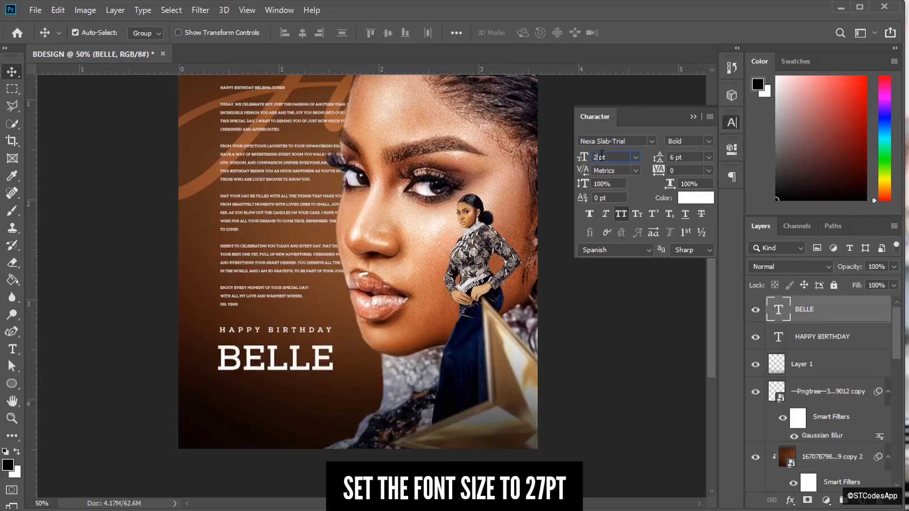
key(Return)
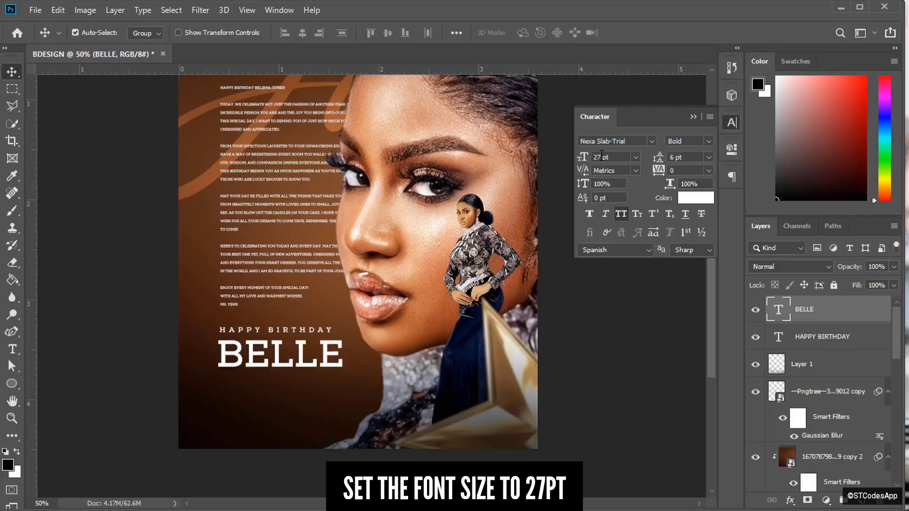
- Duplicate the BELLE title layer with Ctrl+J
key(ctrl+plus)
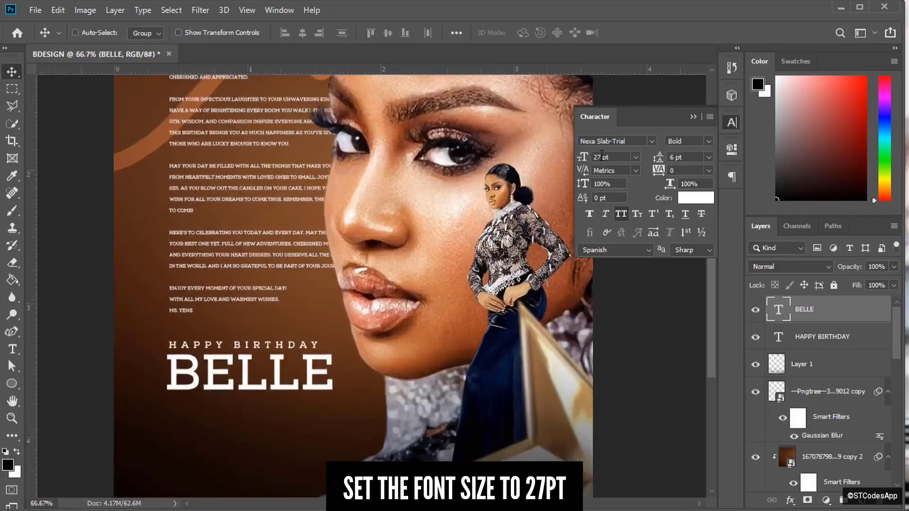
key(ctrl+minus)
key(ctrl+minus)
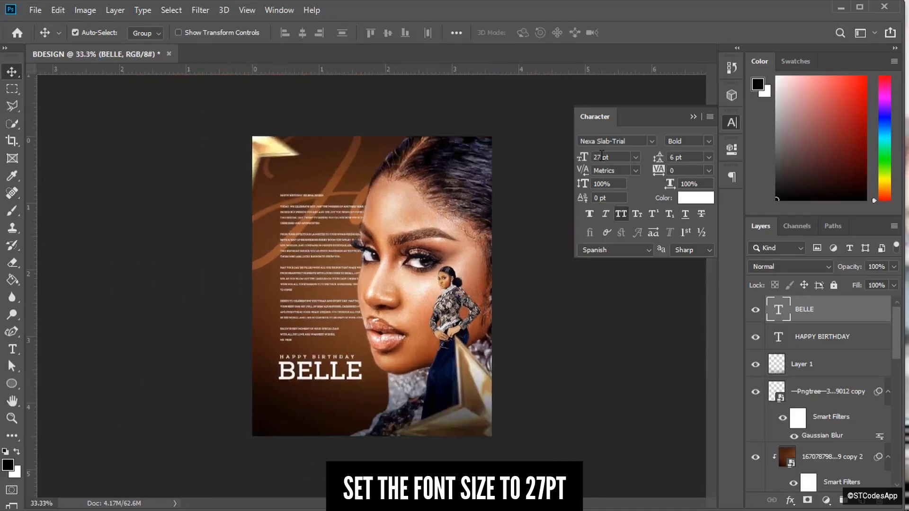
key(ctrl+plus)
key(ctrl+plus)
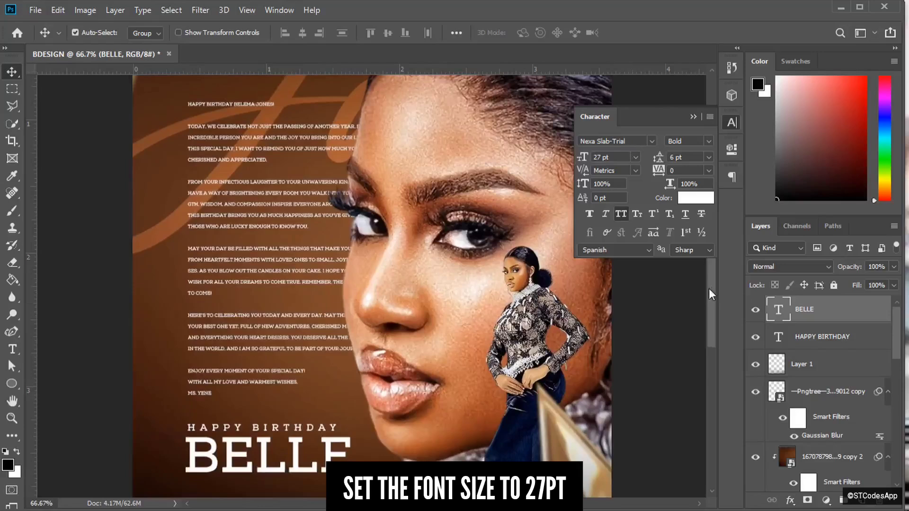
scroll(544, 339, down, 5)
key(ctrl+j)
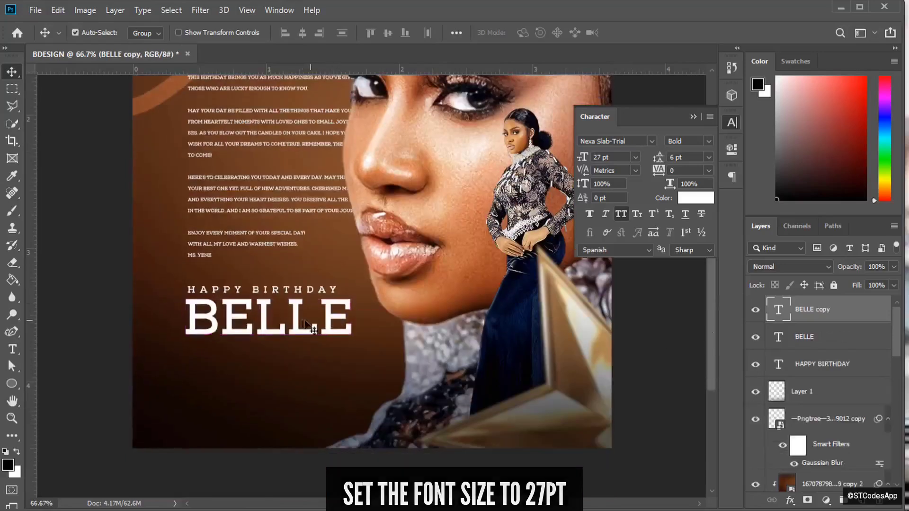
drag(301, 349, 301, 398)
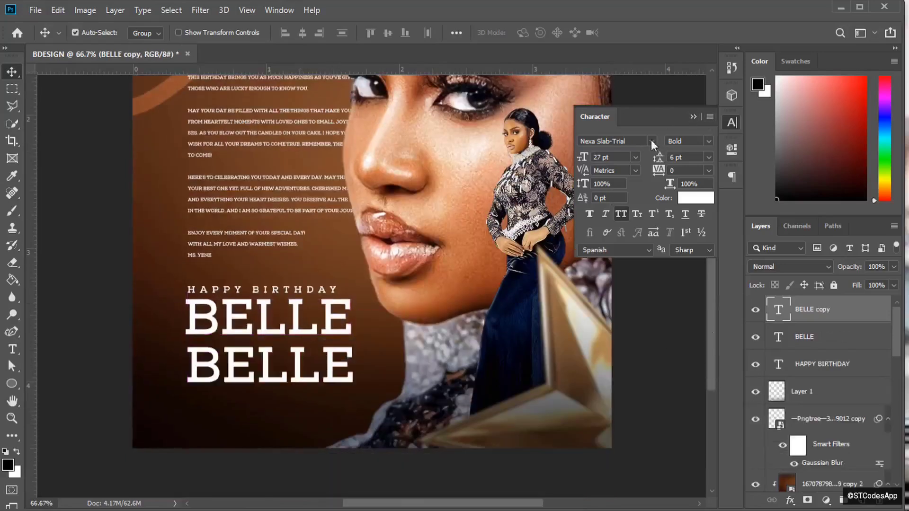
click(652, 141)
click(643, 194)
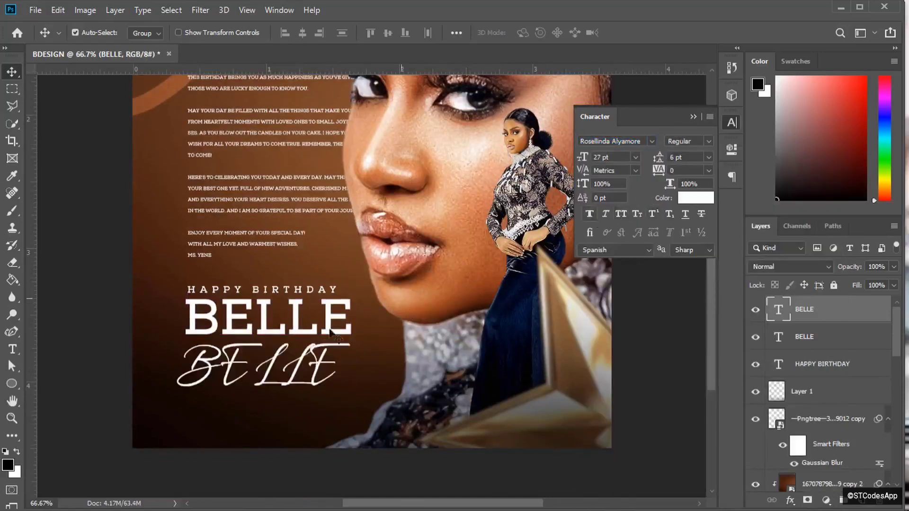
click(12, 349)
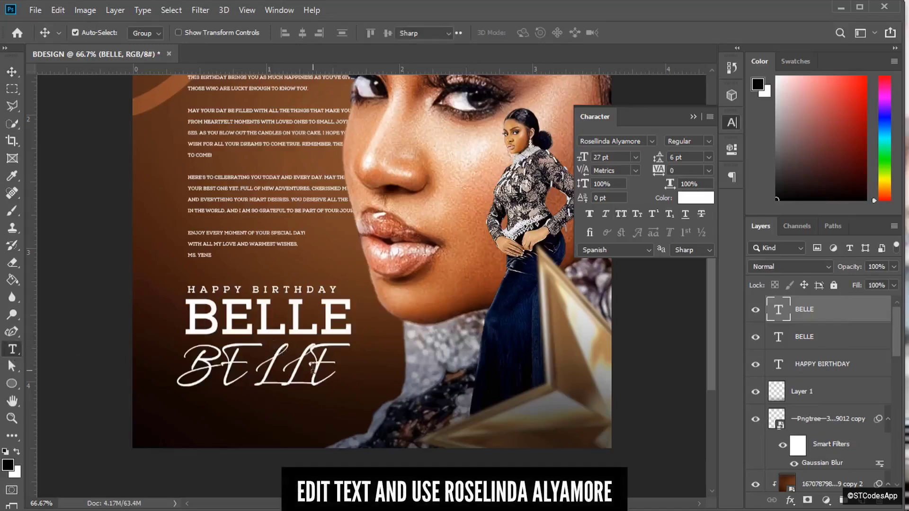
click(326, 366)
drag(340, 366, 191, 355)
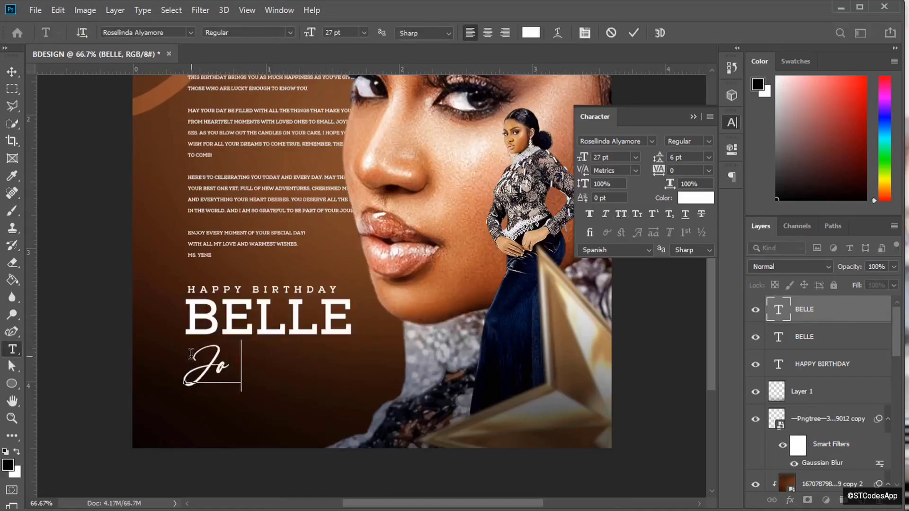
click(633, 34)
key(ctrl+t)
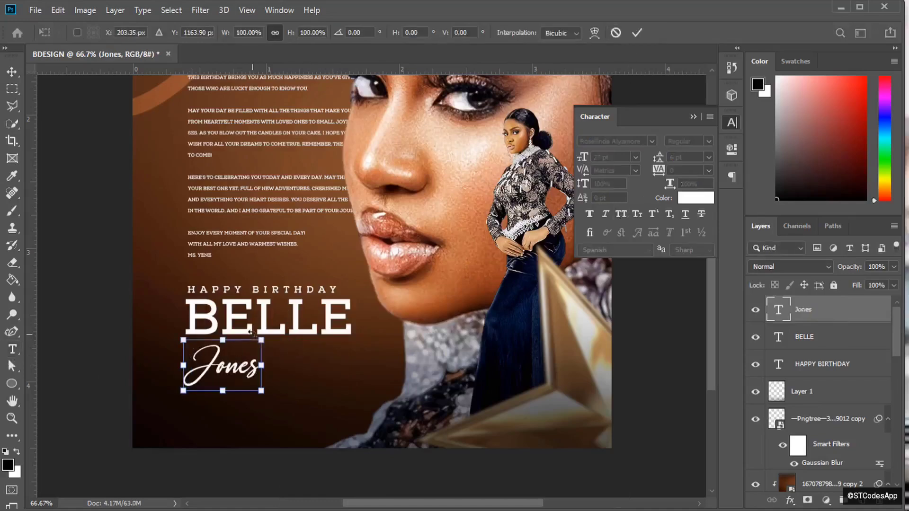
drag(261, 340, 297, 317)
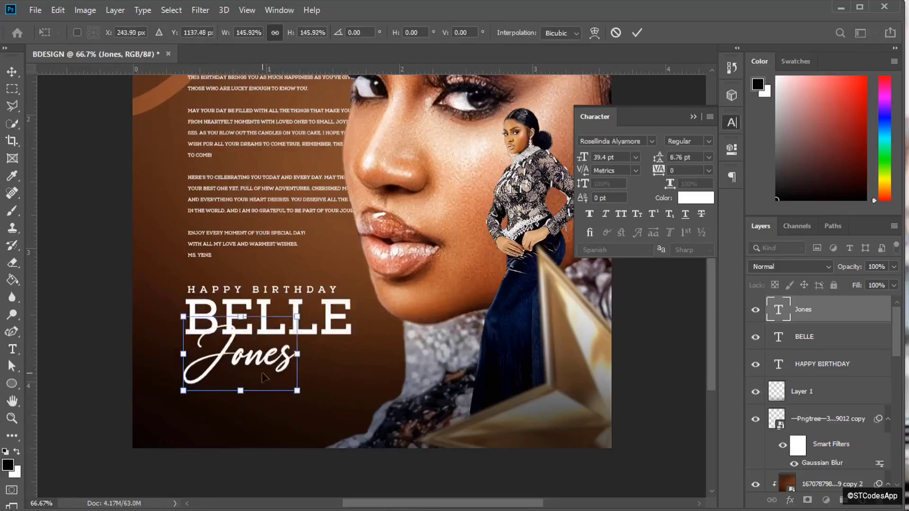
drag(258, 372, 269, 361)
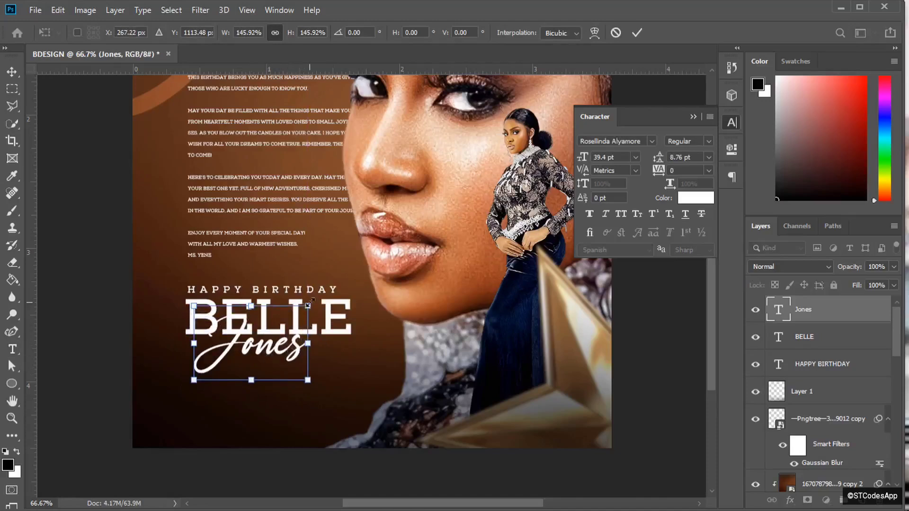
drag(308, 305, 320, 298)
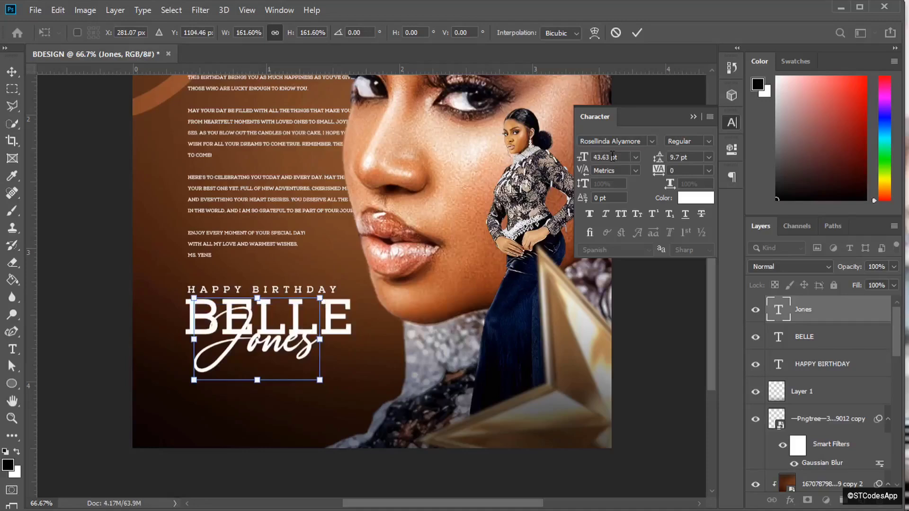
click(637, 32)
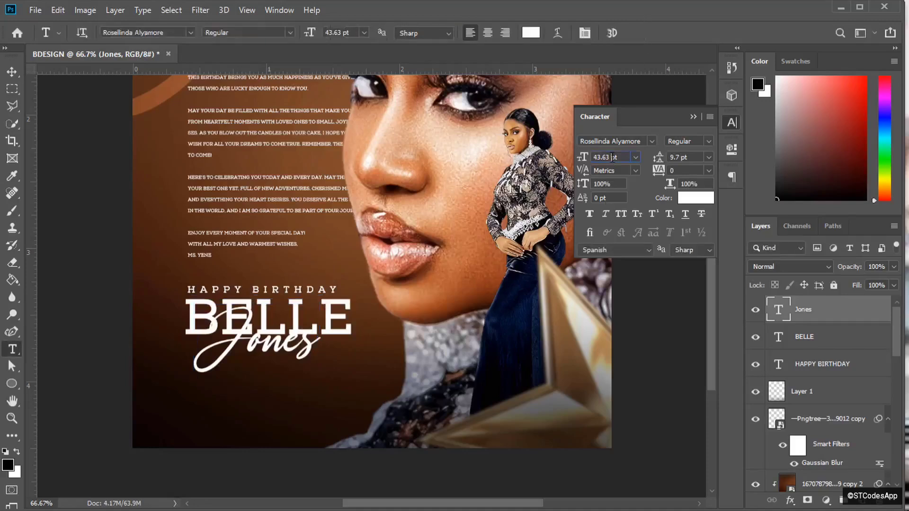
text(2)
key(Return)
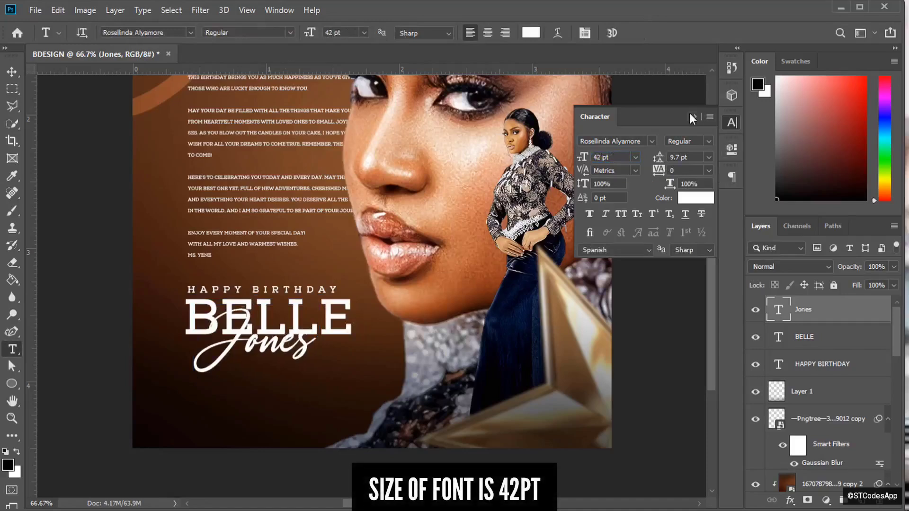
click(694, 117)
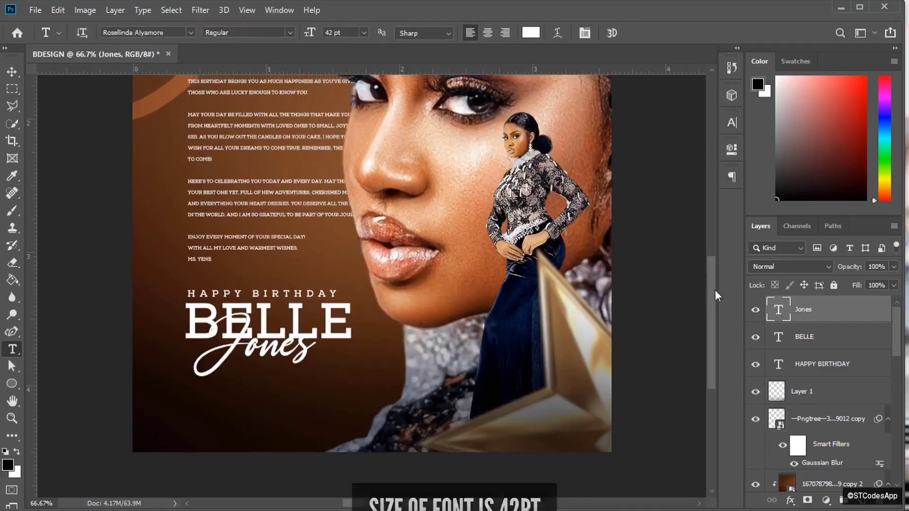
drag(713, 291, 717, 258)
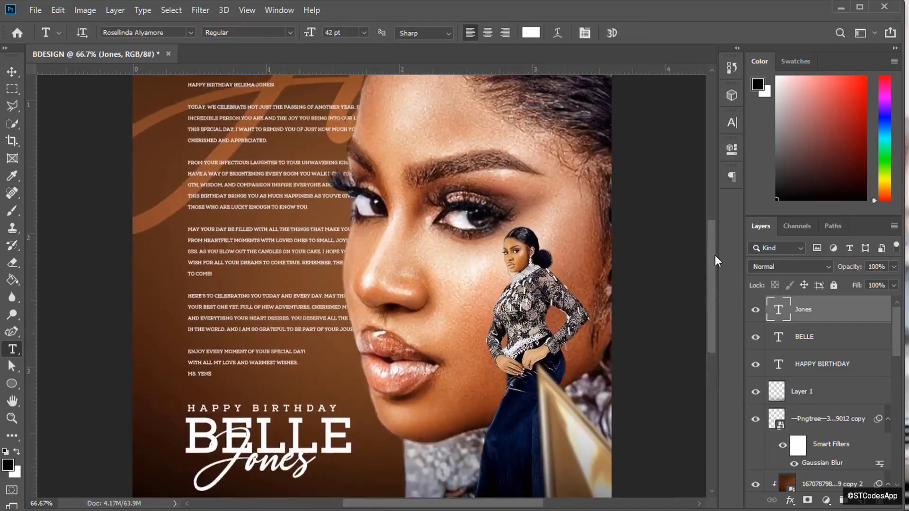
- Set the Jones script colour to pale yellow #FEF3A1 in the Character panel
click(732, 123)
drag(717, 296, 715, 264)
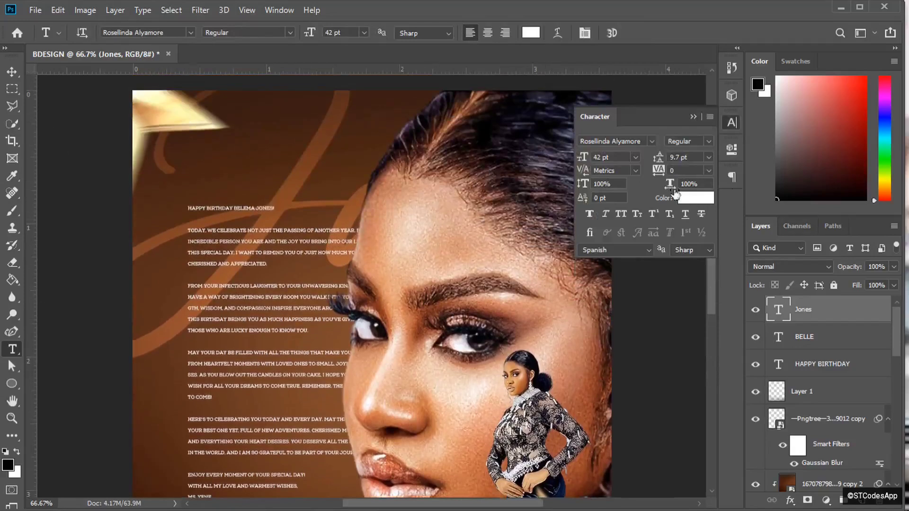
click(695, 198)
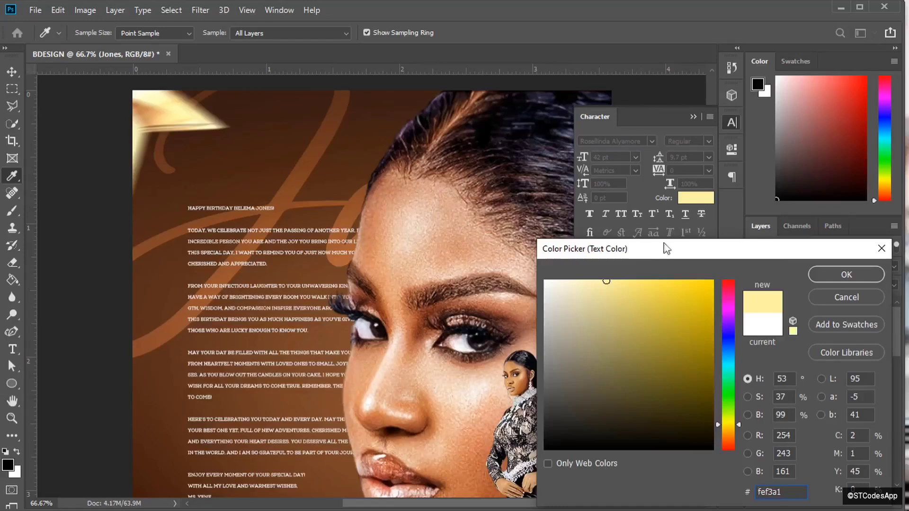
click(832, 281)
click(694, 116)
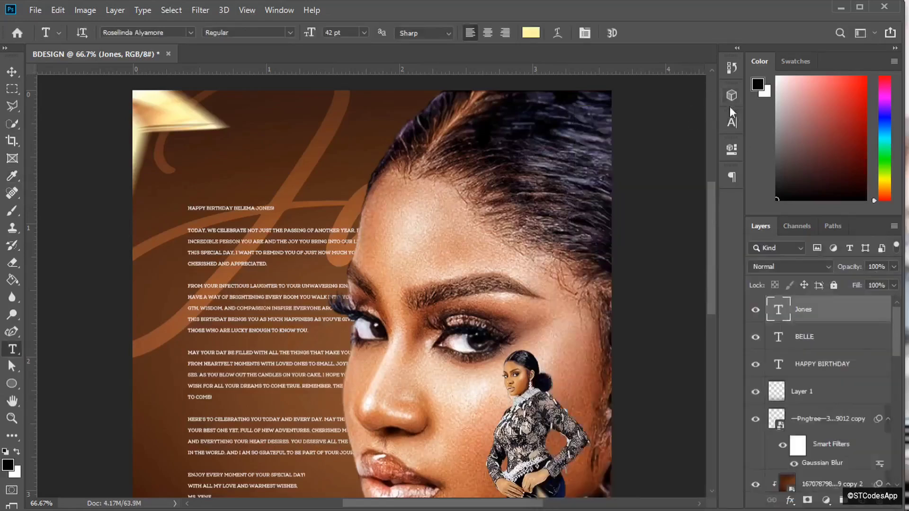
click(731, 122)
click(694, 199)
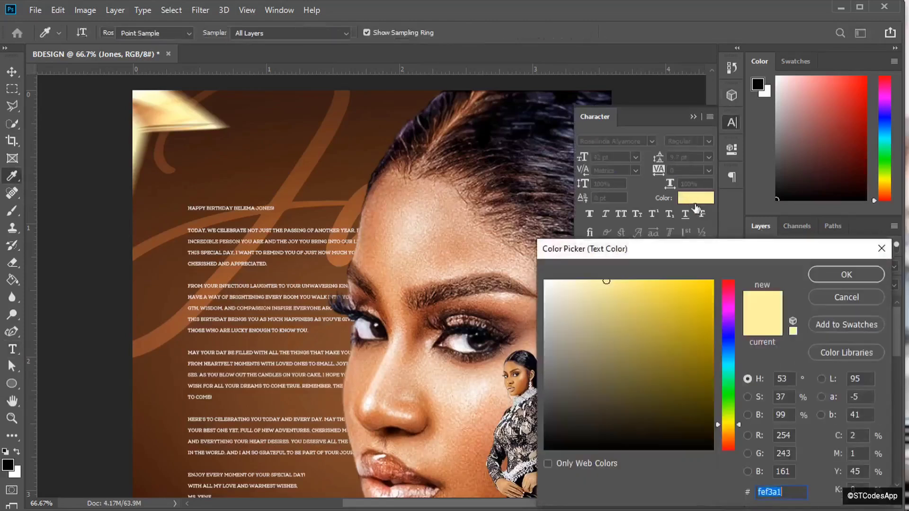
click(829, 273)
click(693, 117)
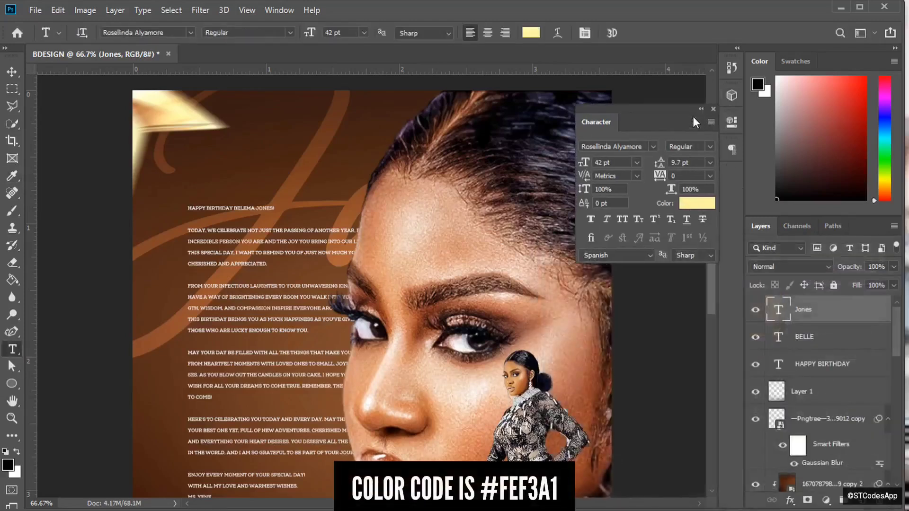
click(702, 109)
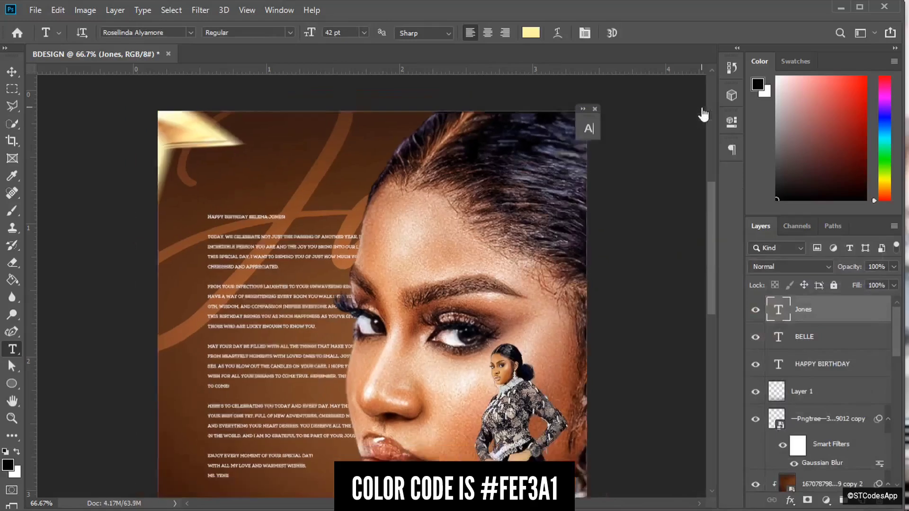
key(ctrl+minus)
key(ctrl+minus)
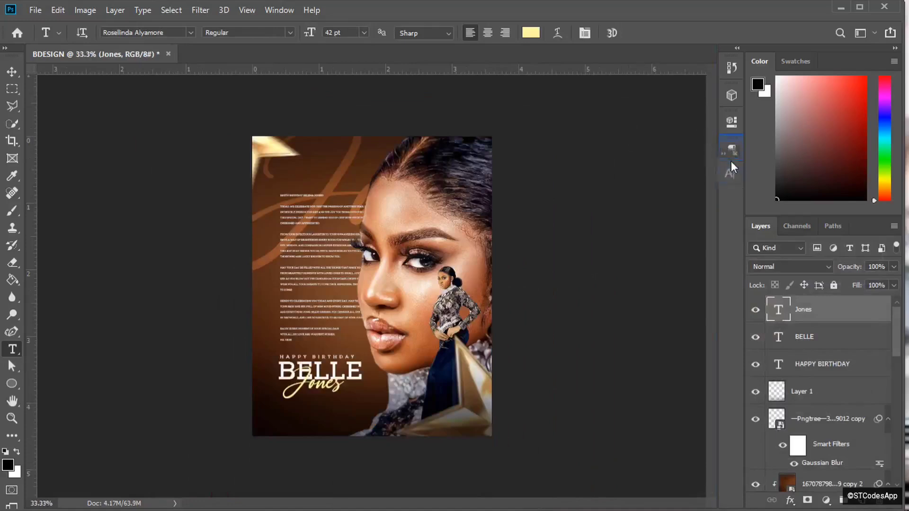
- Nudge Jones slightly down and reposition the large faded Jones background lettering
key(ctrl+plus)
key(ctrl+plus)
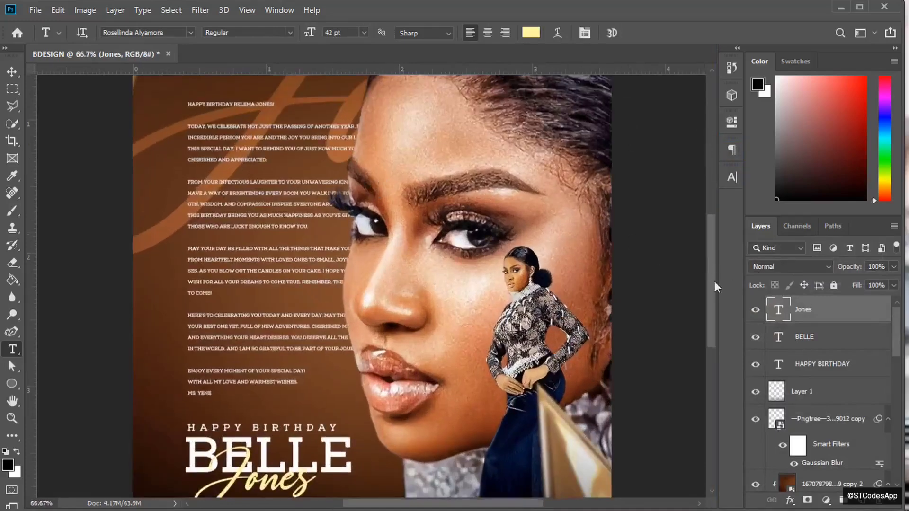
scroll(715, 282, down, 3)
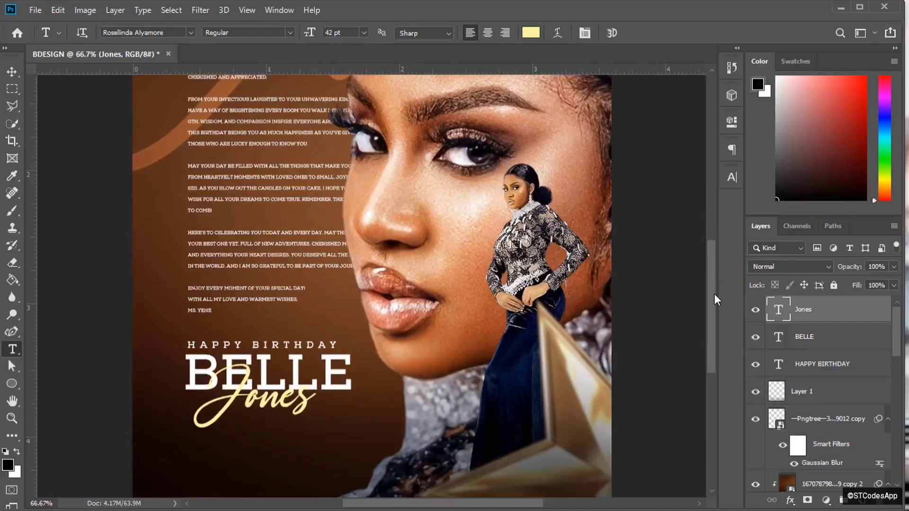
key(ctrl+minus)
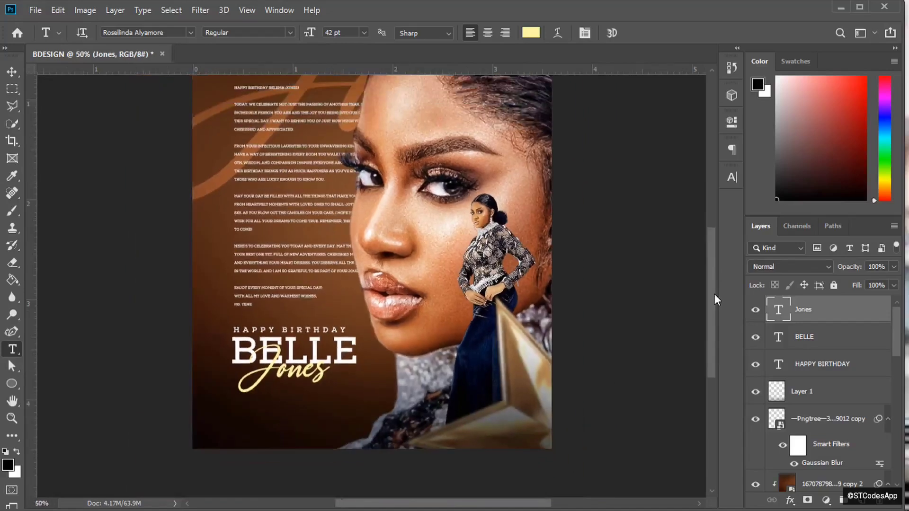
key(ctrl+minus)
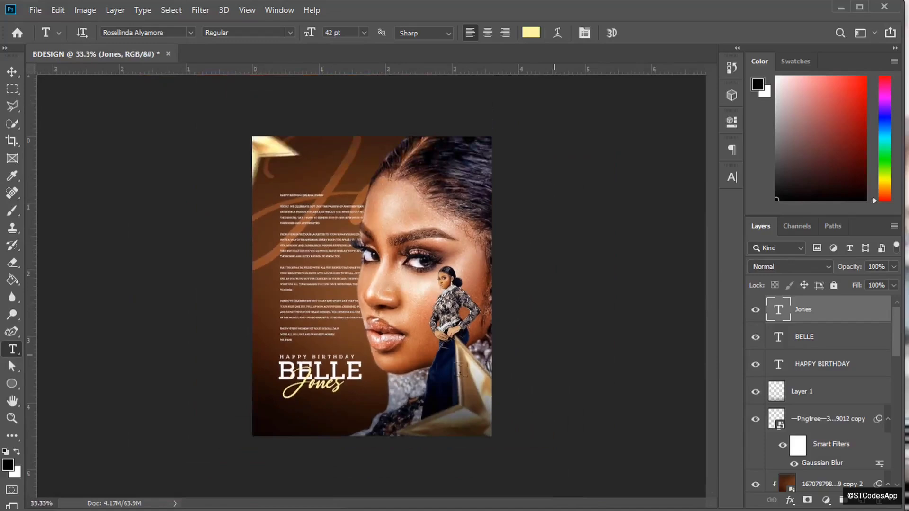
key(v)
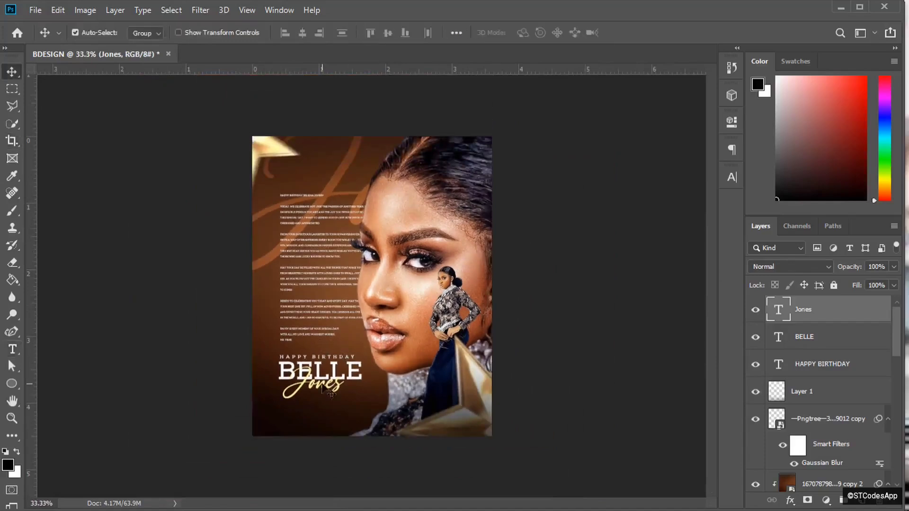
drag(323, 386, 324, 388)
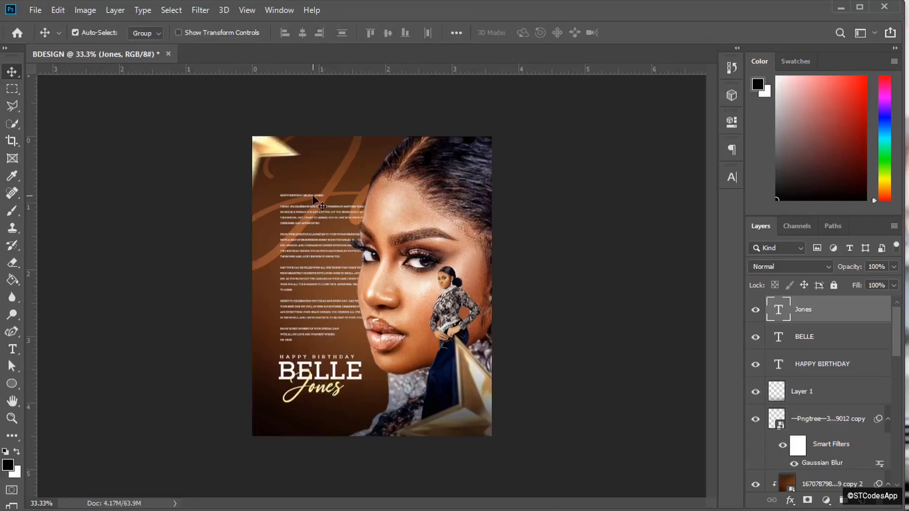
click(352, 154)
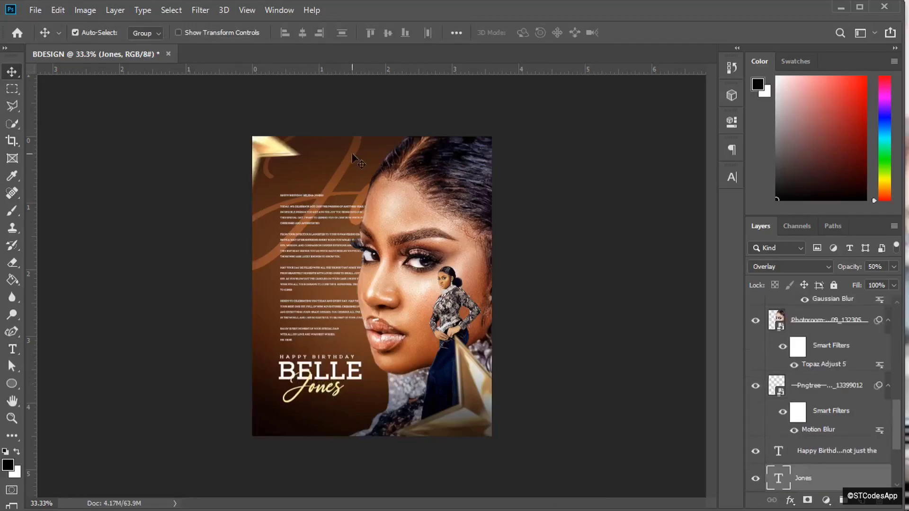
drag(353, 154, 327, 218)
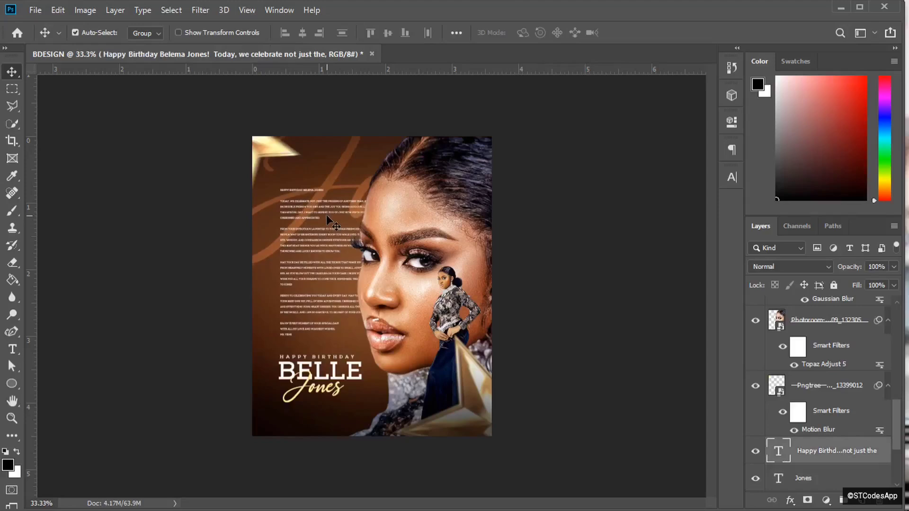
click(323, 360)
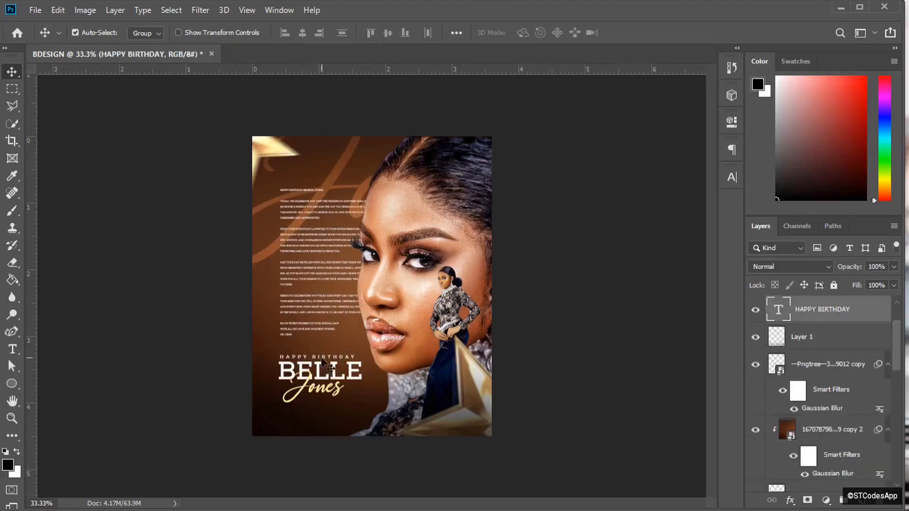
drag(902, 343, 900, 343)
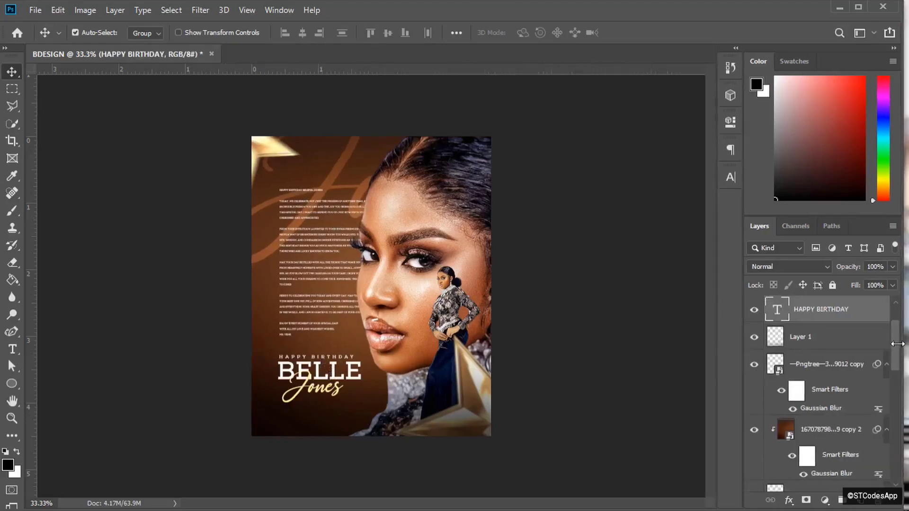
scroll(900, 333, up, 2)
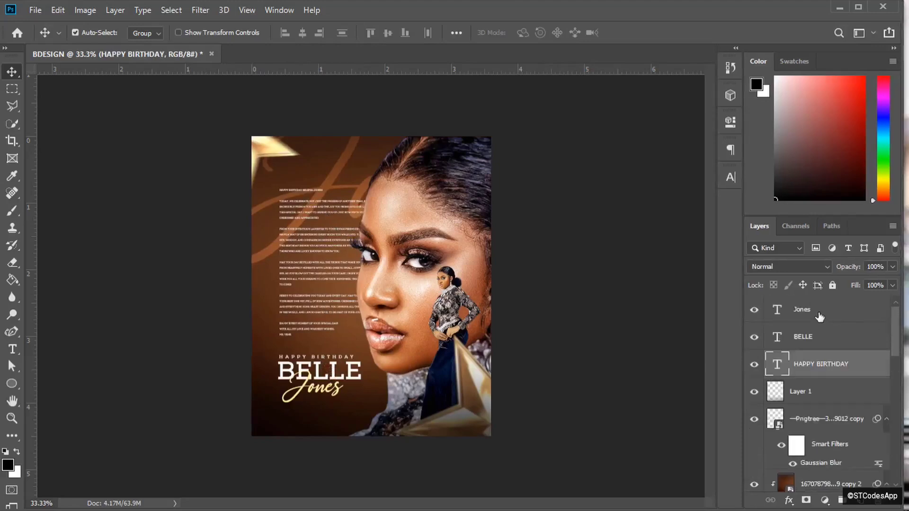
shift+click(820, 317)
key(Up)
key(Up)
key(Up)
key(Up)
key(Up)
key(Up)
key(Up)
key(Up)
key(Up)
key(Up)
key(Up)
key(Up)
key(Up)
key(Up)
key(Up)
key(Up)
key(Up)
key(Up)
key(Up)
key(Up)
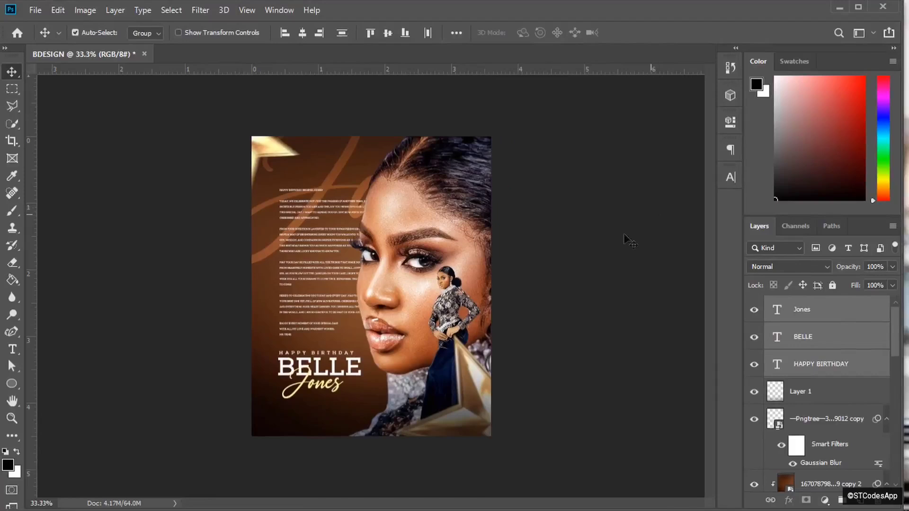
key(Up)
key(Up)
key(Up)
key(Up)
key(Up)
key(Up)
key(Up)
key(Up)
key(Up)
key(Up)
key(Up)
key(Up)
key(Up)
key(Up)
key(Up)
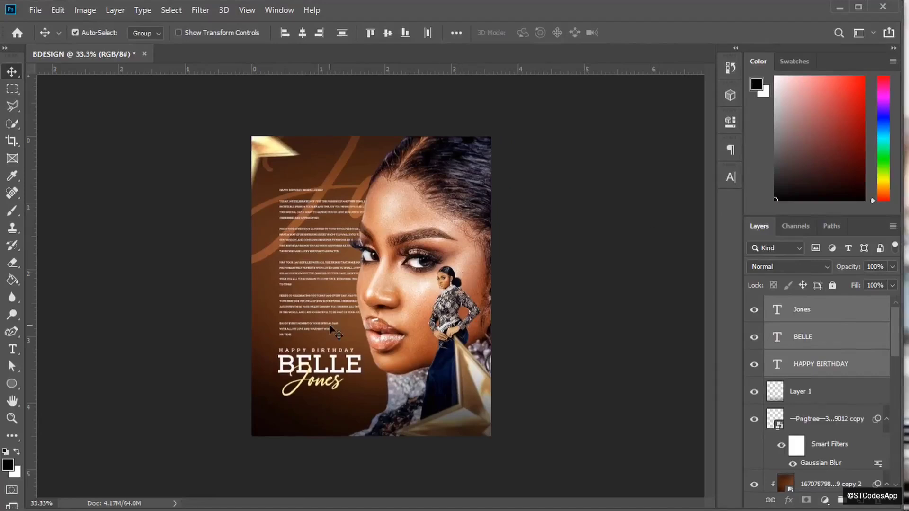
- Duplicate the HAPPY BIRTHDAY line and move the copy near the poster bottom
key(ctrl+plus)
key(ctrl+plus)
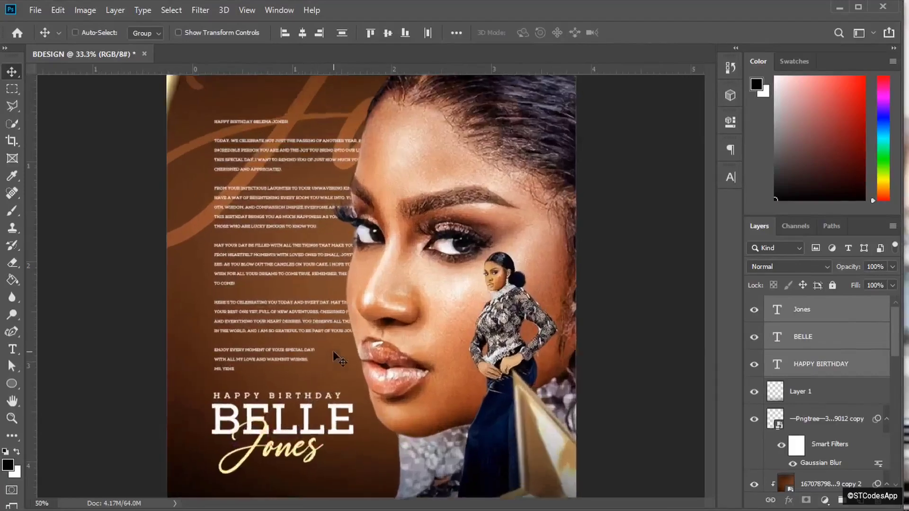
scroll(712, 291, down, 3)
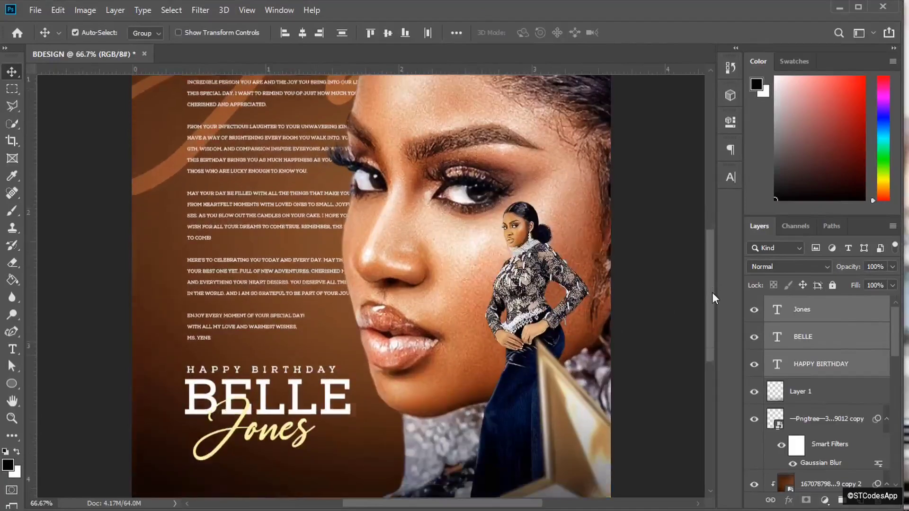
scroll(712, 296, down, 3)
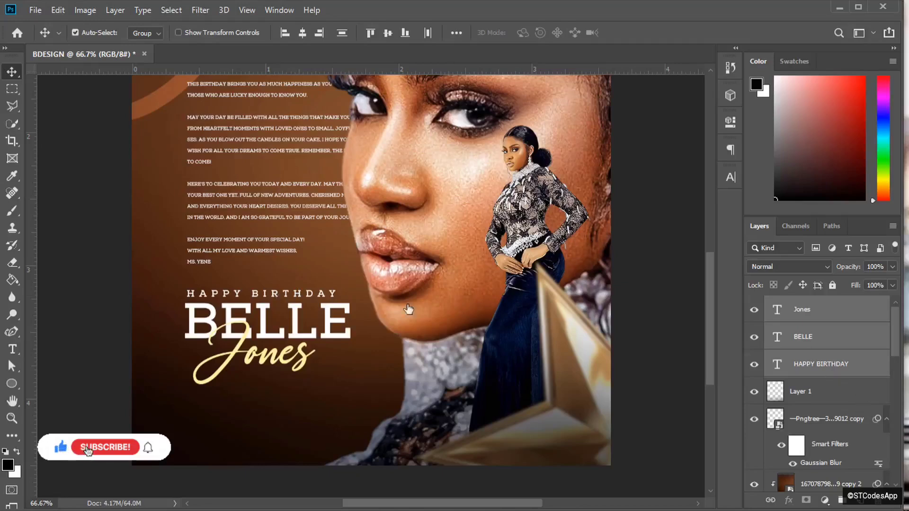
click(317, 292)
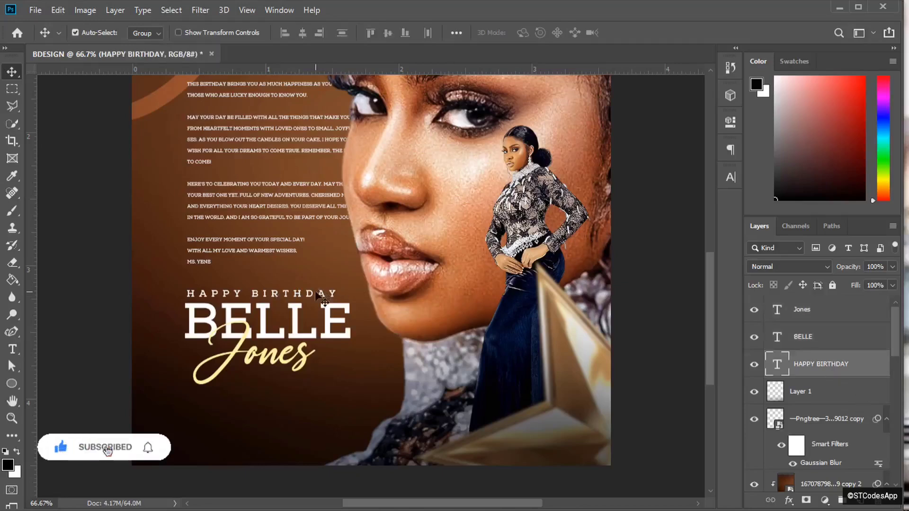
key(ctrl+j)
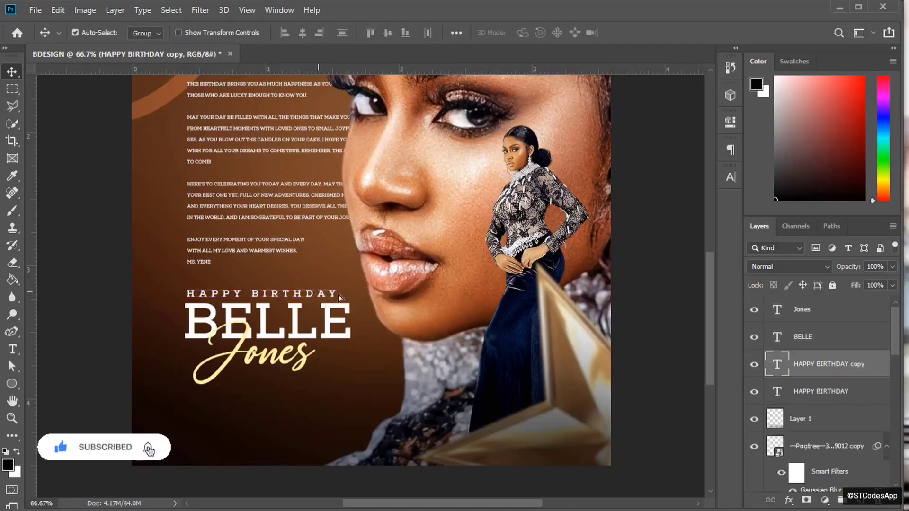
drag(316, 294, 307, 419)
click(13, 350)
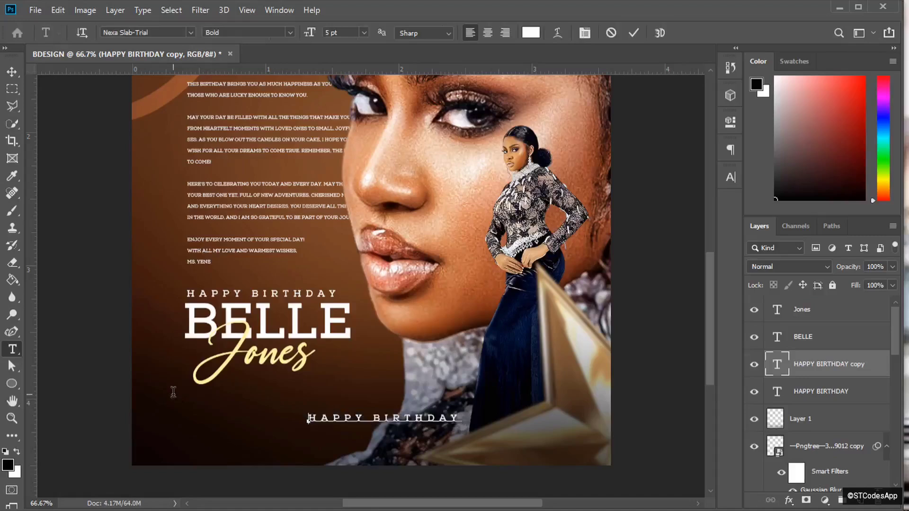
- Retype the bottom copy as MMXXIV.X.III and set its tracking to 1000
text(MMXXIV XIII)
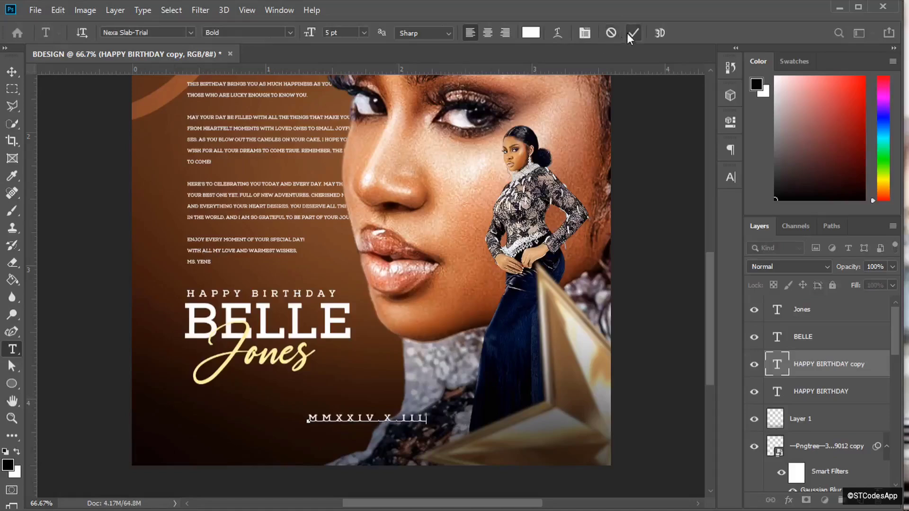
click(629, 34)
click(732, 177)
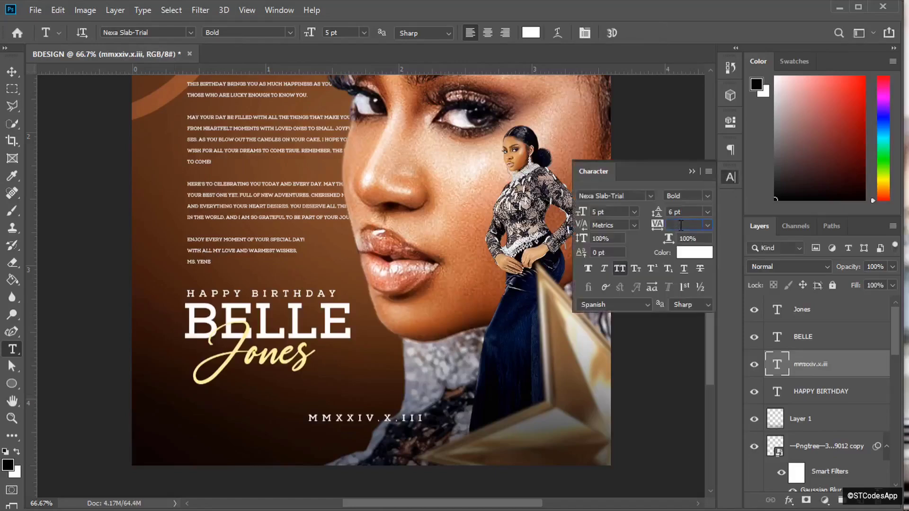
text(1000)
key(Return)
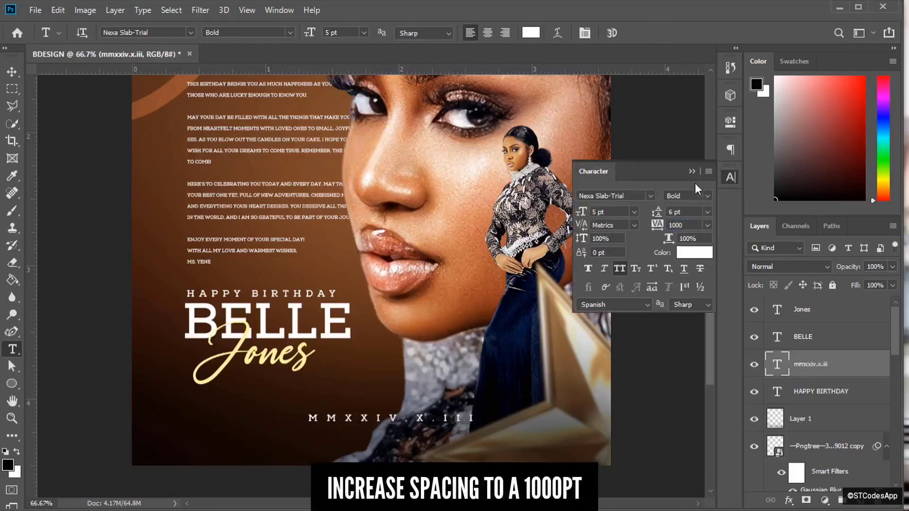
- Shift the date left to centre it near the poster's bottom edge
click(692, 171)
key(v)
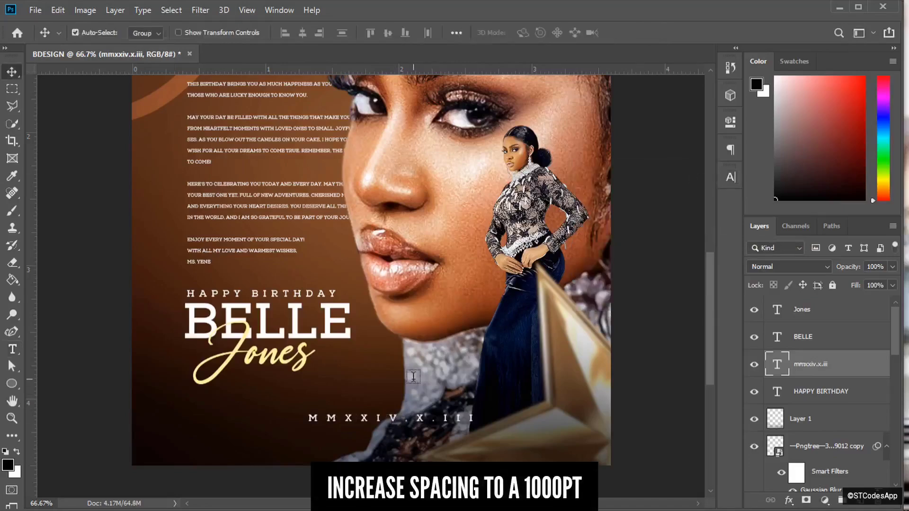
drag(419, 419, 401, 420)
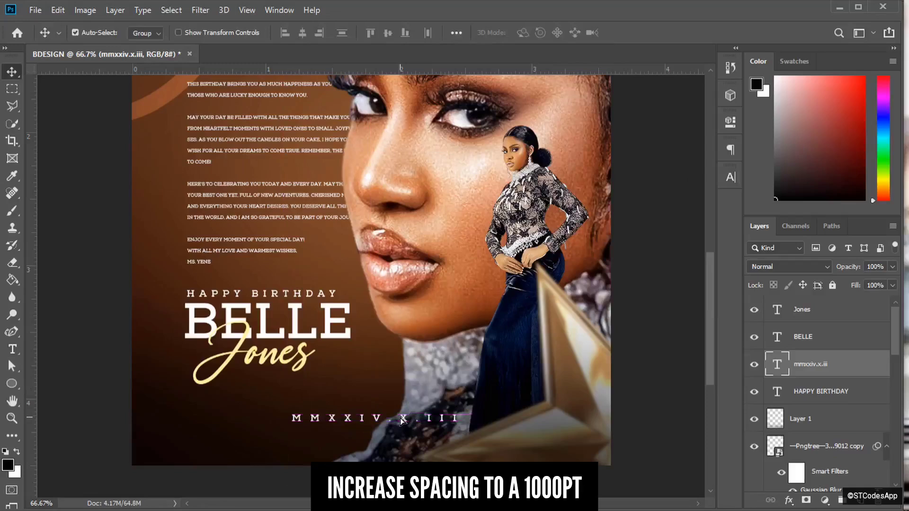
key(ctrl+minus)
key(ctrl+minus)
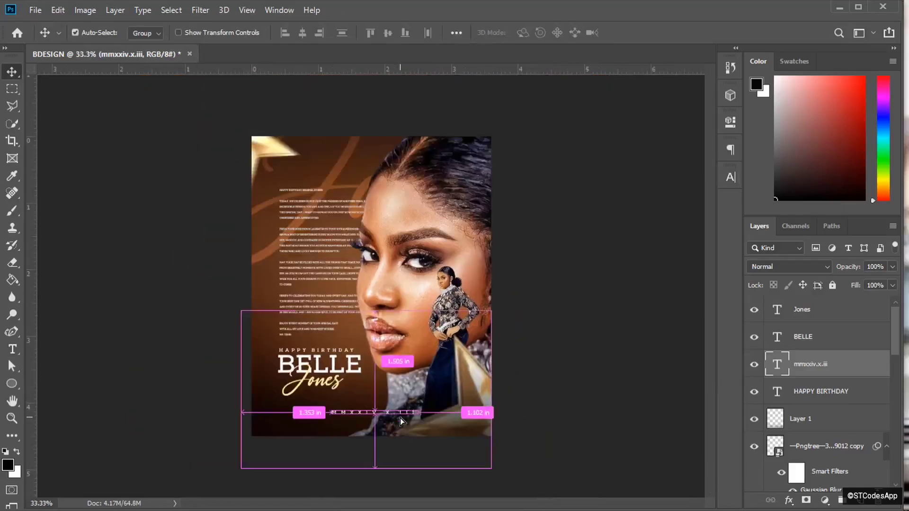
- Drag GOLDEN LIGHT.png from the BD Design folder onto the poster's top-right corner
key(alt+Tab)
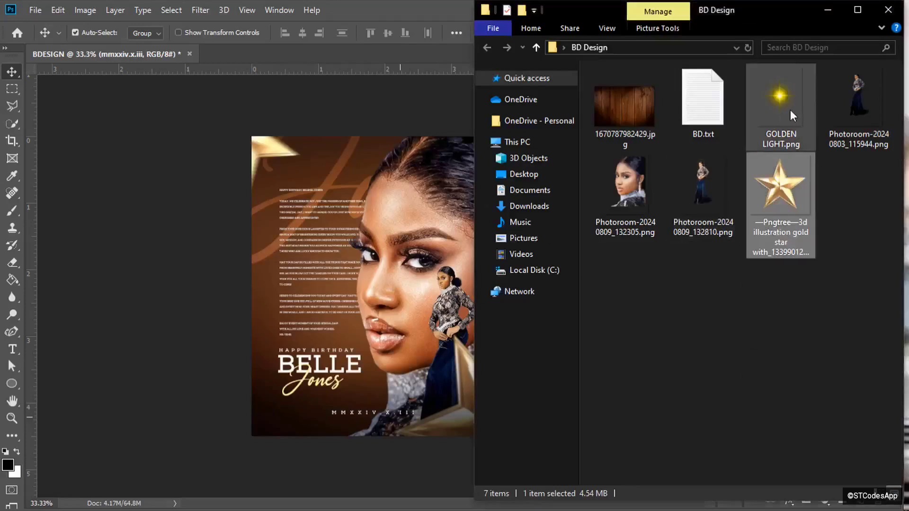
click(791, 112)
drag(791, 110, 423, 198)
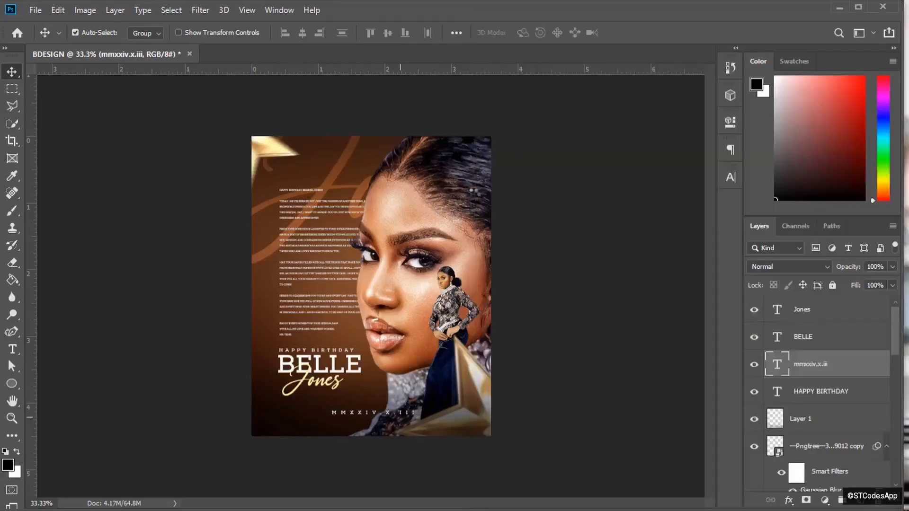
drag(375, 311, 477, 176)
click(507, 32)
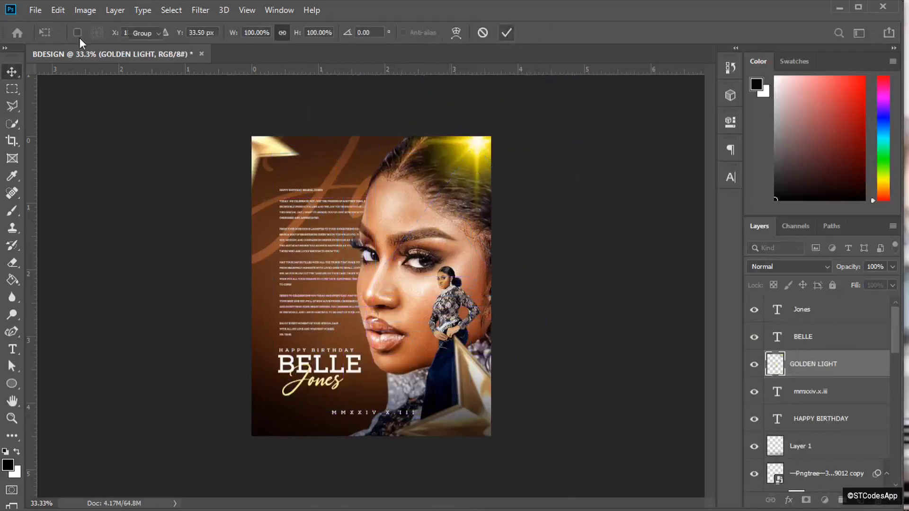
click(82, 14)
- Apply Hue/Saturation to the golden light with Hue -30 and Saturation -45
mouse_move(168, 47)
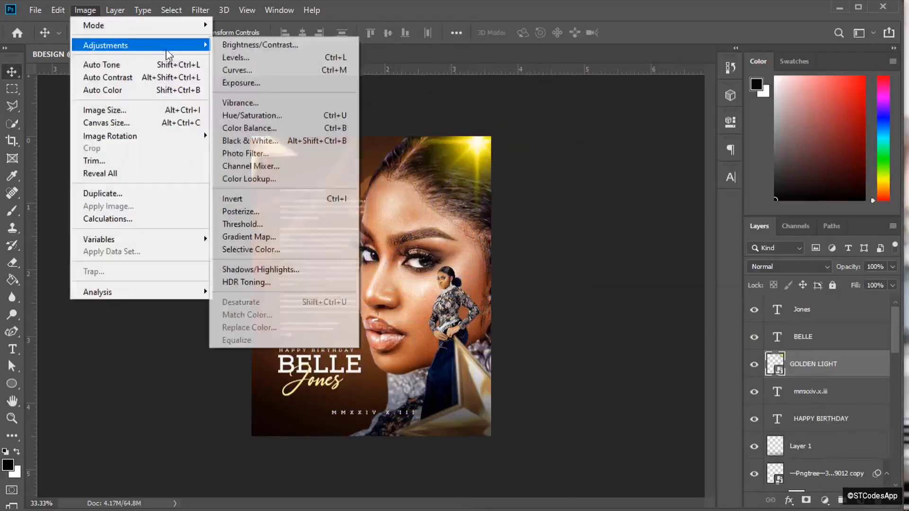
click(260, 116)
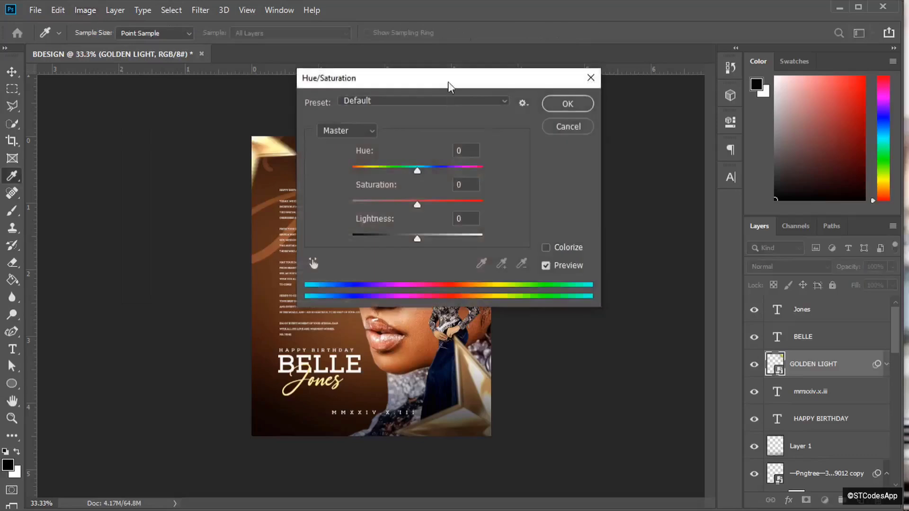
drag(456, 80, 704, 72)
drag(669, 160, 660, 160)
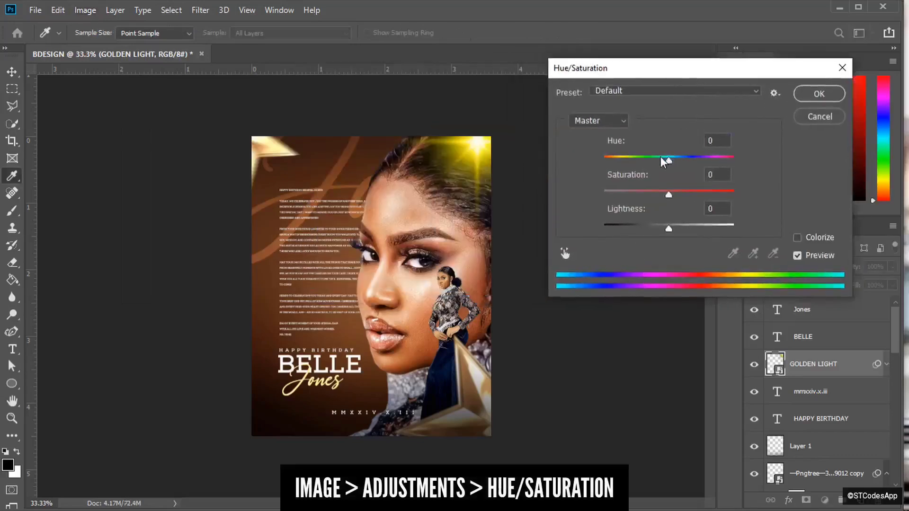
click(678, 158)
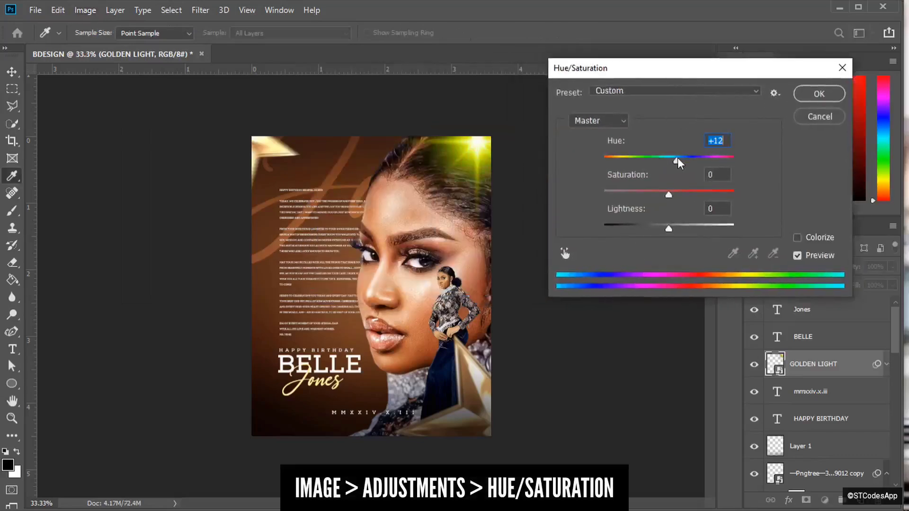
click(731, 141)
text(-30)
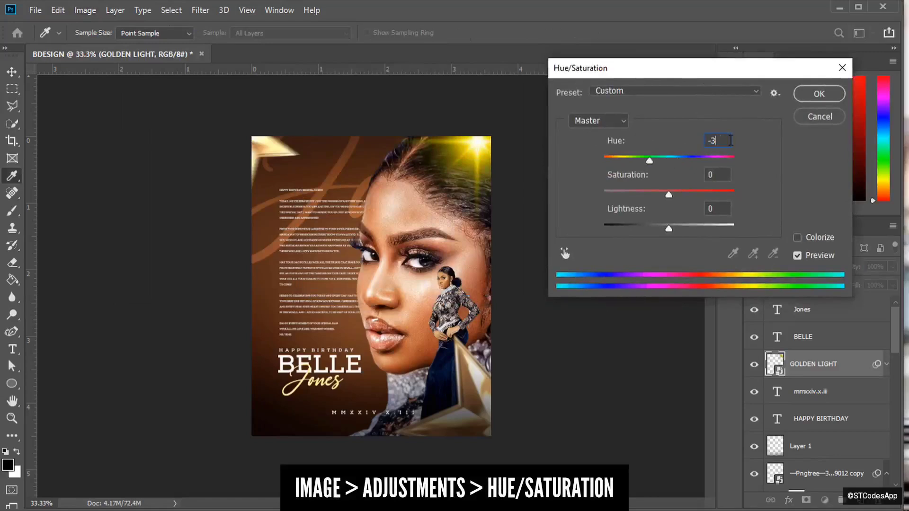
click(647, 192)
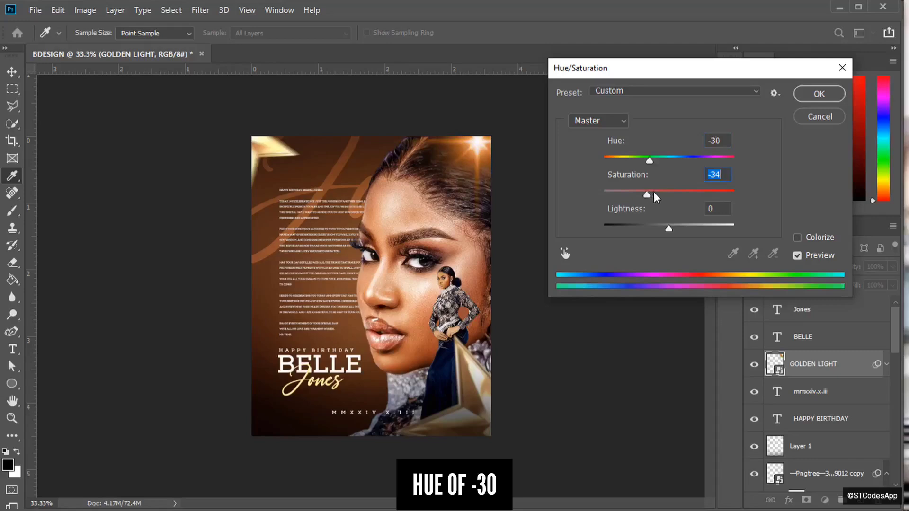
drag(655, 192, 643, 193)
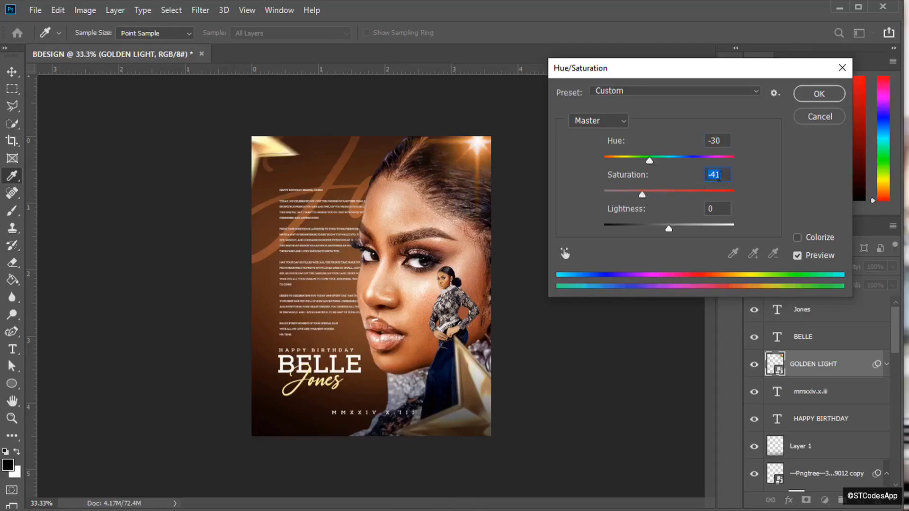
text(-45)
click(819, 94)
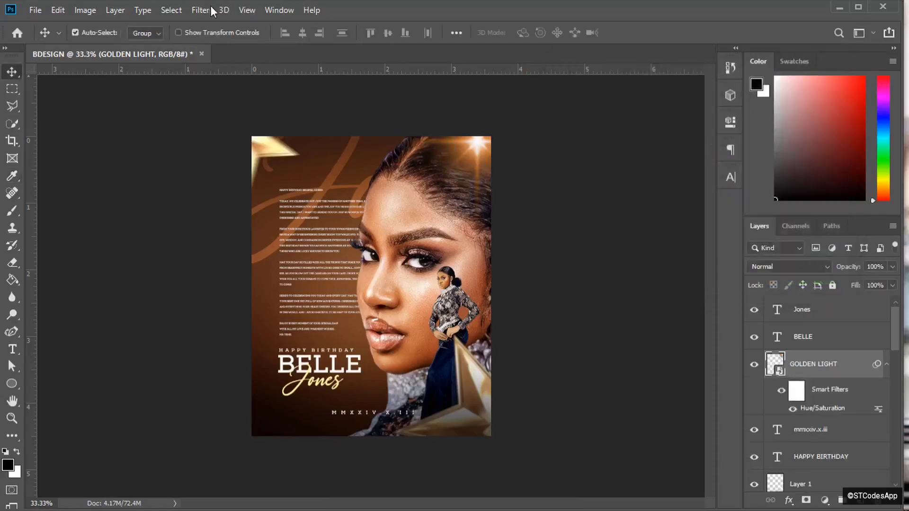
- Apply a 130-pixel Gaussian Blur to the golden light
click(201, 10)
mouse_move(289, 161)
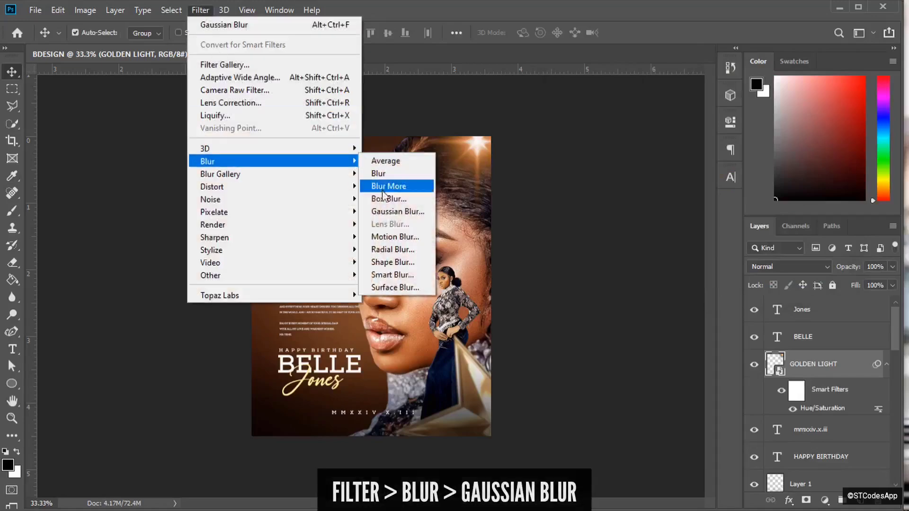
click(381, 213)
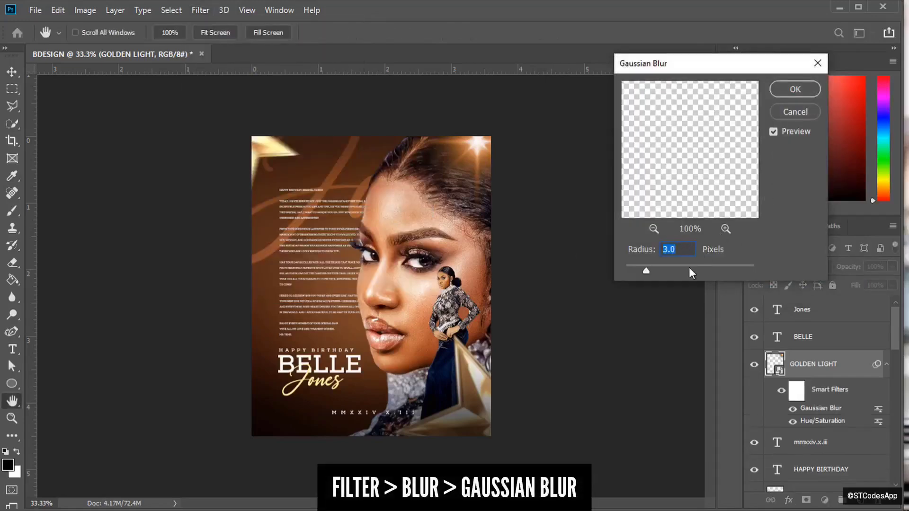
drag(680, 266, 714, 266)
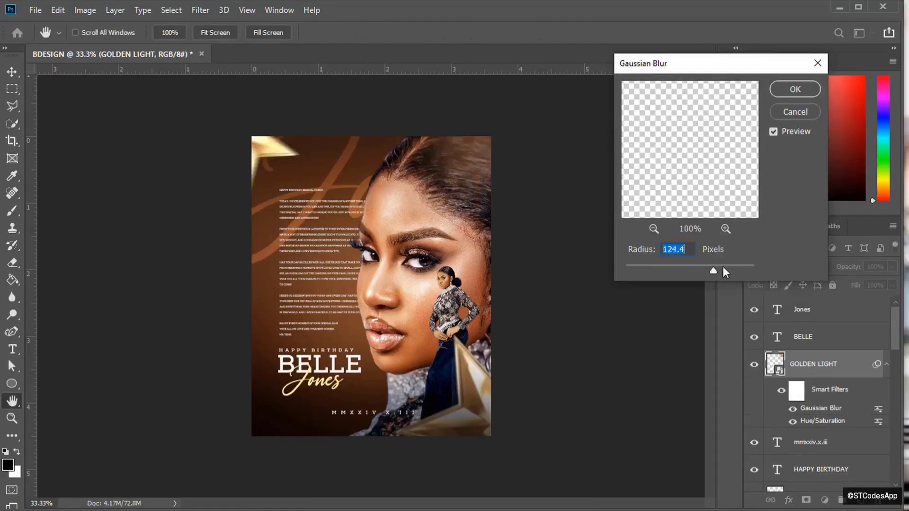
click(688, 250)
key(BackSpace)
key(BackSpace)
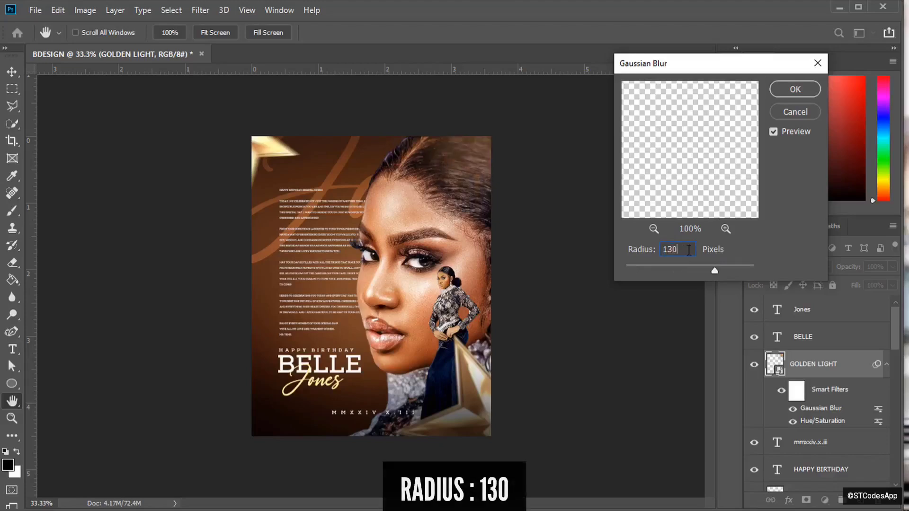
key(Return)
- Set the golden light to Screen blend at 60% opacity, then save the poster
click(777, 265)
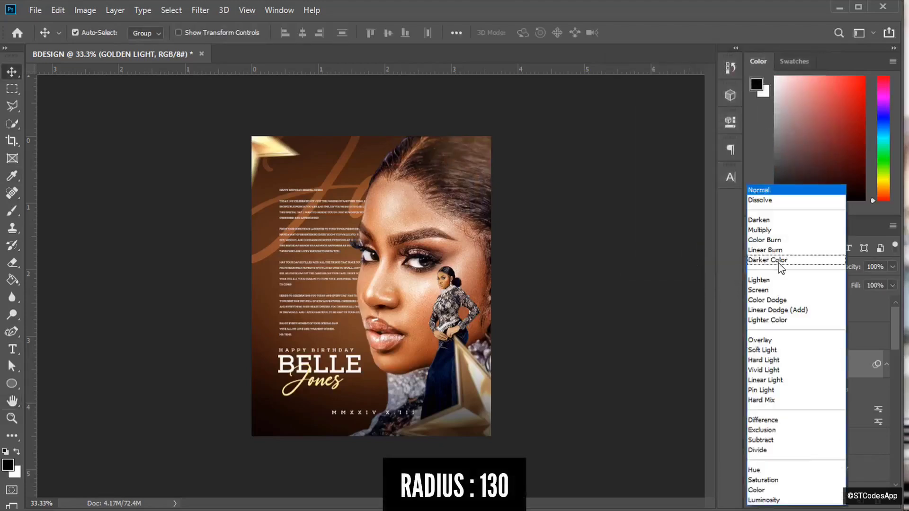
click(781, 290)
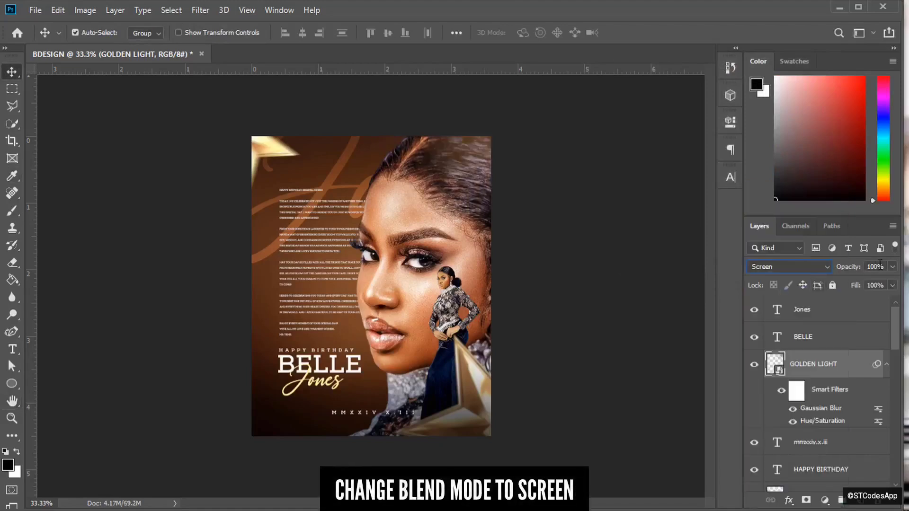
text(60)
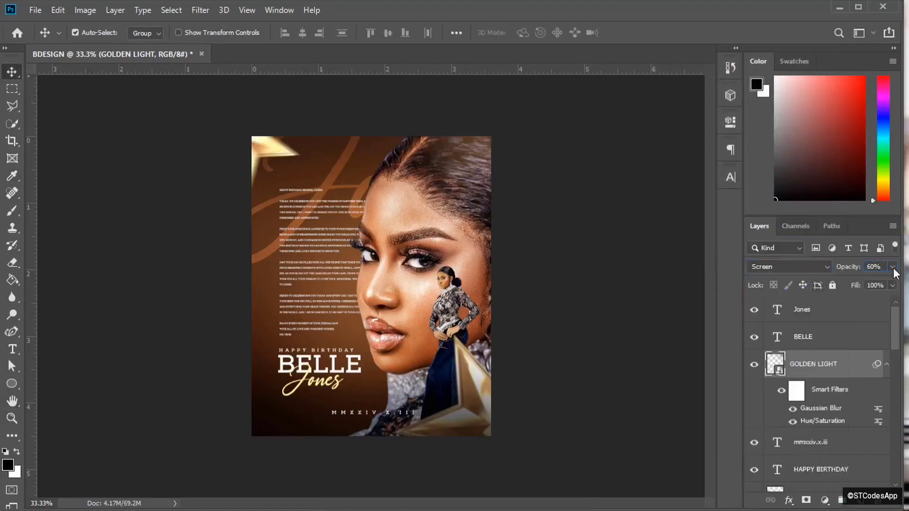
key(Return)
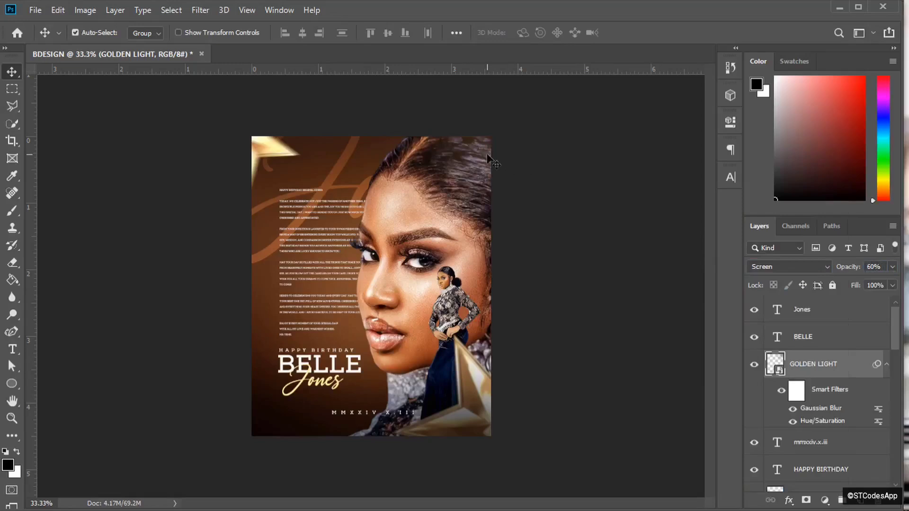
key(ctrl+plus)
key(ctrl+minus)
key(ctrl+minus)
key(ctrl+plus)
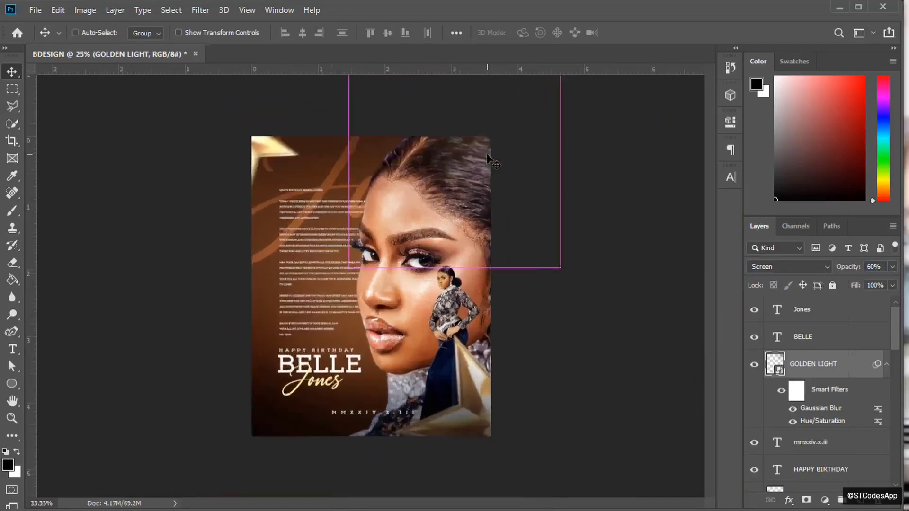
key(ctrl+plus)
key(ctrl+minus)
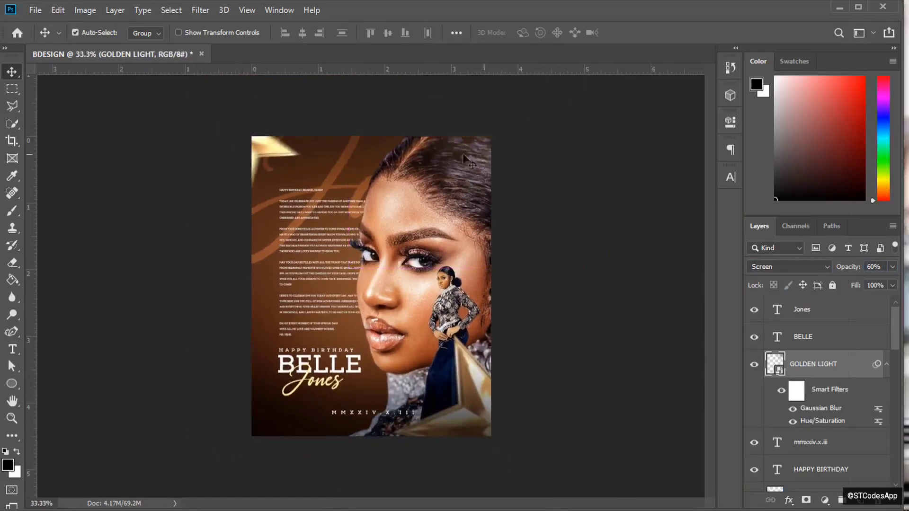
key(ctrl)
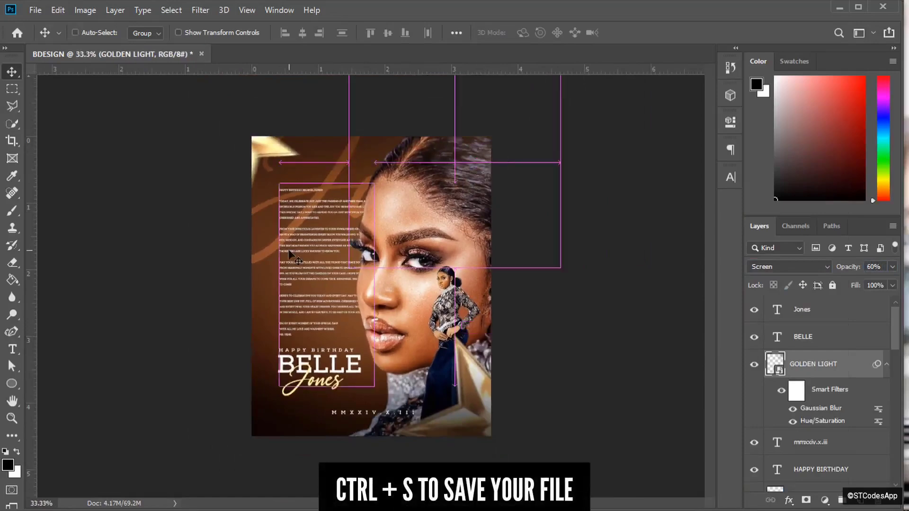
key(ctrl+s)
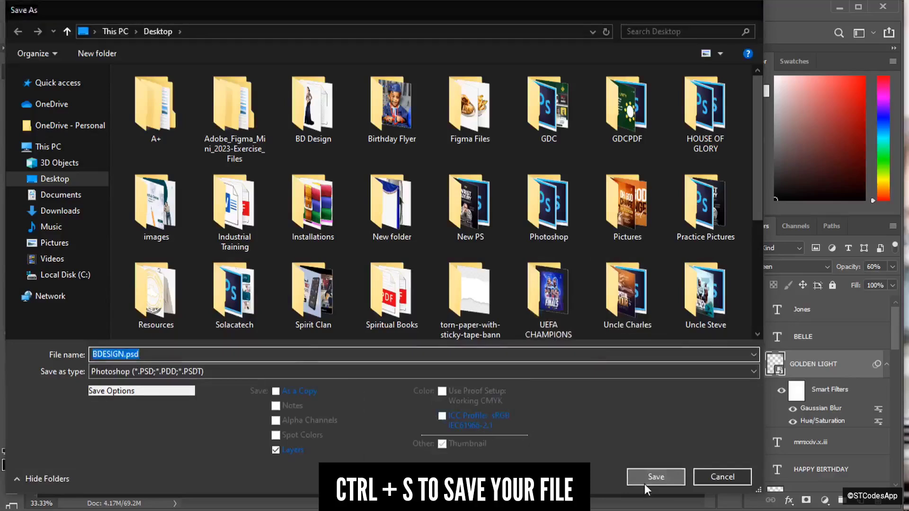
- Save the poster as BDESIGN.psd, accepting the Photoshop format options
click(645, 481)
click(603, 168)
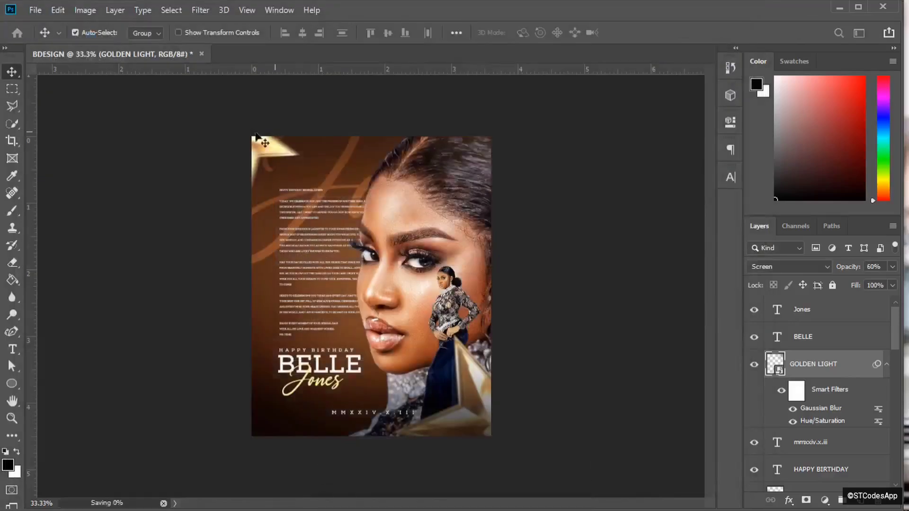
click(36, 10)
click(58, 10)
click(27, 17)
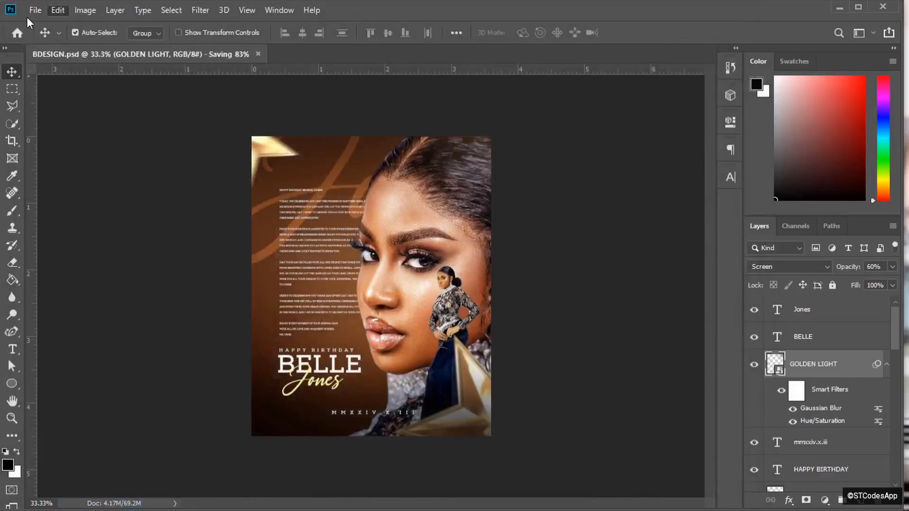
- Save a JPEG copy BDESIGN.jpg to the Desktop and minimise Photoshop
click(36, 9)
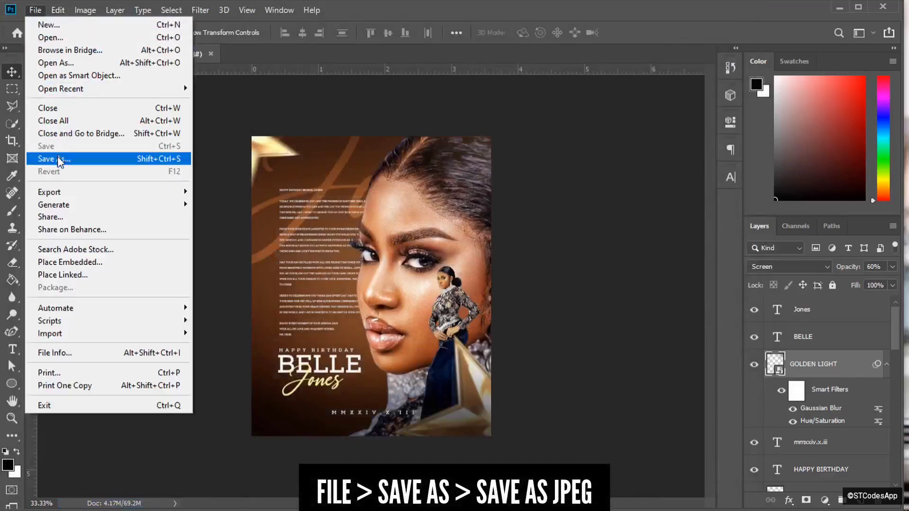
click(56, 159)
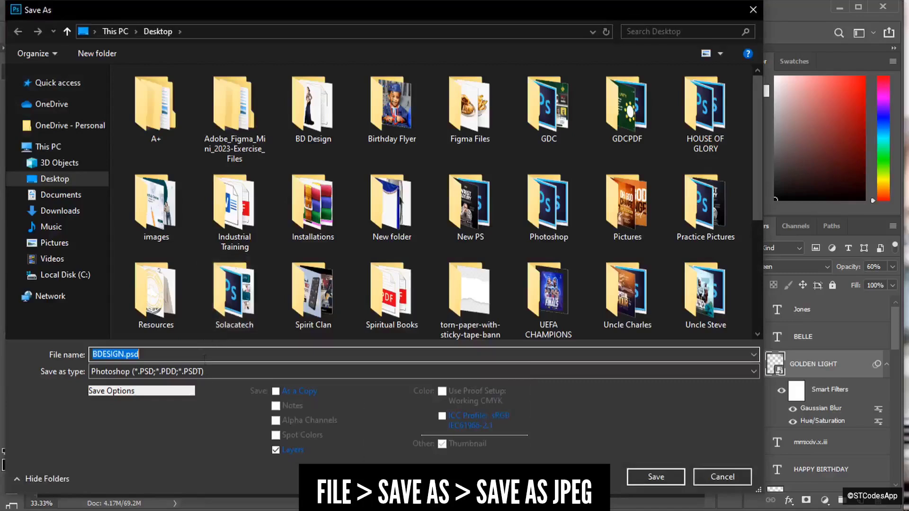
click(212, 371)
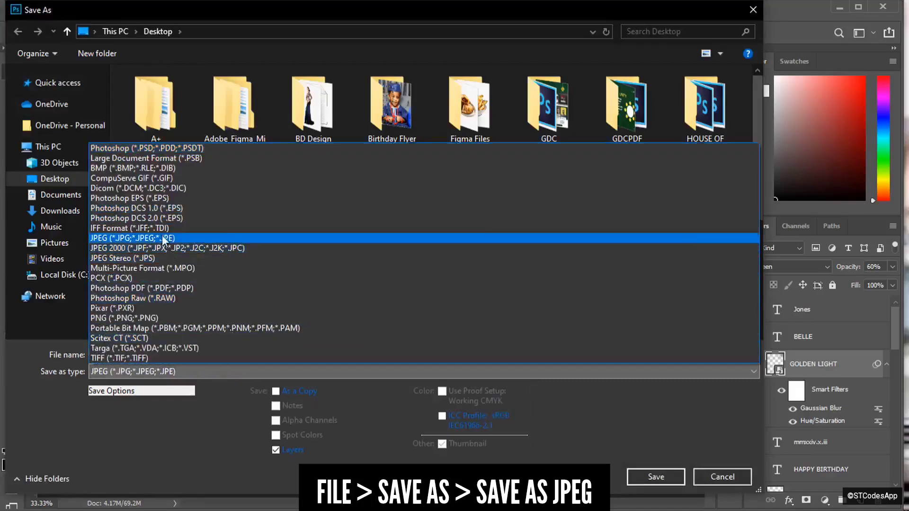
click(163, 238)
click(655, 477)
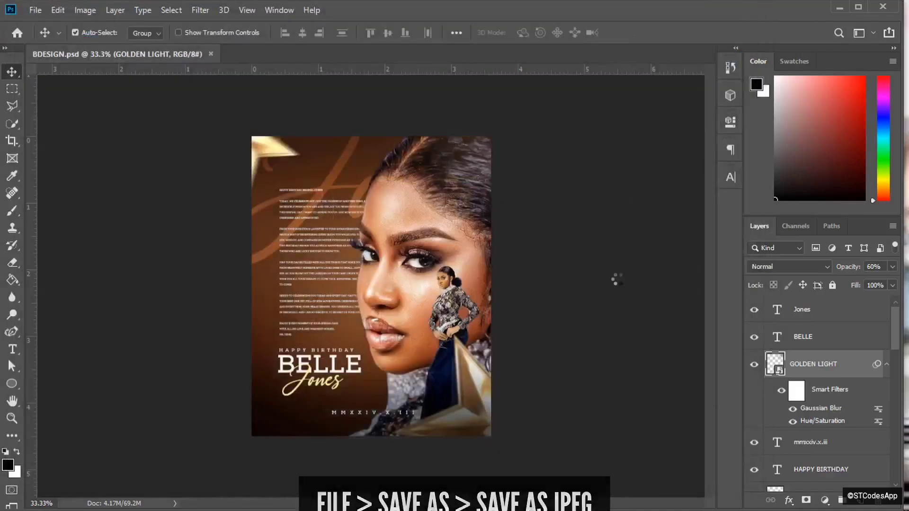
click(516, 119)
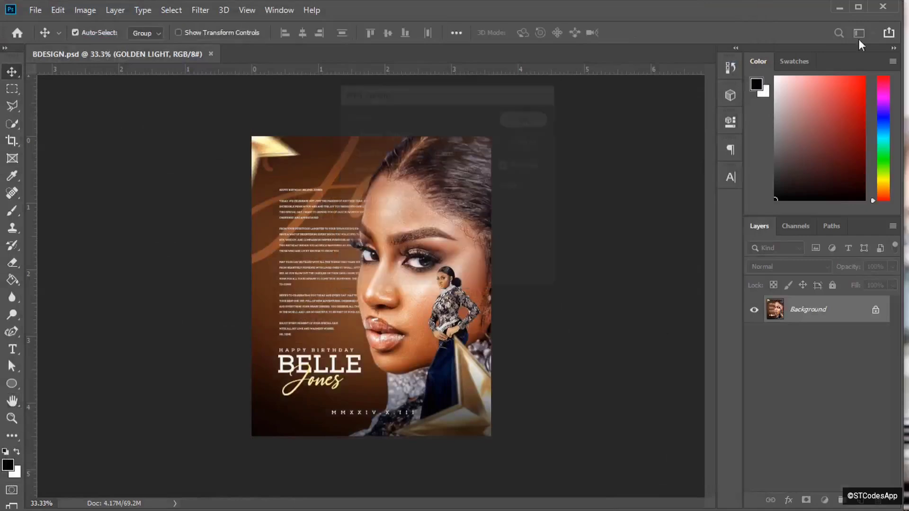
click(834, 7)
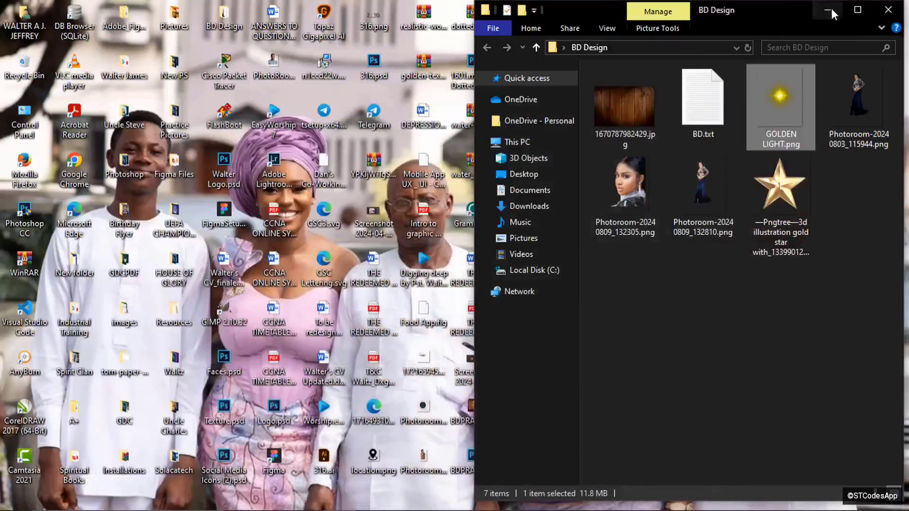
- Open BDESIGN.jpg from the desktop in Photos and zoom in and out to inspect it
click(829, 7)
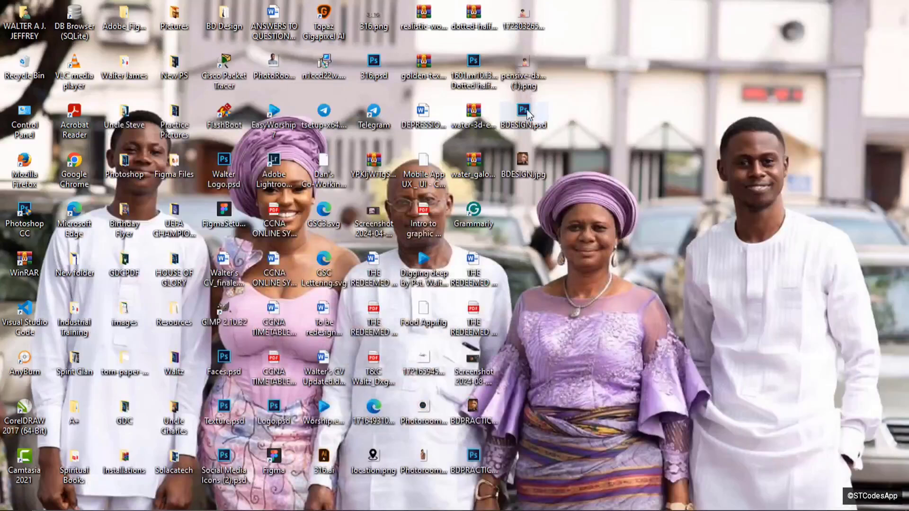
double_click(524, 159)
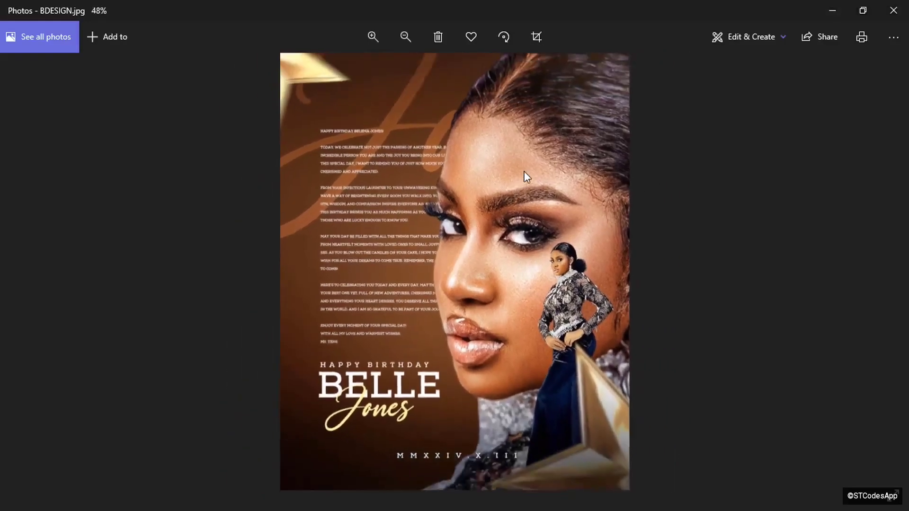
scroll(524, 171, up, 2)
scroll(524, 171, down, 2)
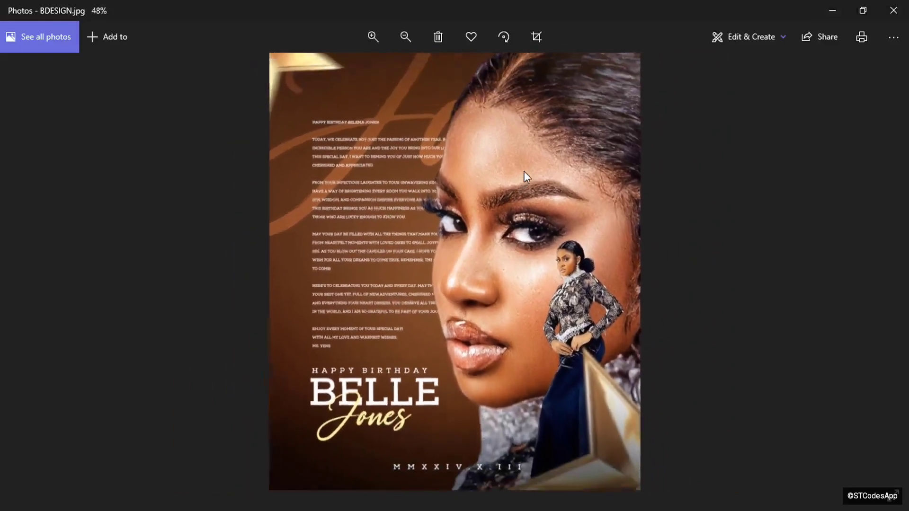
scroll(524, 172, up, 2)
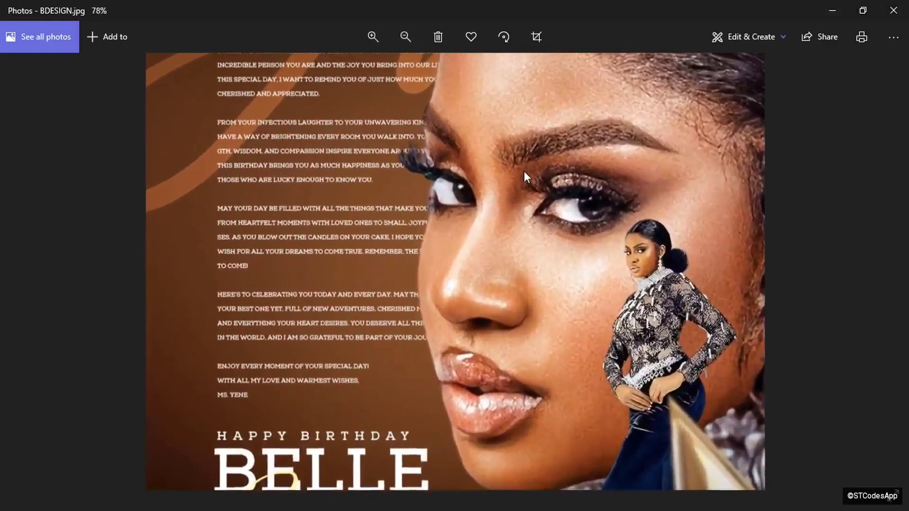
scroll(524, 171, down, 2)
scroll(524, 172, up, 2)
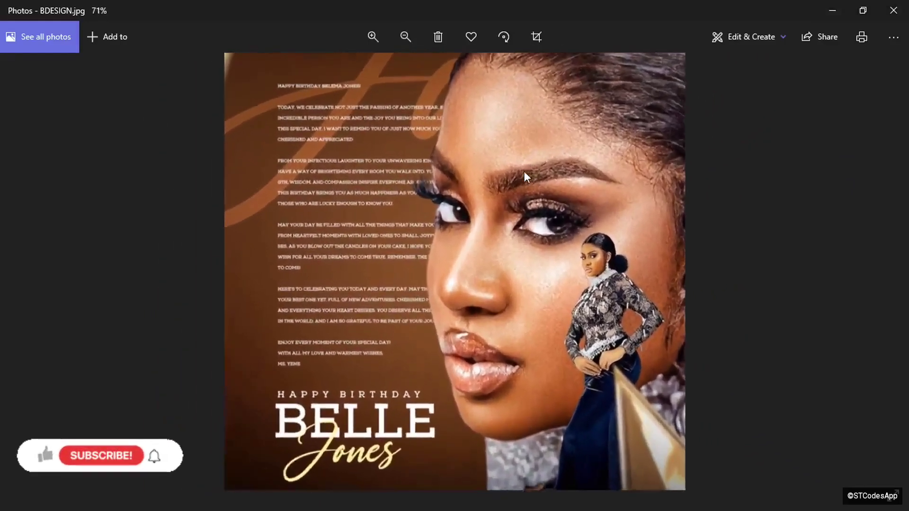
scroll(523, 172, down, 2)
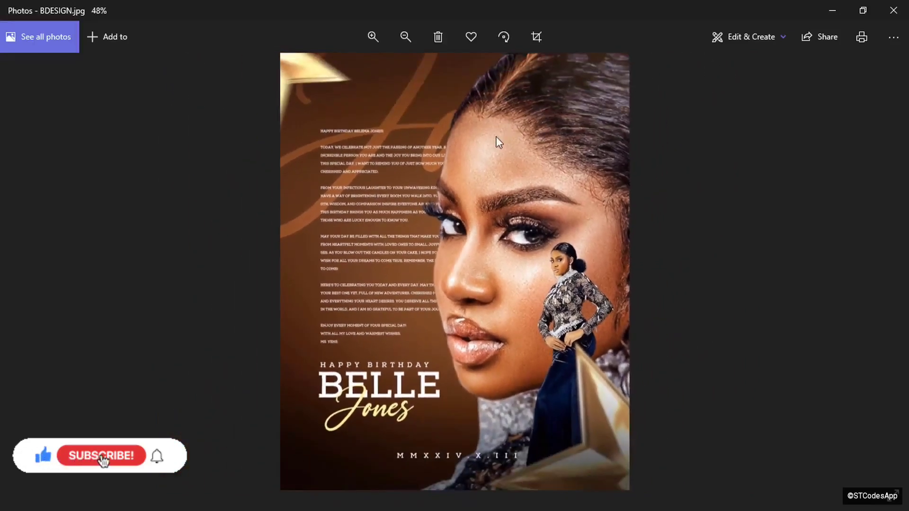
scroll(556, 228, up, 2)
scroll(556, 227, up, 2)
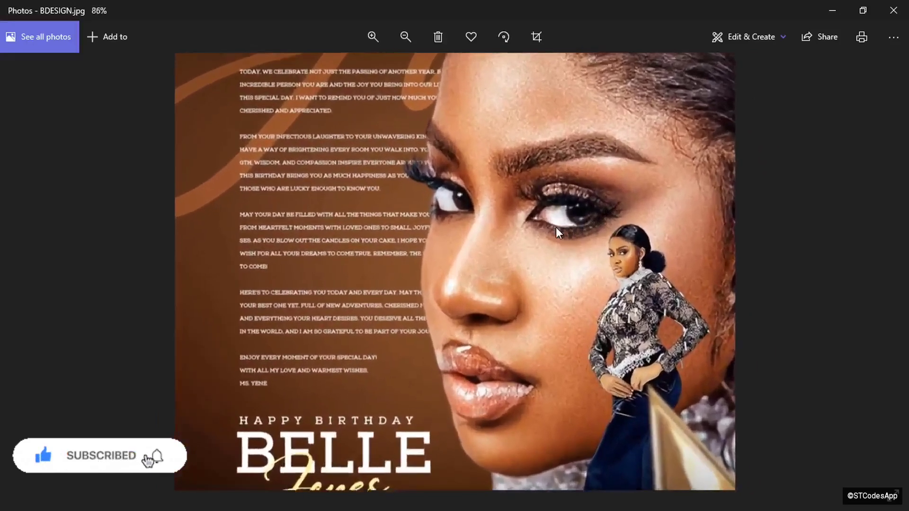
scroll(556, 227, down, 3)
scroll(556, 227, down, 2)
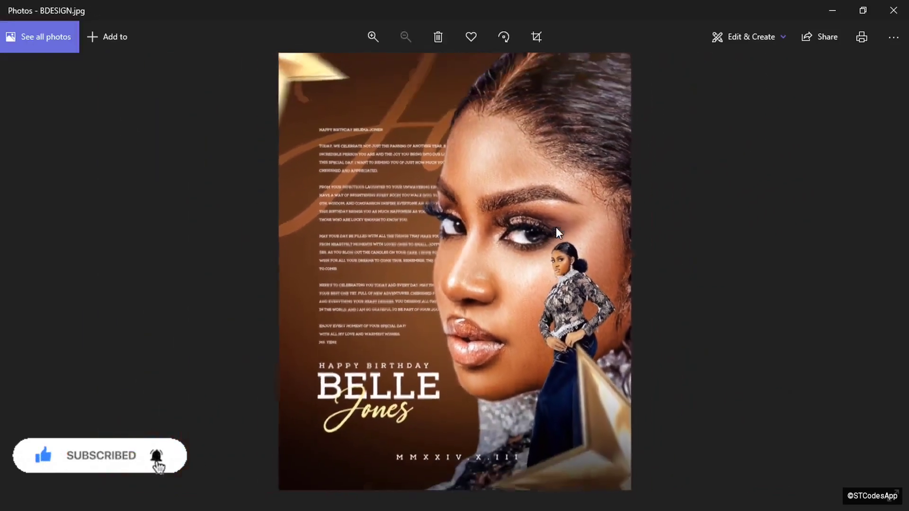